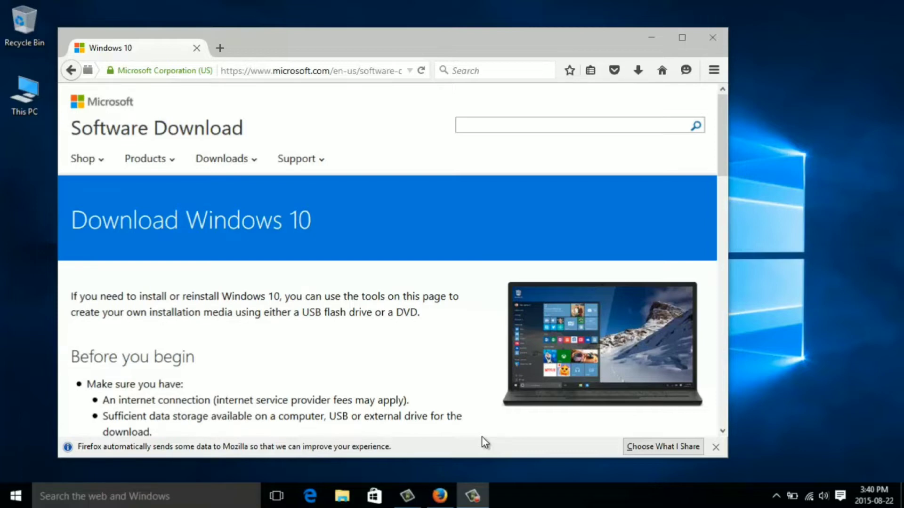
Step: Download the 64-bit version of the Windows 10 media creation tool, save MediaCreationToolx64.exe and launch it
scroll(645, 337, "down", 5)
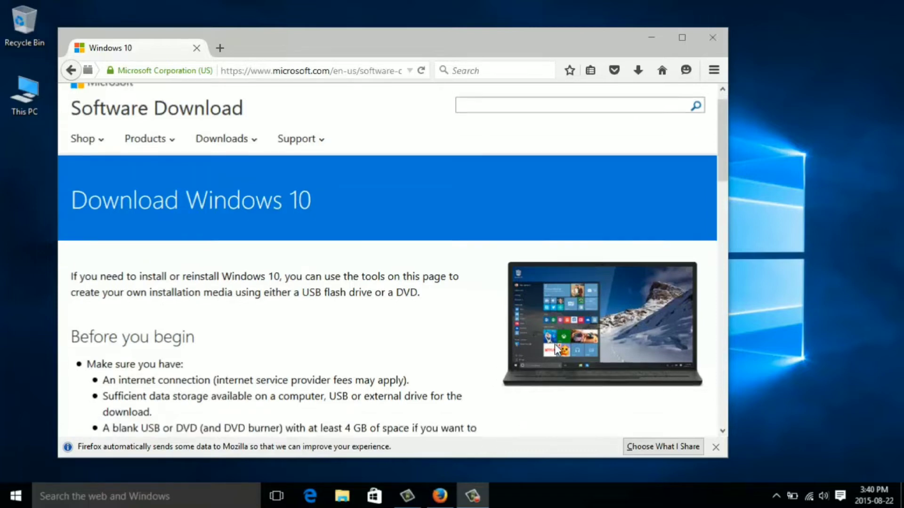
scroll(645, 338, "down", 10)
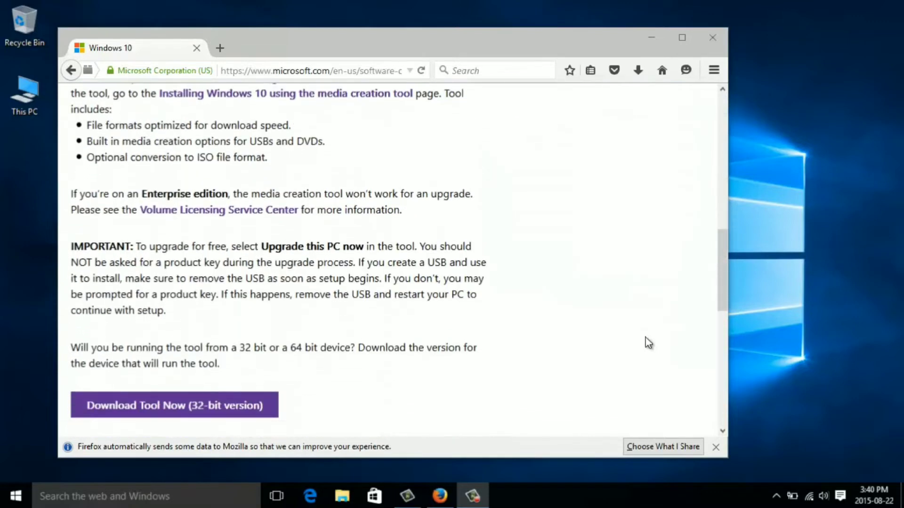
scroll(646, 338, "down", 1)
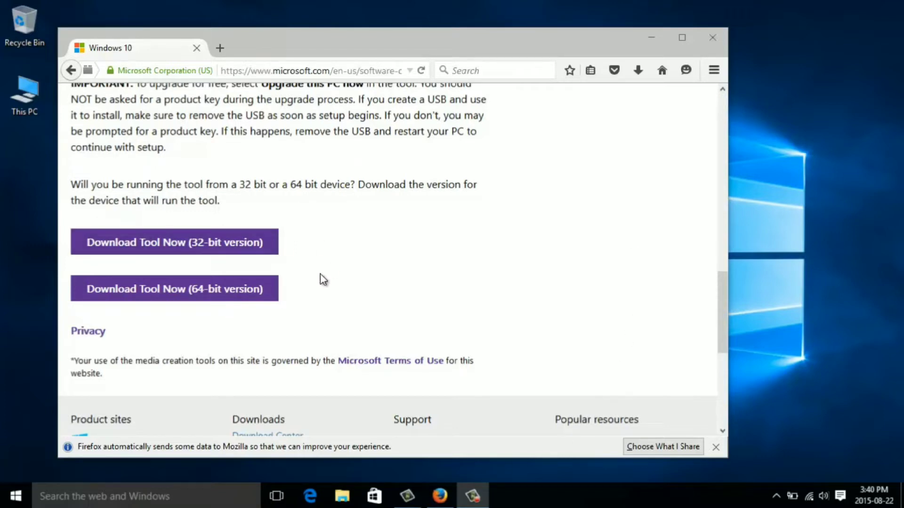
left_click(179, 295)
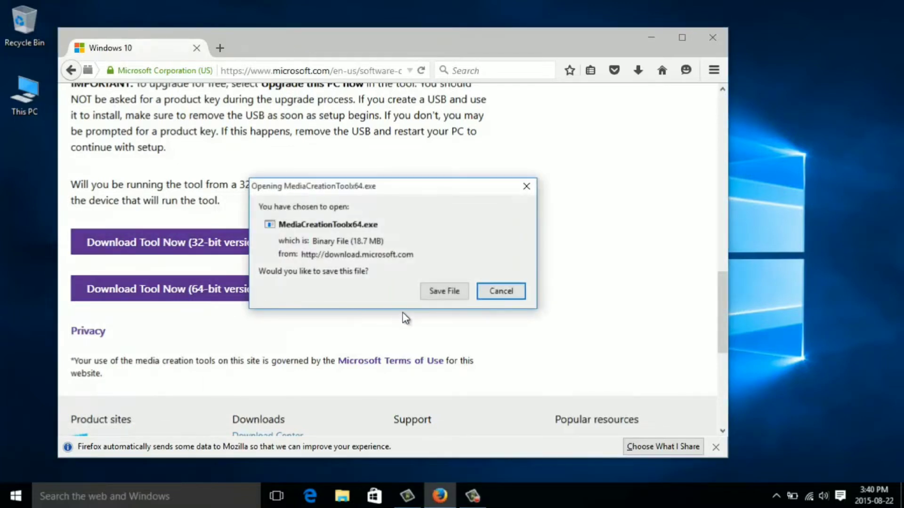
left_click(446, 291)
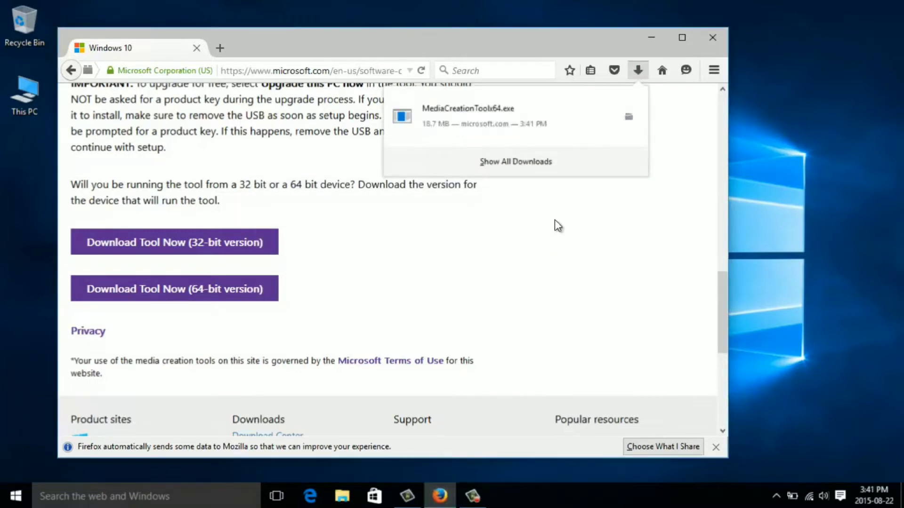
left_click(486, 123)
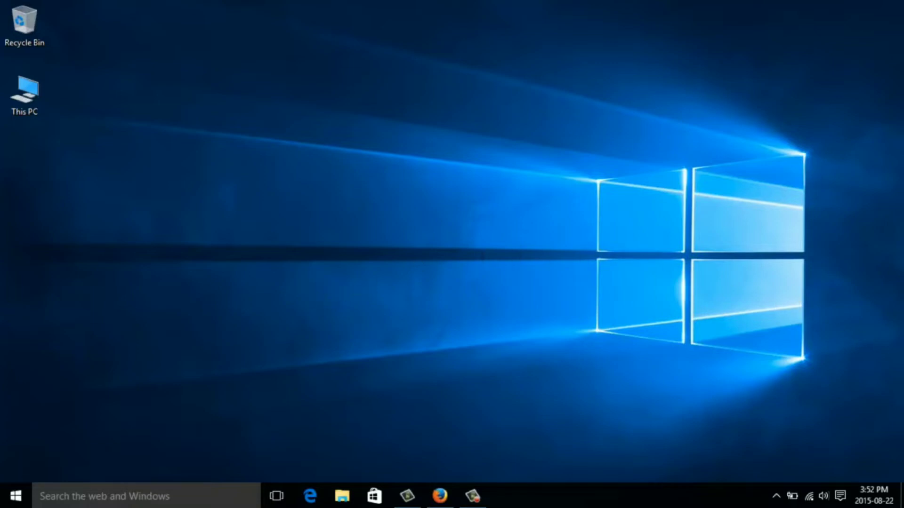
Step: Open the Microsoft account settings and start verifying the identity on this PC, keeping text message as the code delivery method
left_click(843, 497)
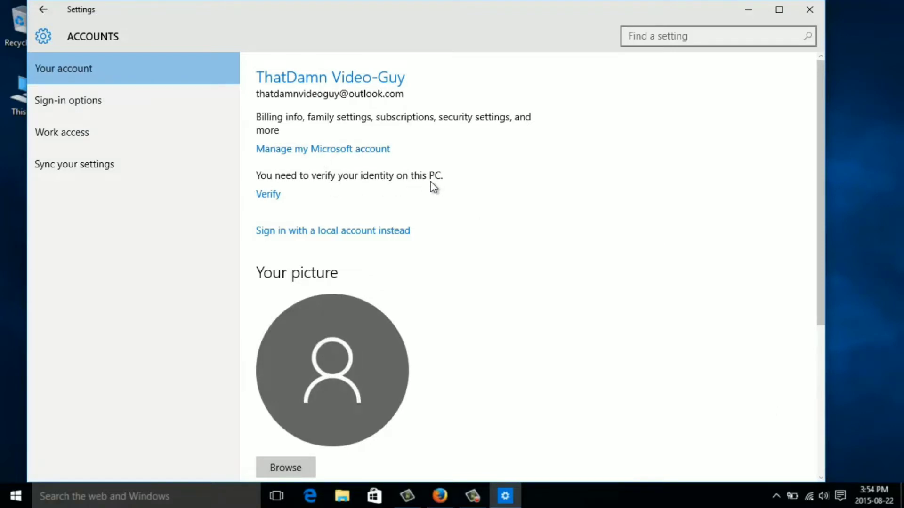
left_click(276, 197)
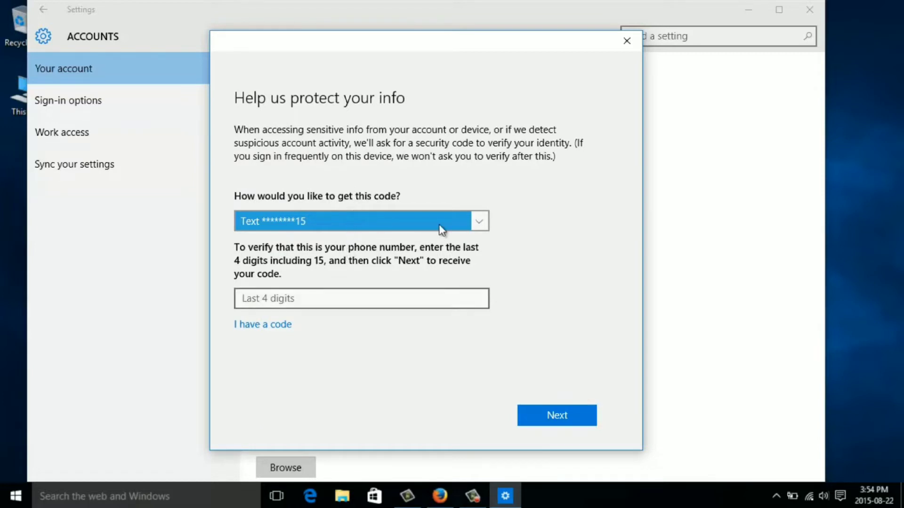
left_click(480, 221)
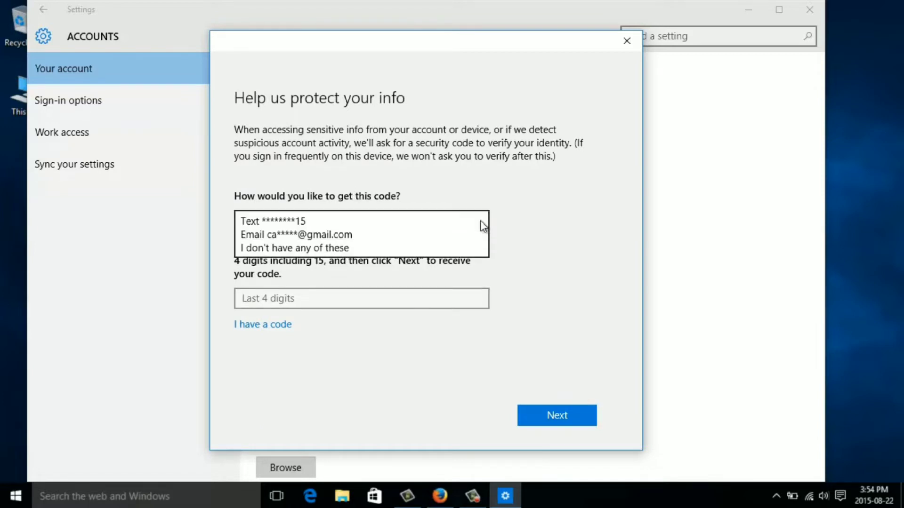
left_click(481, 222)
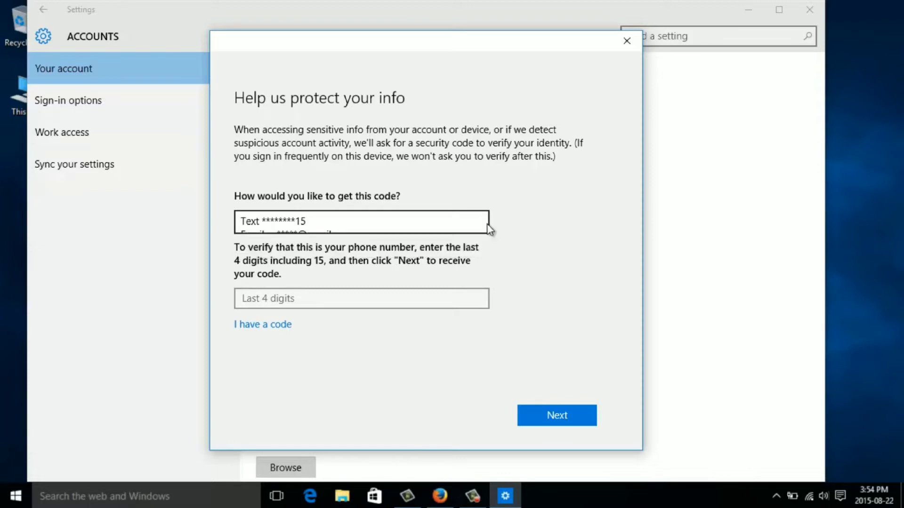
Step: Enter the last four digits of the phone number, submit the received verification code, and close Settings
left_click(281, 302)
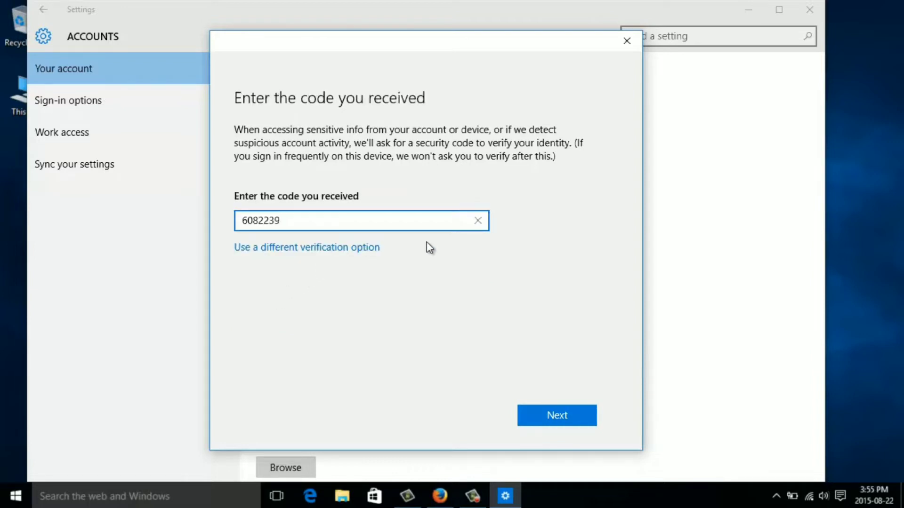
left_click(559, 418)
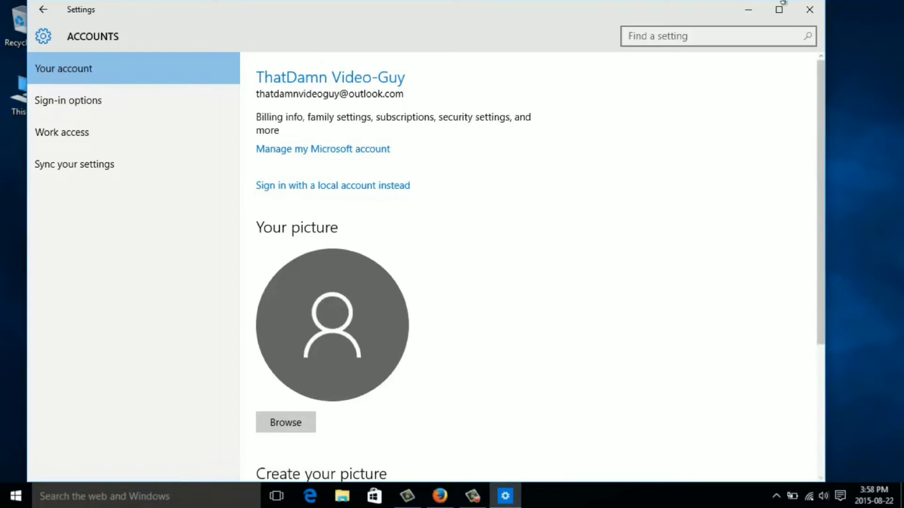
left_click(806, 9)
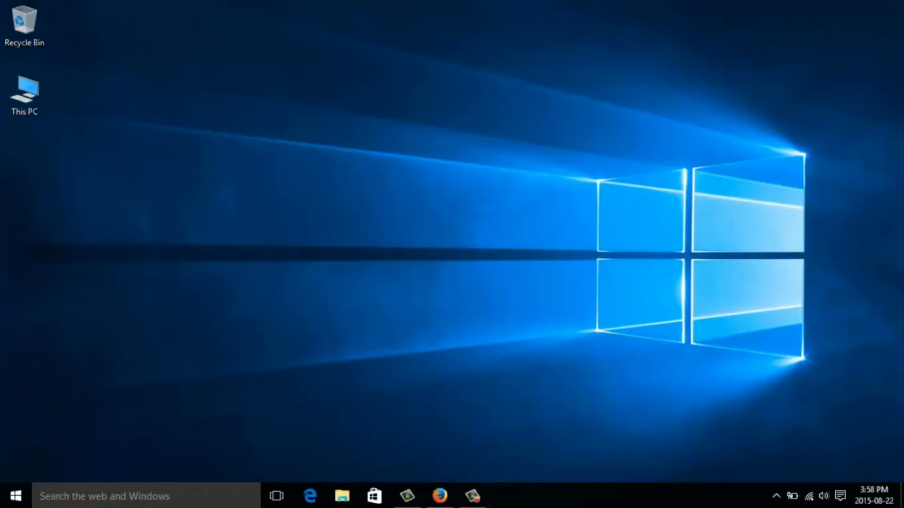
Step: Enlarge the Start menu in height and width, and view the options of the Mail tile without applying any
left_click(17, 496)
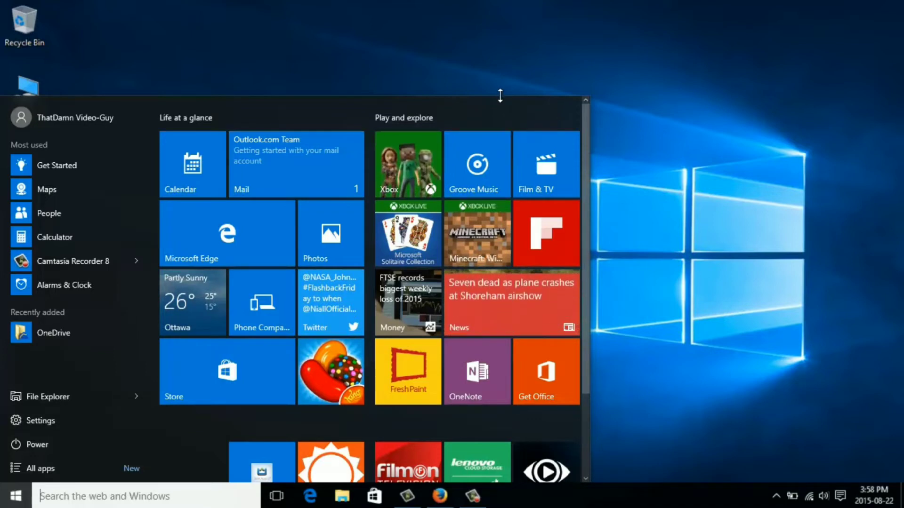
left_click_drag(500, 78, 500, 28)
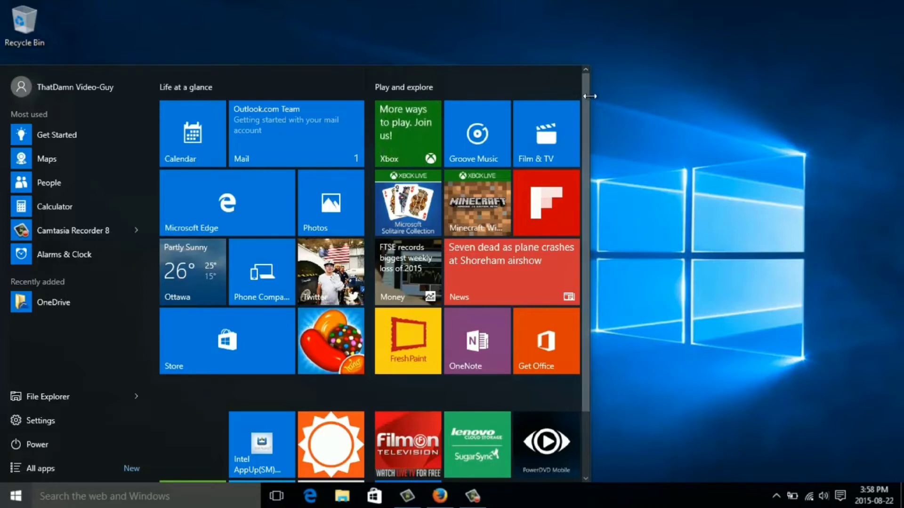
left_click_drag(709, 101, 806, 107)
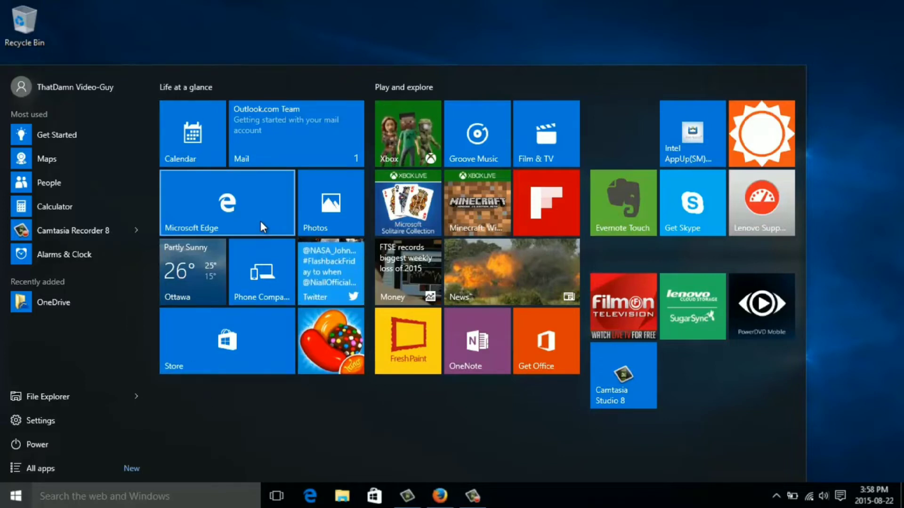
right_click(270, 134)
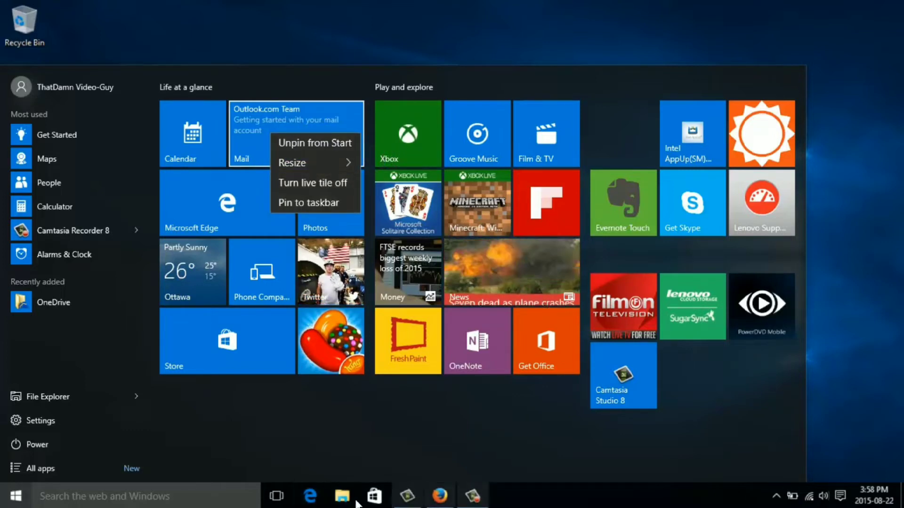
left_click(188, 419)
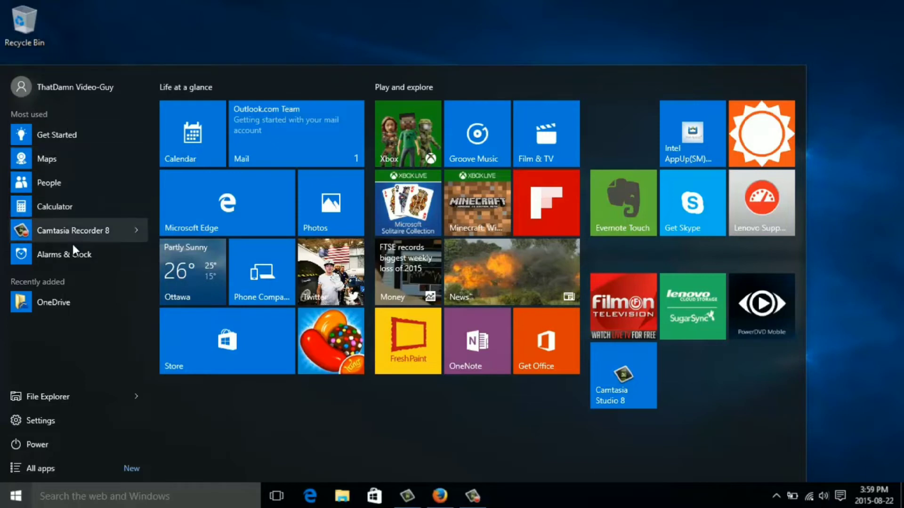
Step: Browse the list of all installed apps to Google Drive and open the folder holding its shortcuts
left_click(78, 468)
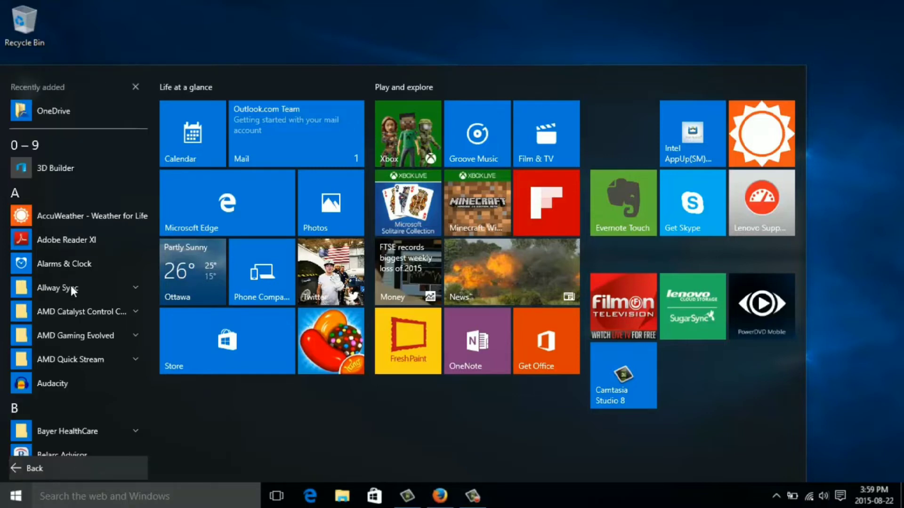
scroll(100, 275, "down", 5)
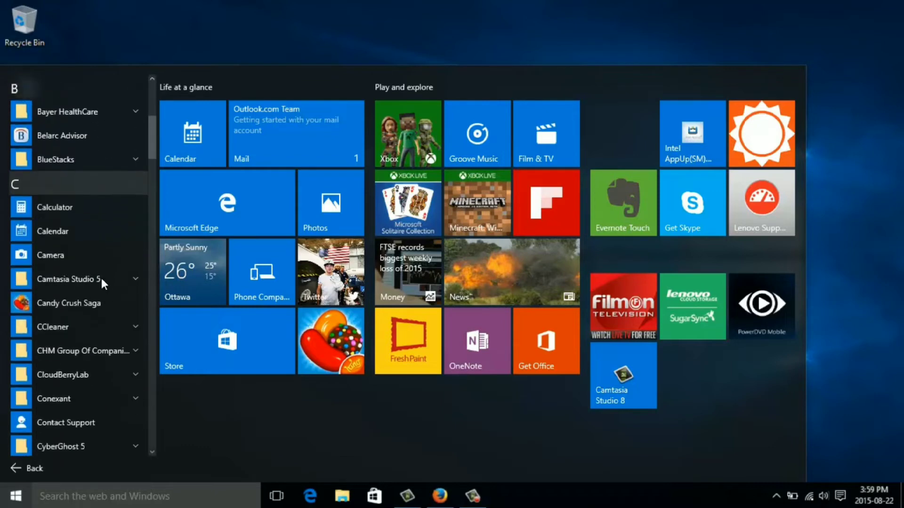
scroll(100, 280, "down", 6)
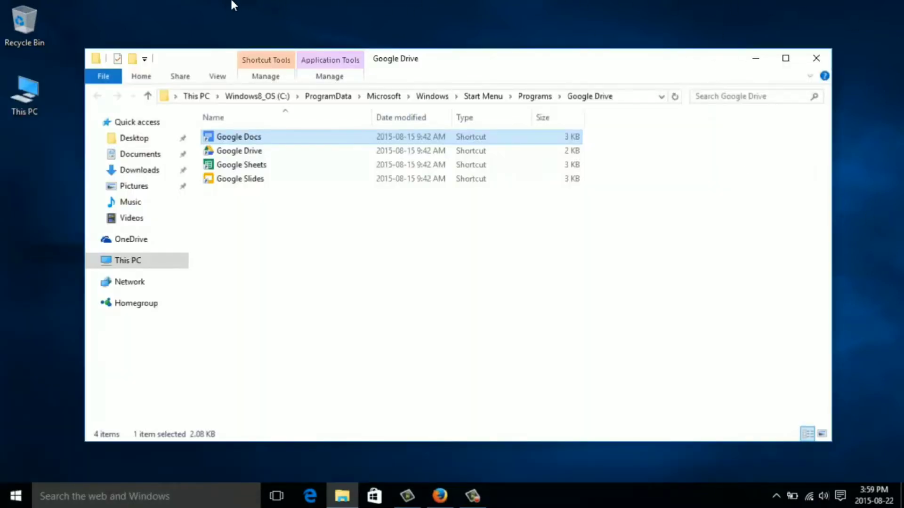
Step: View the pinning and desktop shortcut options for the Google Docs shortcut, dismiss them, and close the Google Drive folder
right_click(283, 138)
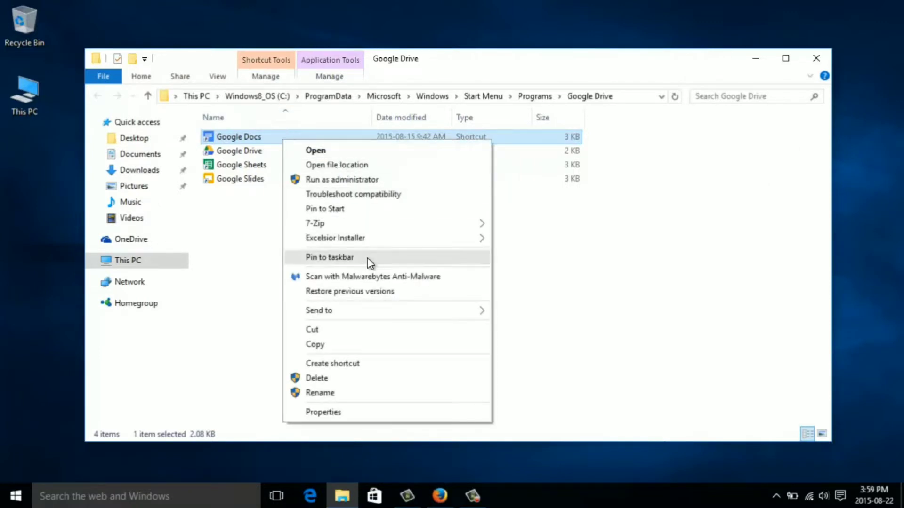
mouse_move(381, 314)
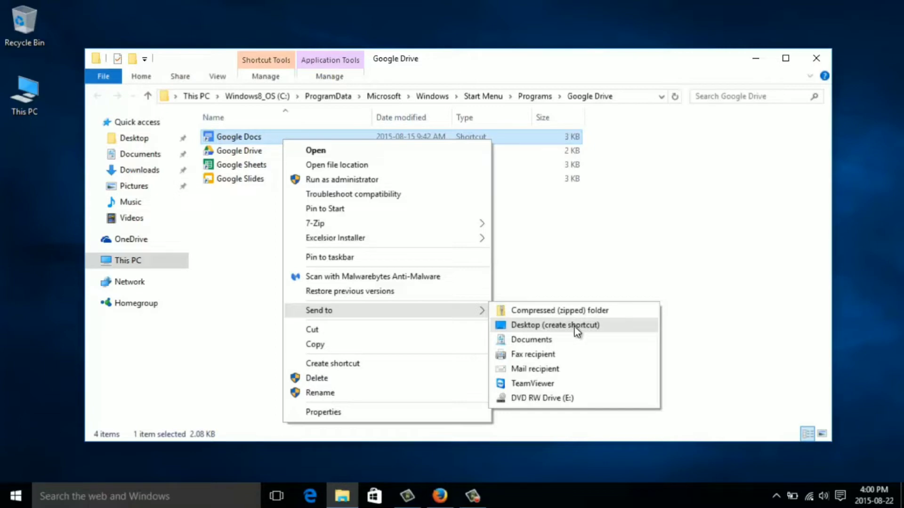
left_click(575, 460)
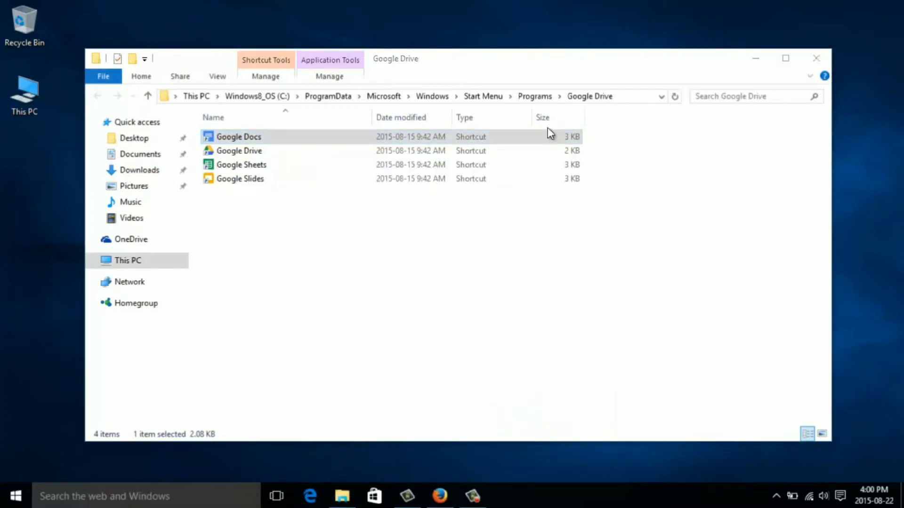
left_click(816, 58)
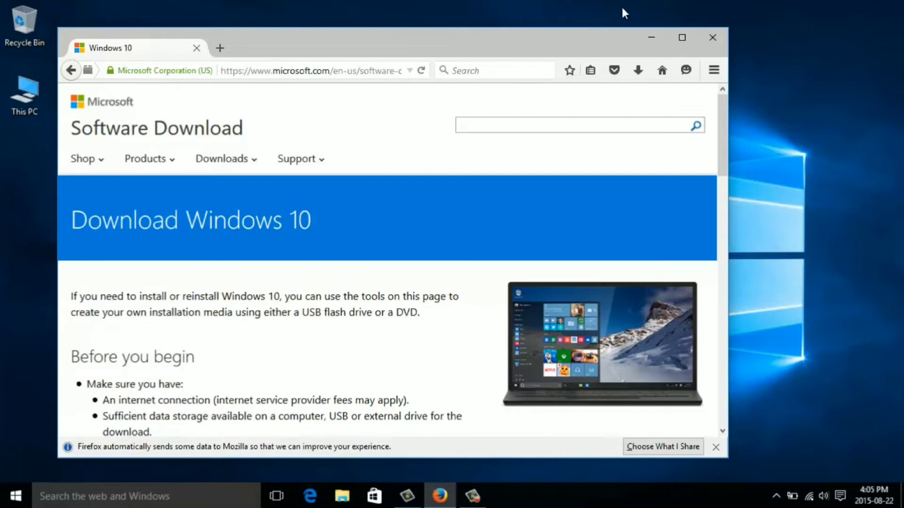
Step: Minimize the browser window with the Windows 10 download page, and view the Start menu before closing it
left_click(652, 37)
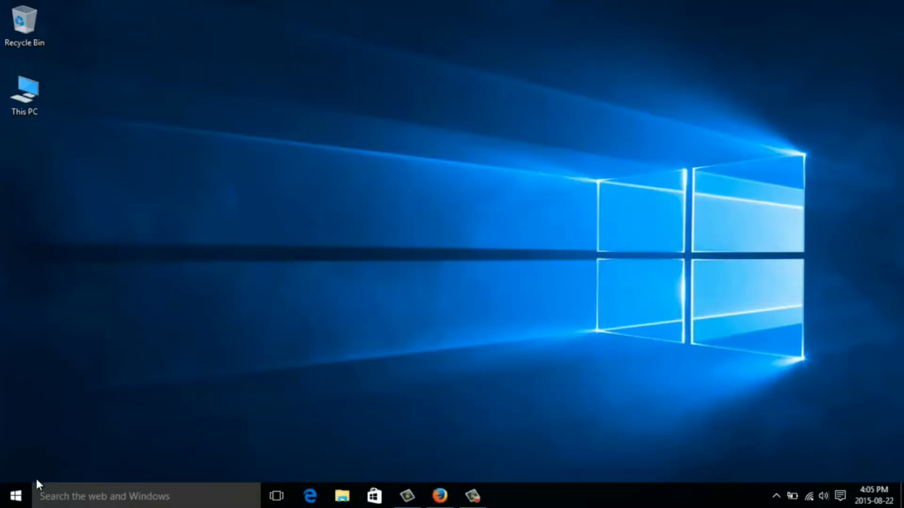
left_click(16, 496)
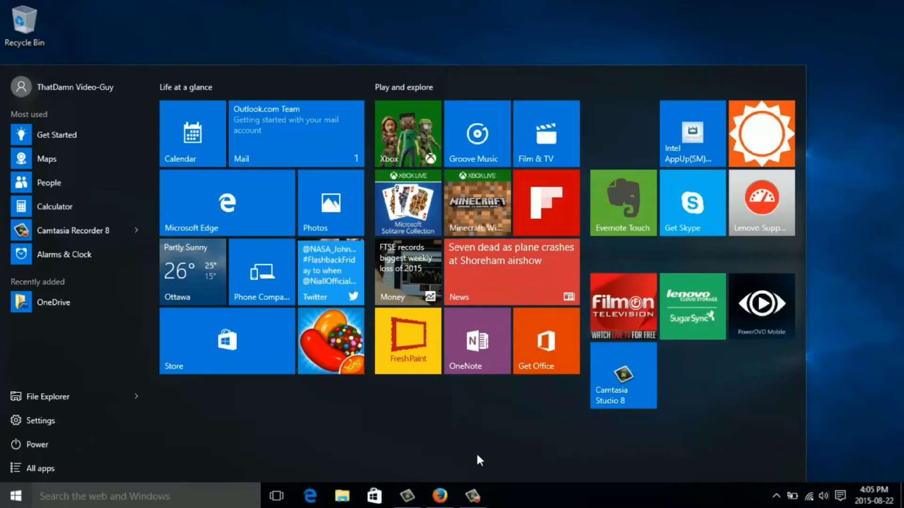
key("super")
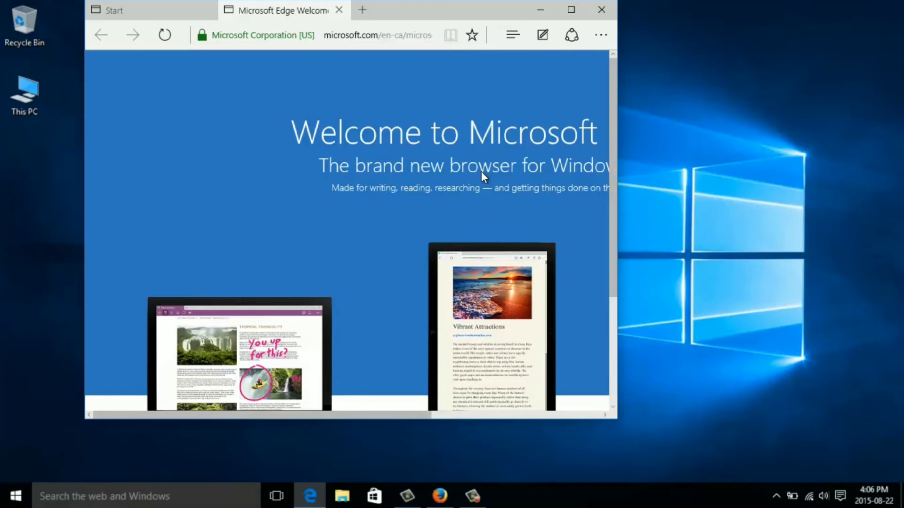
Step: Look through the Microsoft Edge welcome page and close the Edge browser
scroll(377, 222, "down", 1)
scroll(377, 222, "down", 2)
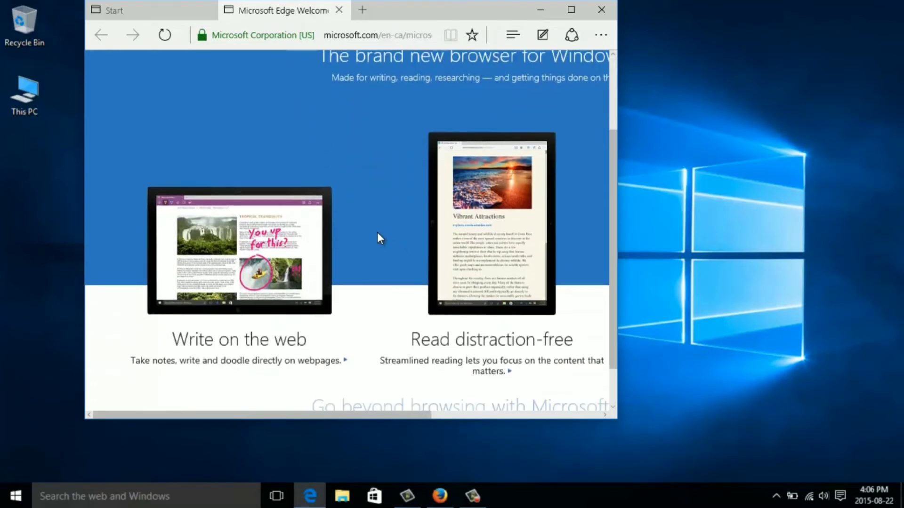
scroll(378, 233, "up", 3)
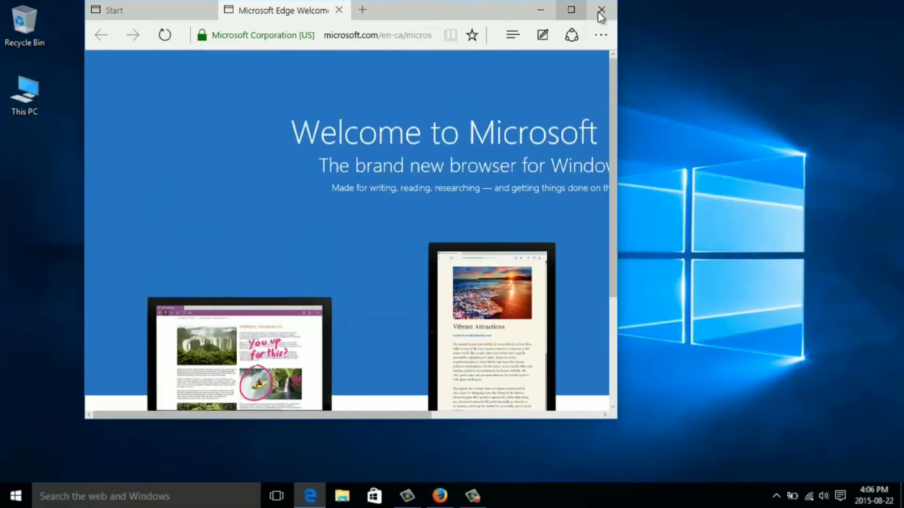
left_click(601, 11)
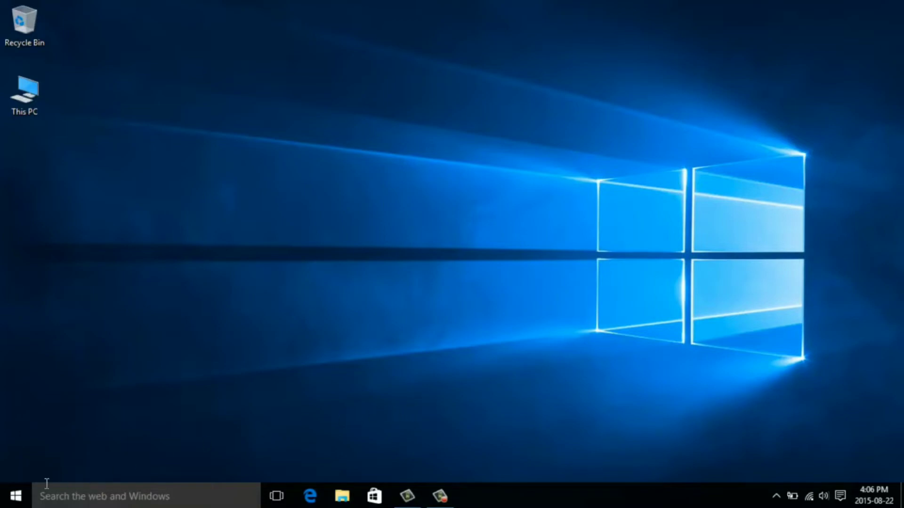
Step: Find Mozilla Firefox in the list of all installed apps, pin it to the taskbar, and close the Start menu
left_click(15, 497)
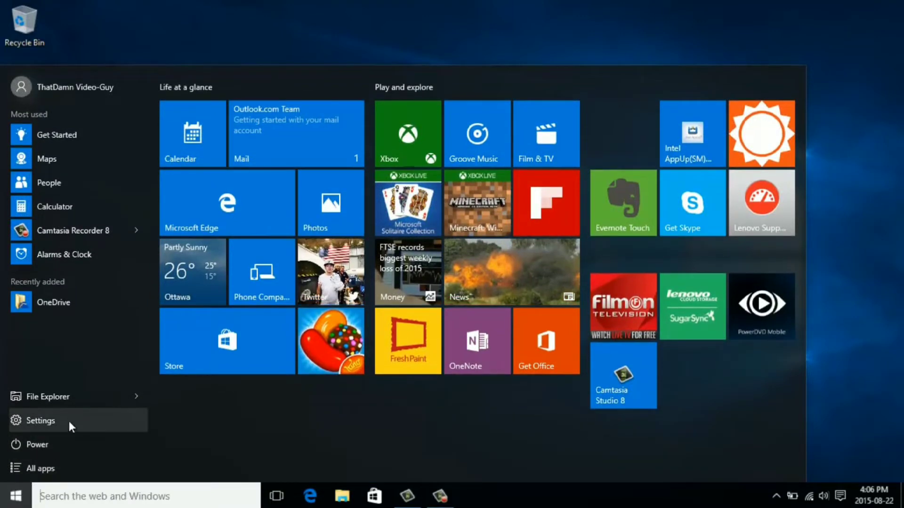
left_click(58, 472)
scroll(80, 345, "down", 4)
scroll(87, 355, "down", 5)
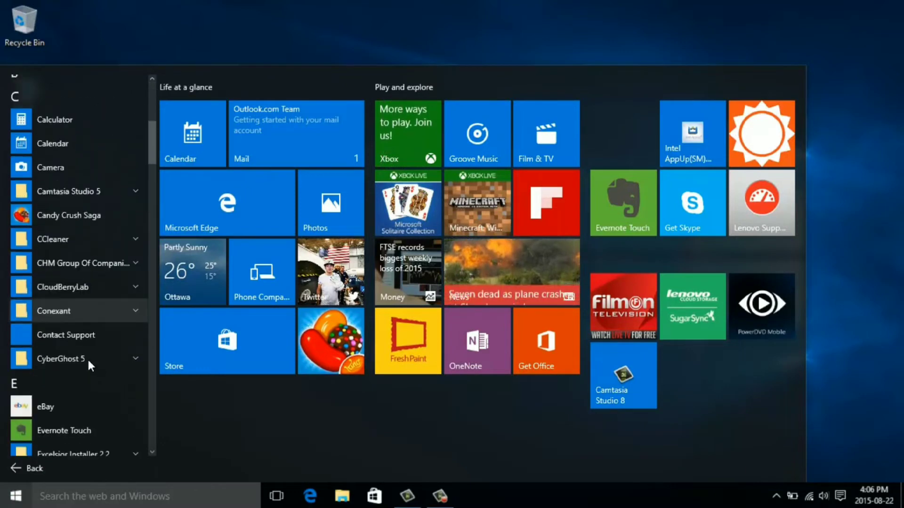
scroll(95, 356, "down", 4)
scroll(95, 355, "down", 10)
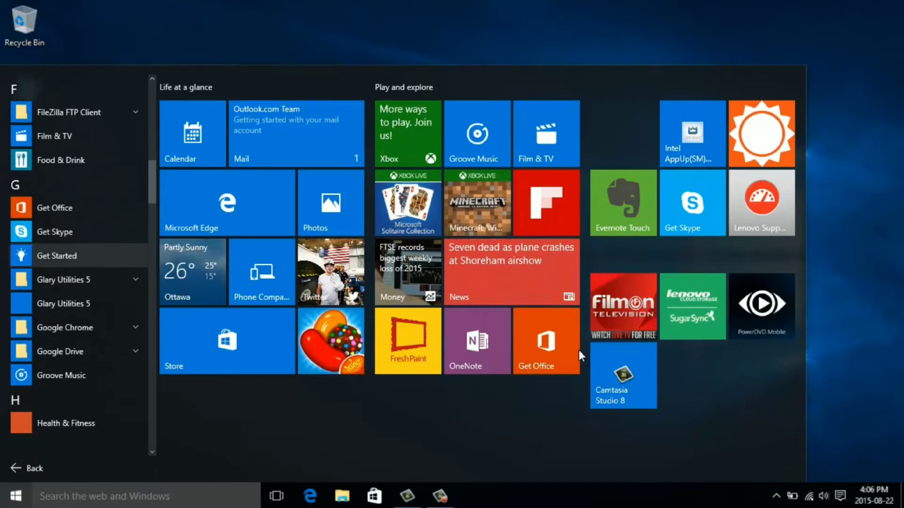
scroll(88, 312, "down", 9)
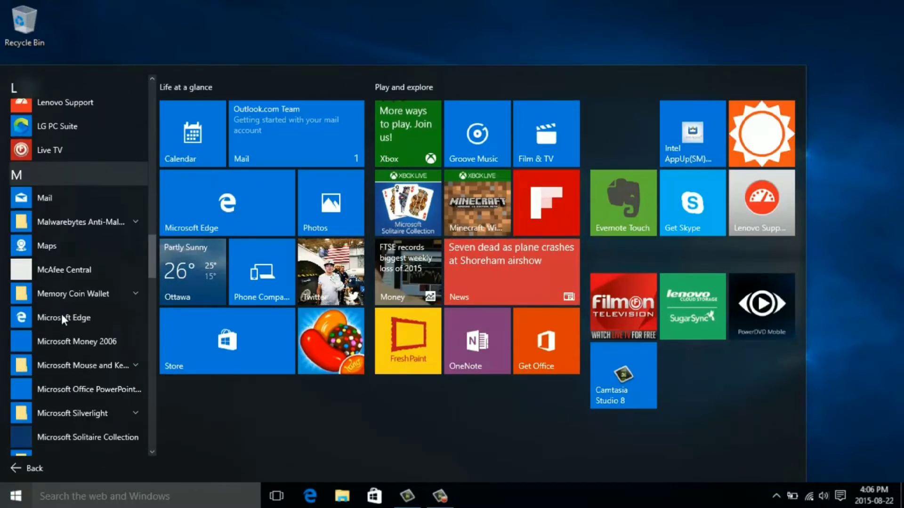
scroll(97, 313, "up", 1)
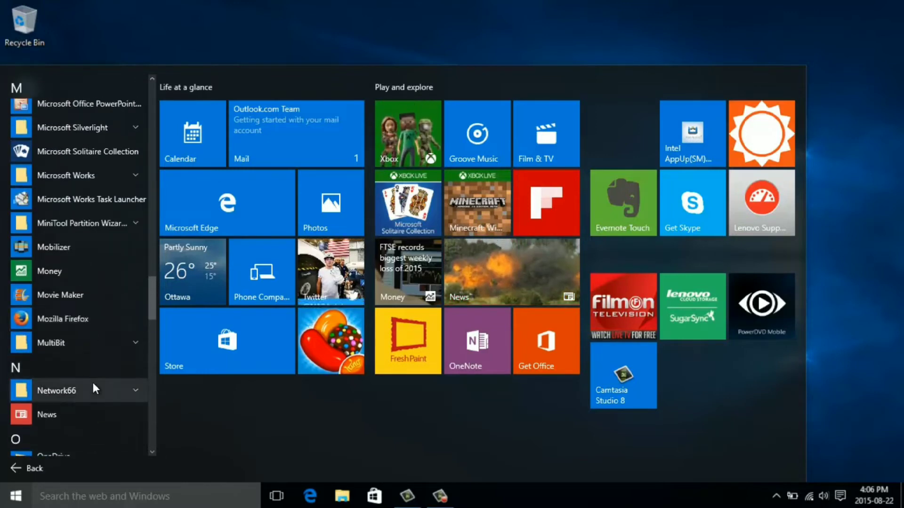
right_click(114, 321)
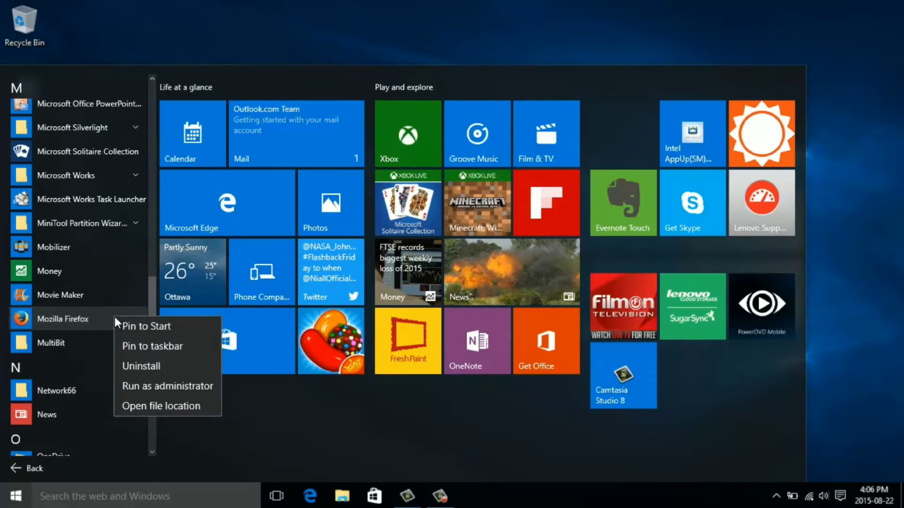
left_click(169, 346)
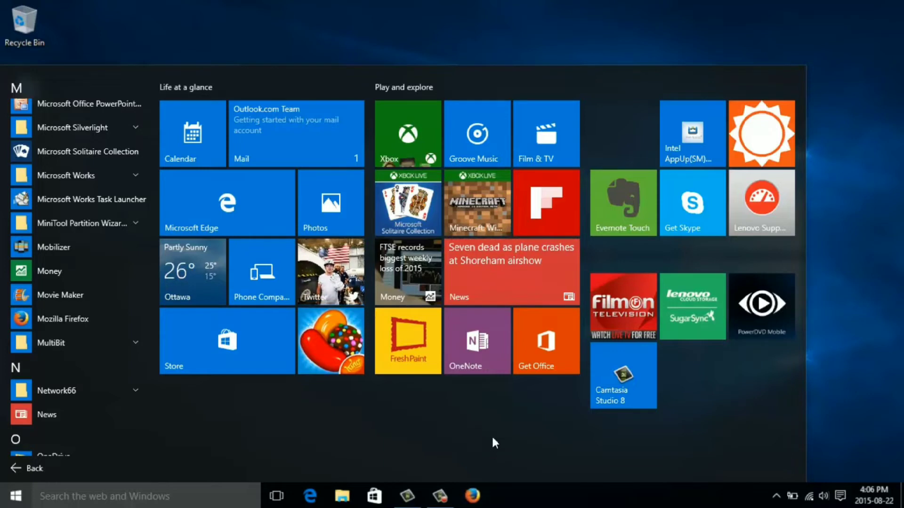
left_click(841, 337)
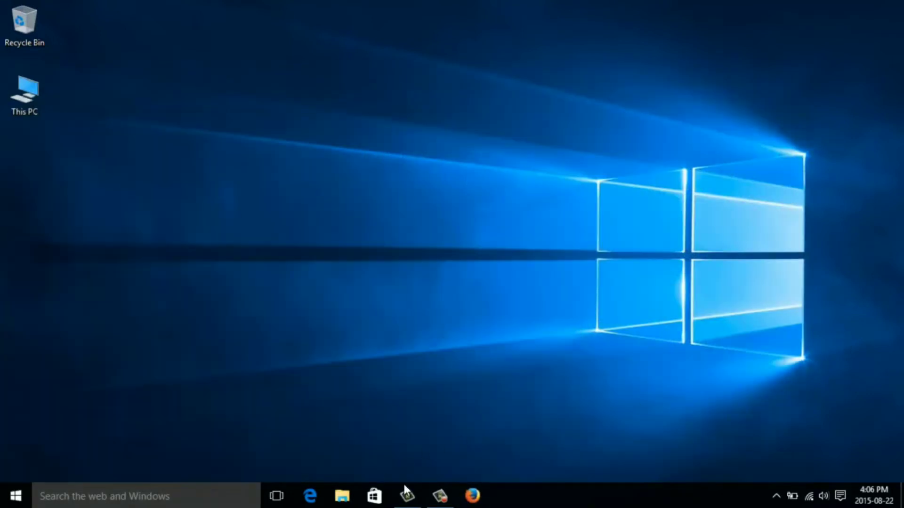
Step: Launch Firefox, disable its default browser check at startup, and choose to use Firefox as the default browser
left_click(472, 496)
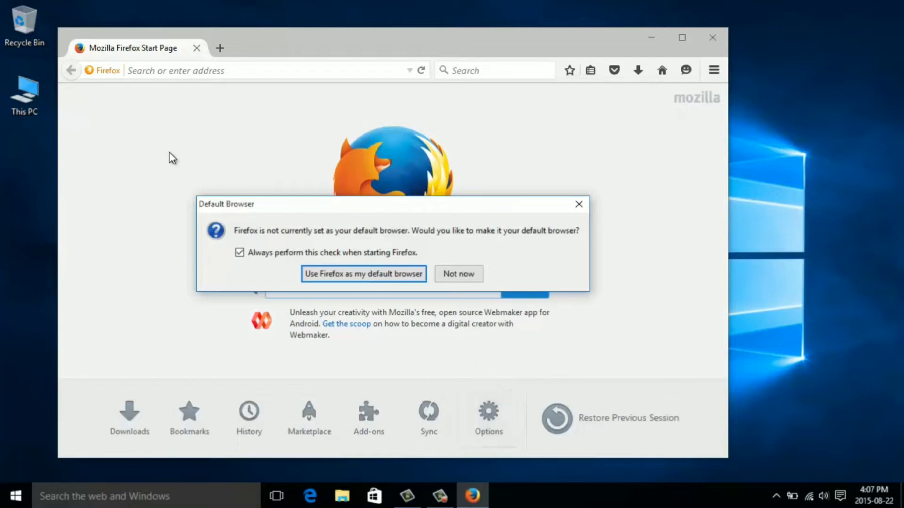
left_click(240, 253)
left_click(348, 274)
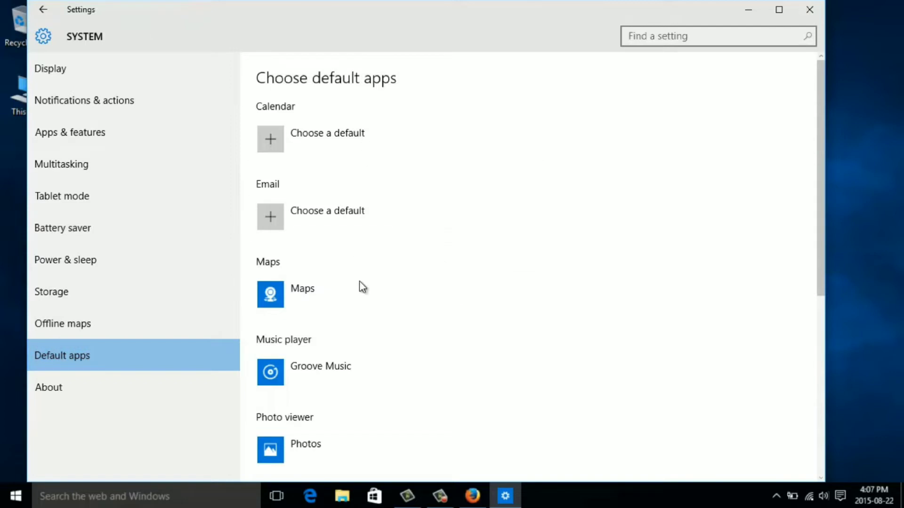
Step: Change the default web browser to Firefox in the default apps settings and close the Settings window
scroll(441, 311, "down", 2)
scroll(439, 309, "down", 2)
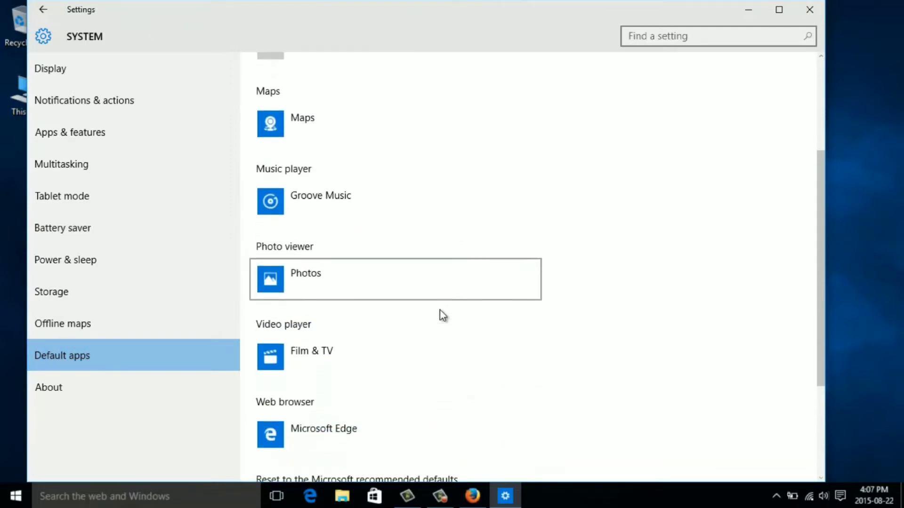
scroll(441, 310, "down", 1)
scroll(441, 309, "down", 1)
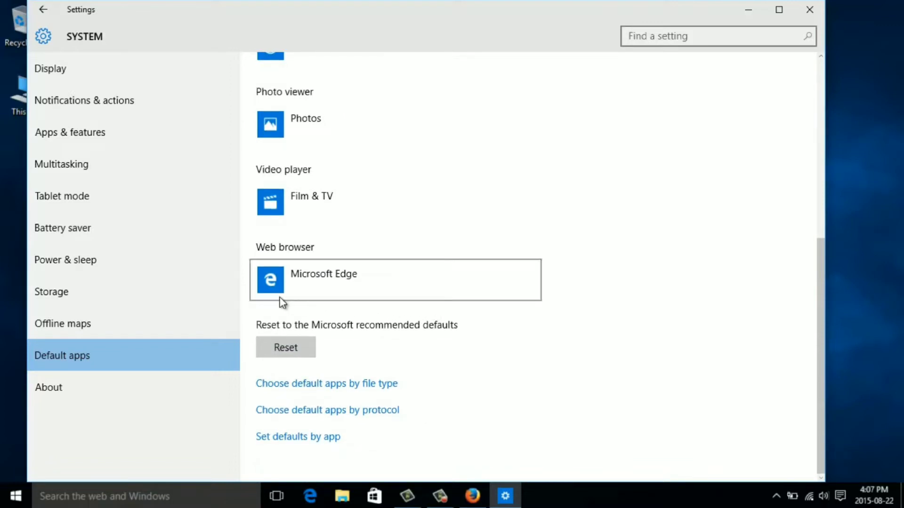
left_click(385, 278)
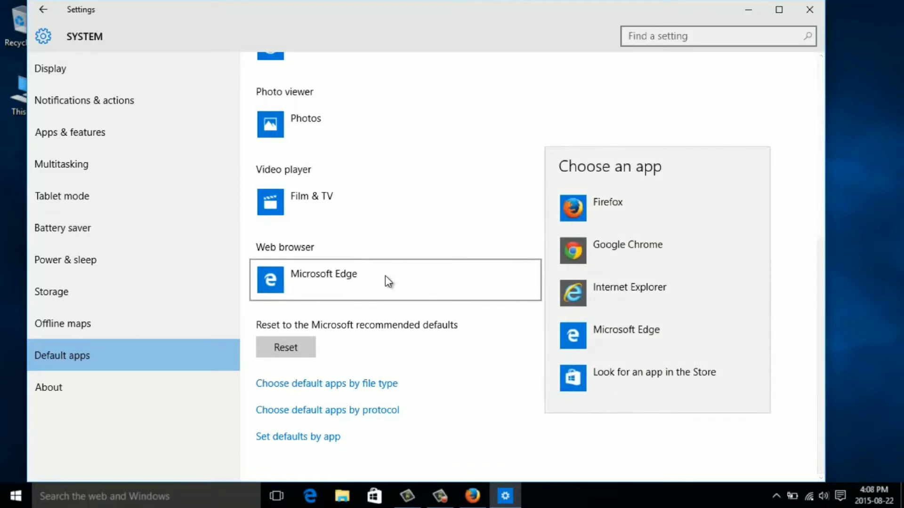
left_click(669, 198)
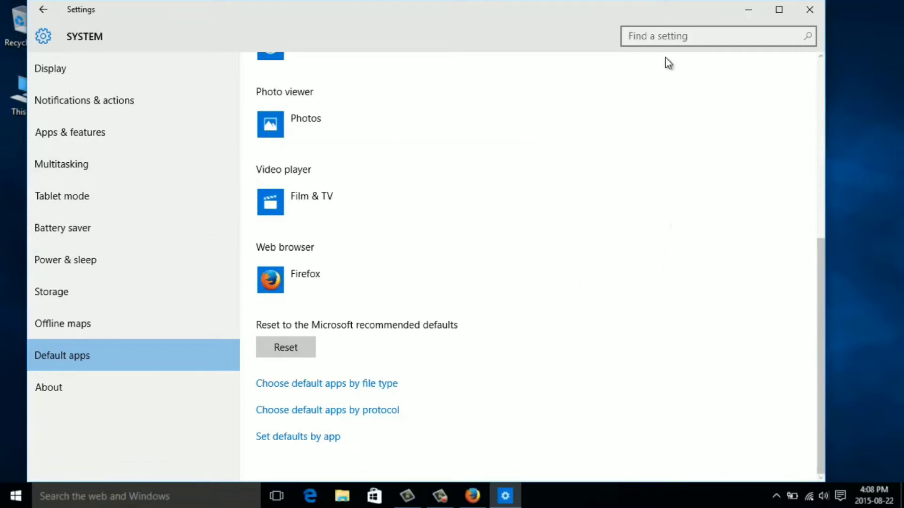
left_click(809, 10)
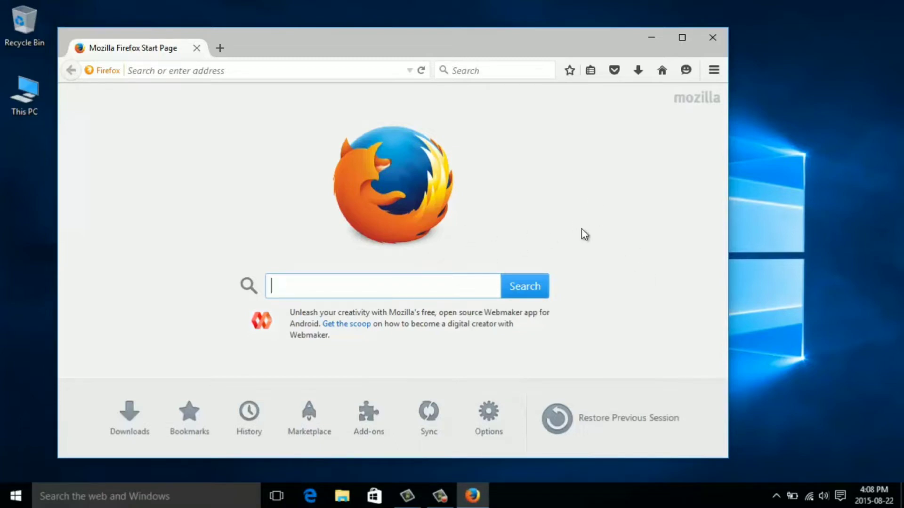
Step: Open all settings from the Action Center, and view where Settings is also found in the Start menu
left_click(840, 496)
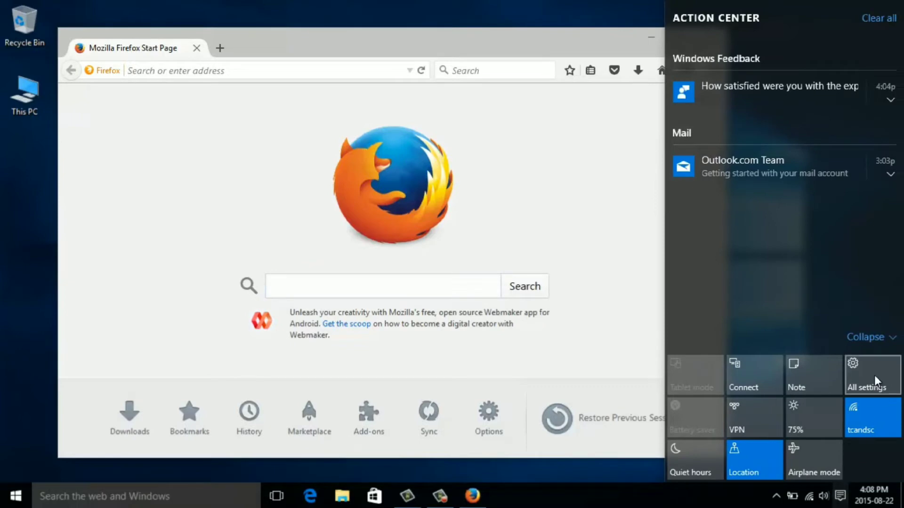
left_click(874, 373)
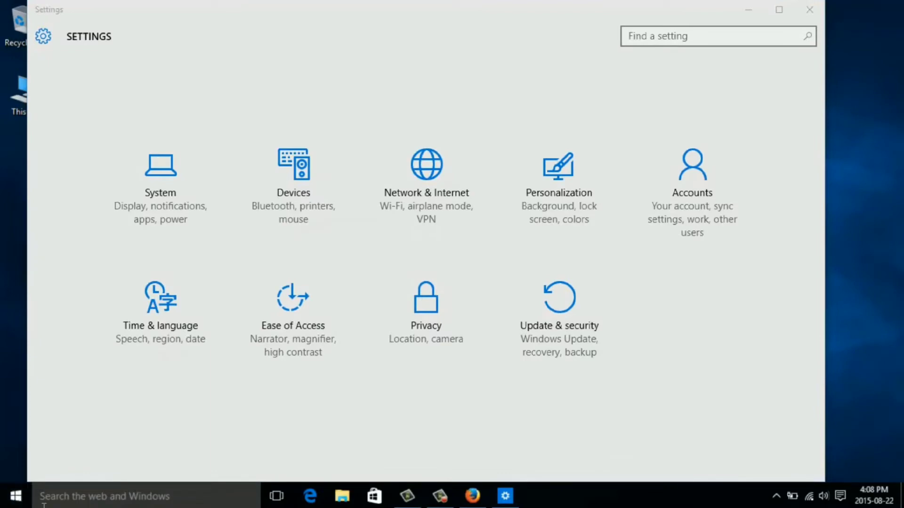
left_click(16, 498)
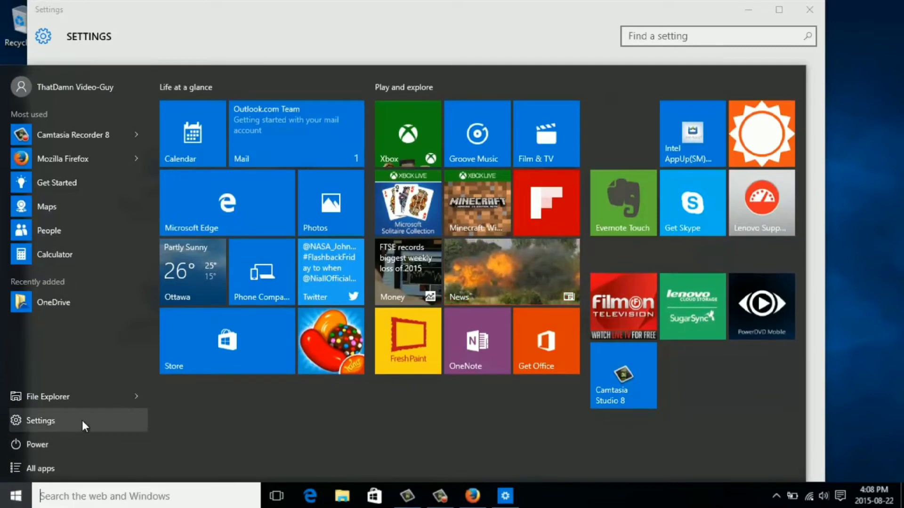
left_click(818, 310)
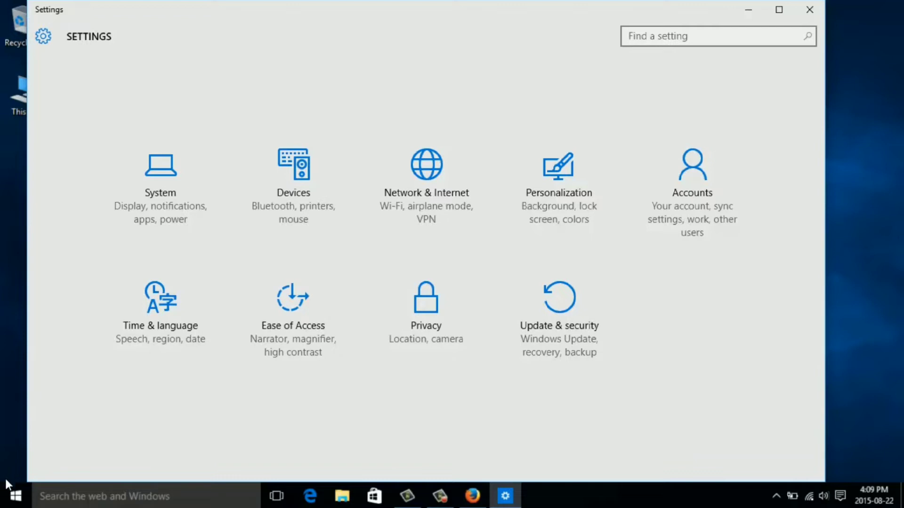
Step: Open the classic Control Panel, look over its categories, and close it
right_click(16, 497)
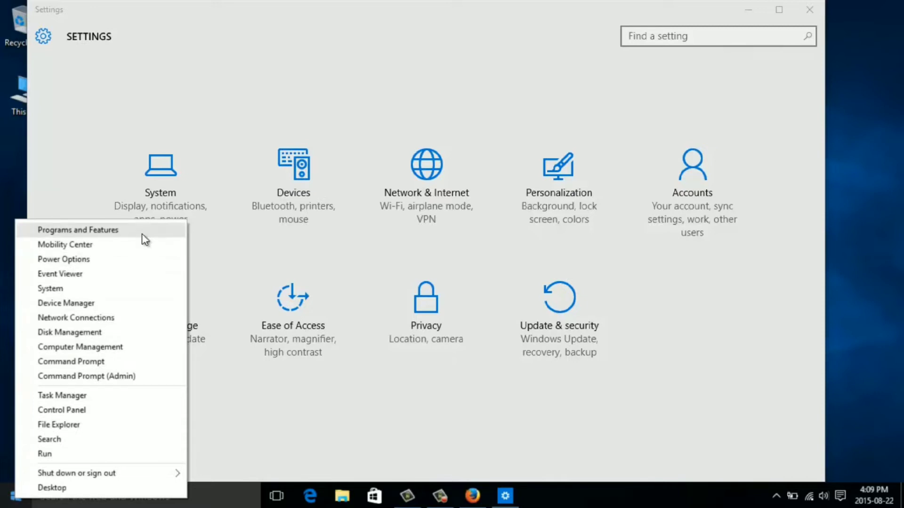
left_click(120, 407)
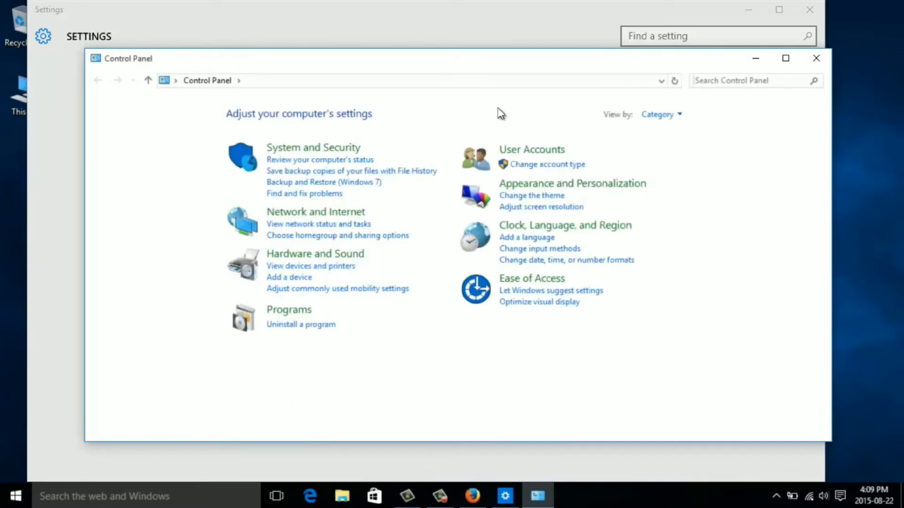
left_click(811, 67)
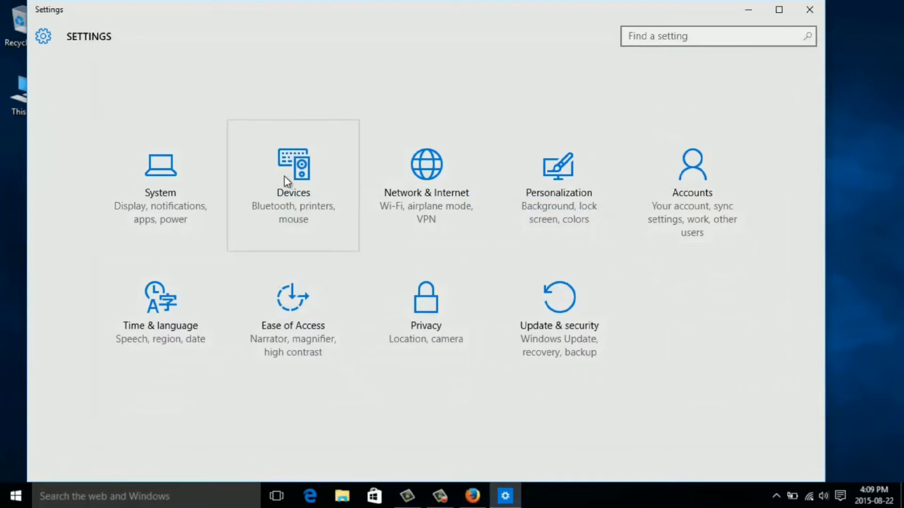
Step: Turn off tips about Windows and notifications on the lock screen in the System notification settings
left_click(162, 171)
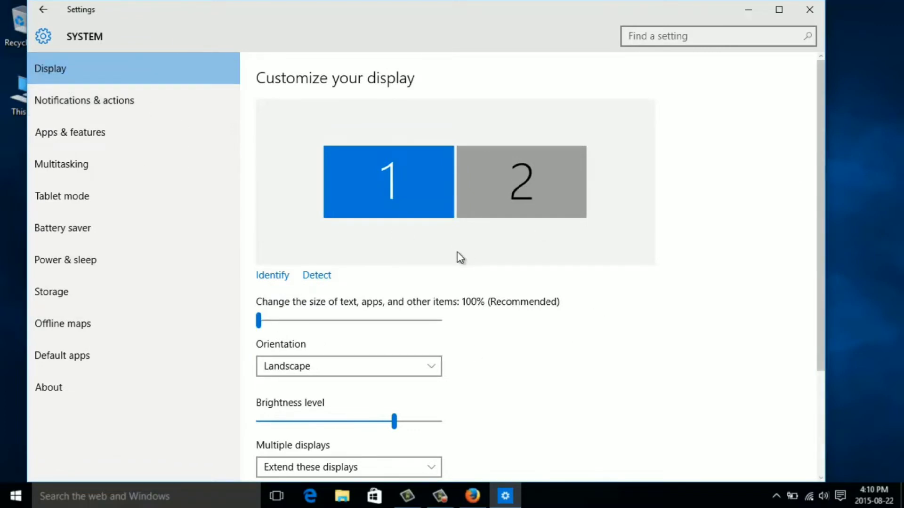
scroll(523, 348, "down", 3)
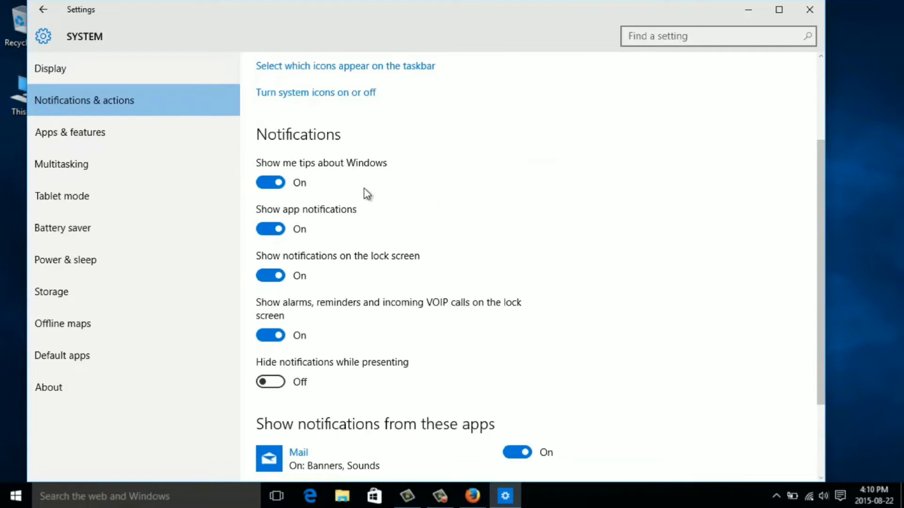
left_click(264, 183)
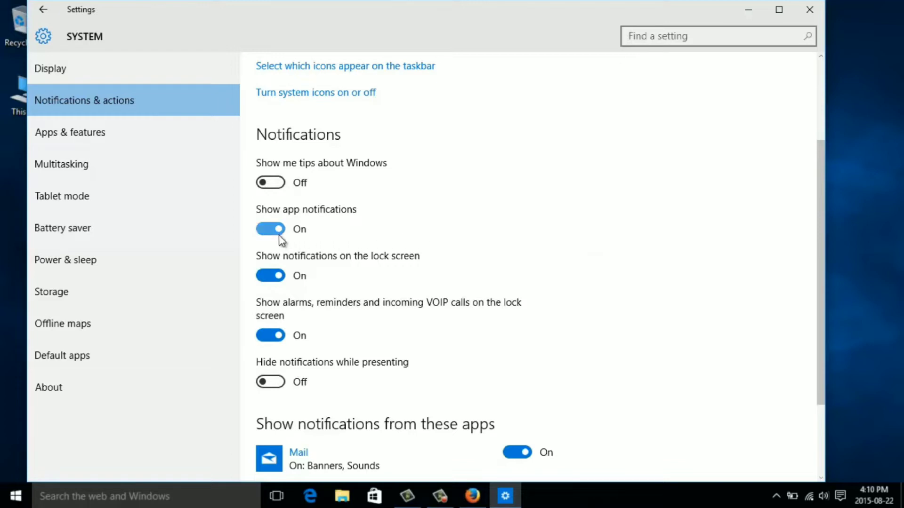
scroll(362, 281, "down", 1)
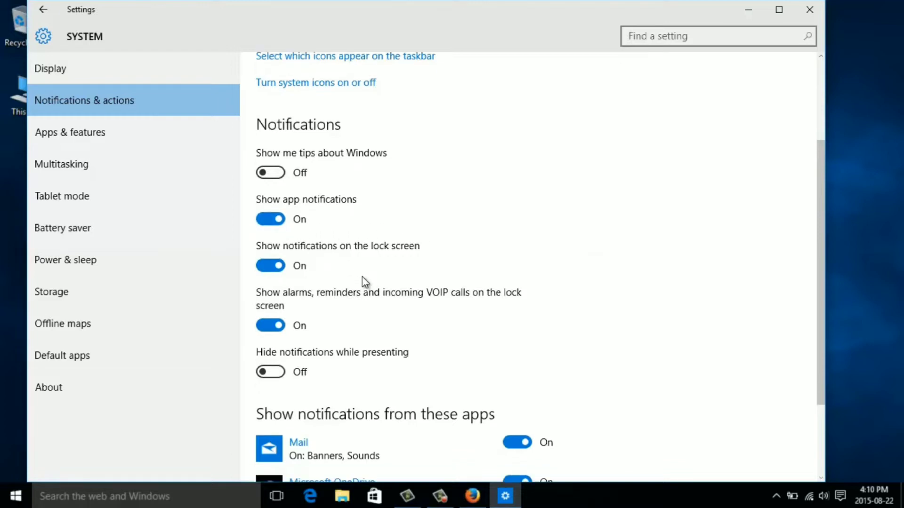
scroll(366, 281, "down", 2)
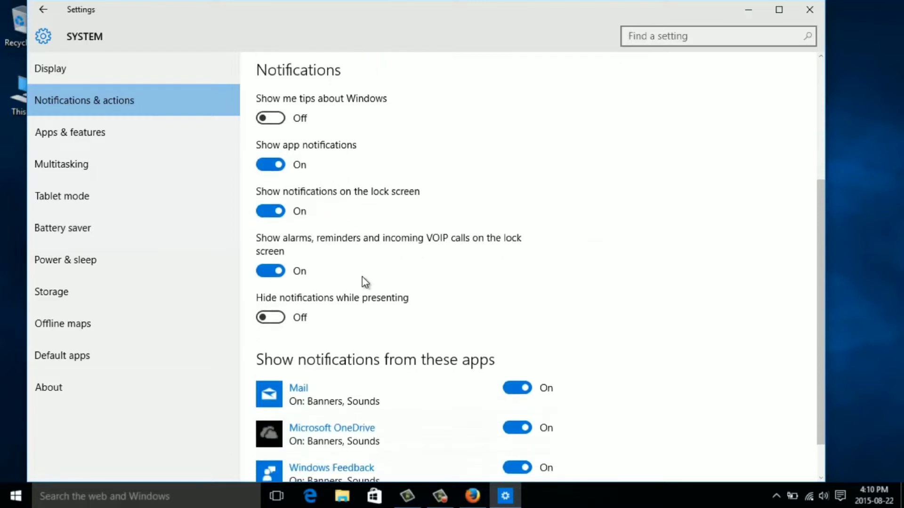
left_click(260, 214)
scroll(476, 289, "up", 3)
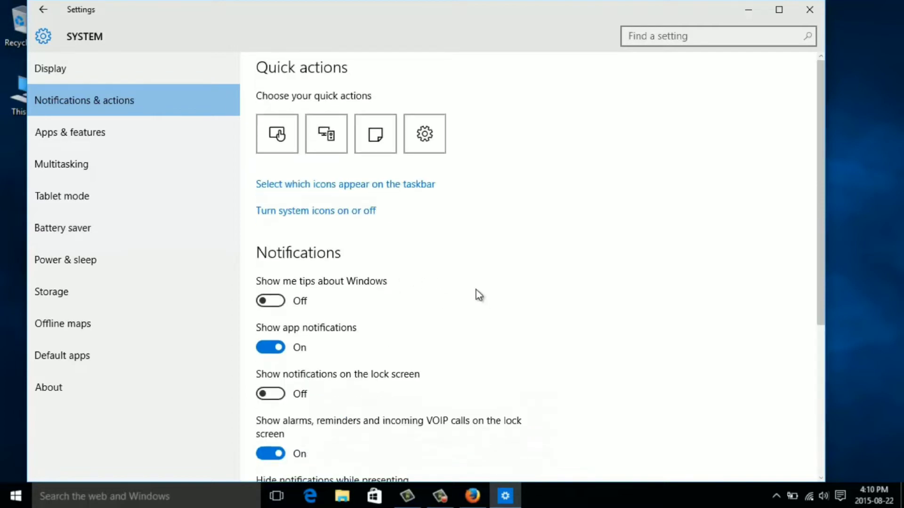
scroll(475, 289, "down", 5)
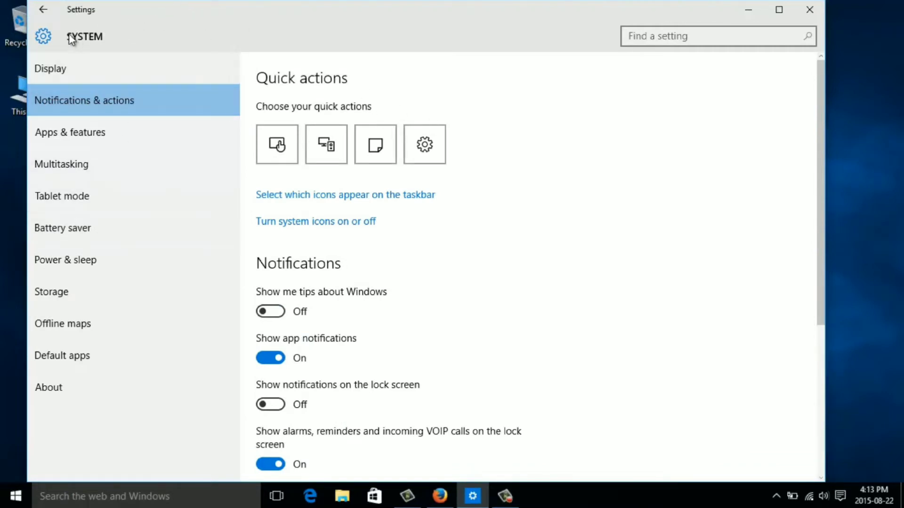
Step: Go to the general privacy options and turn off sending Microsoft info about how I write
left_click(44, 10)
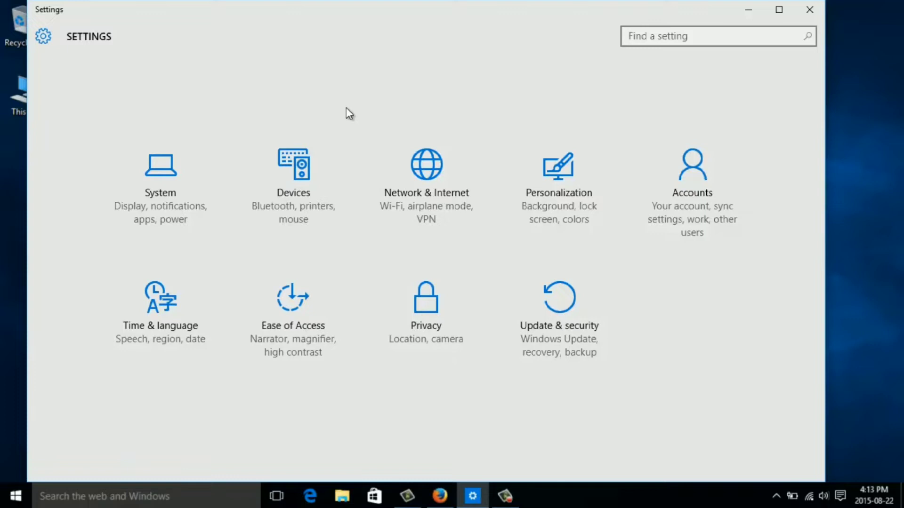
left_click(425, 329)
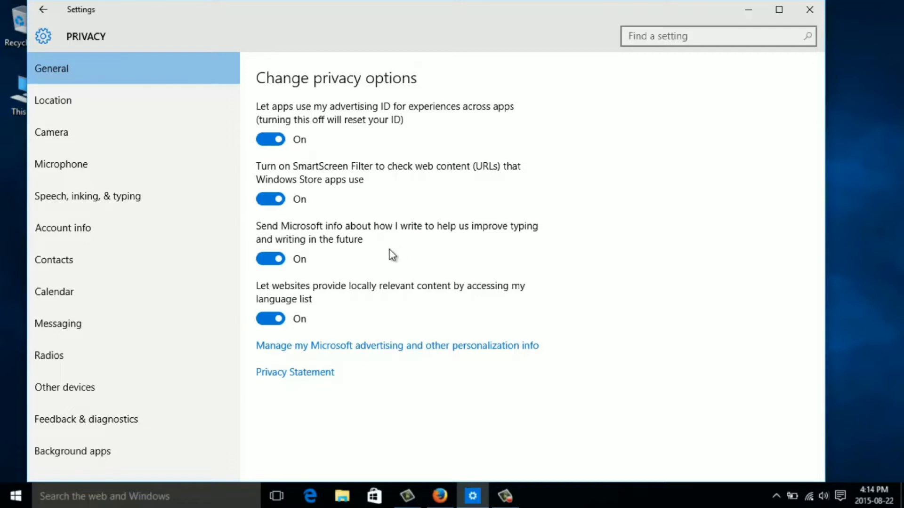
left_click(266, 260)
Step: Allow AccuWeather - Weather for Life to use the location in the location privacy settings, and review the other listed apps
left_click(124, 99)
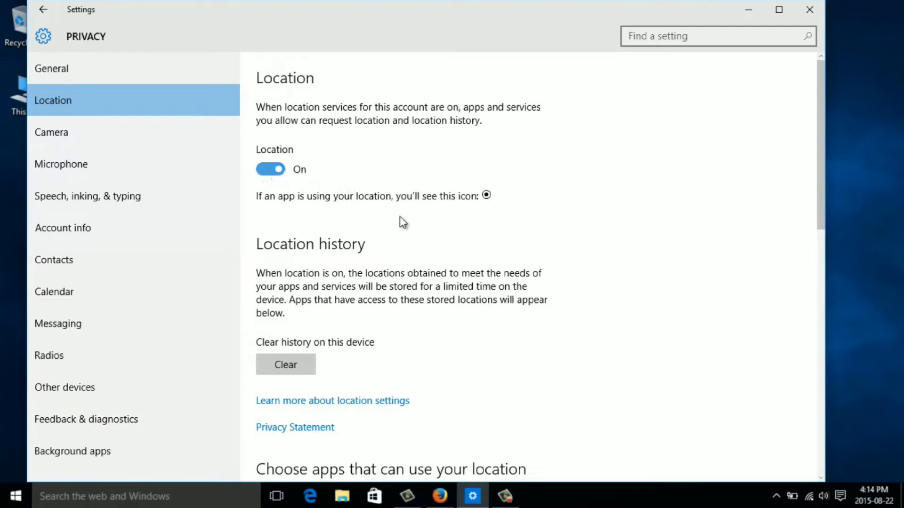
scroll(425, 240, "down", 3)
scroll(427, 246, "down", 3)
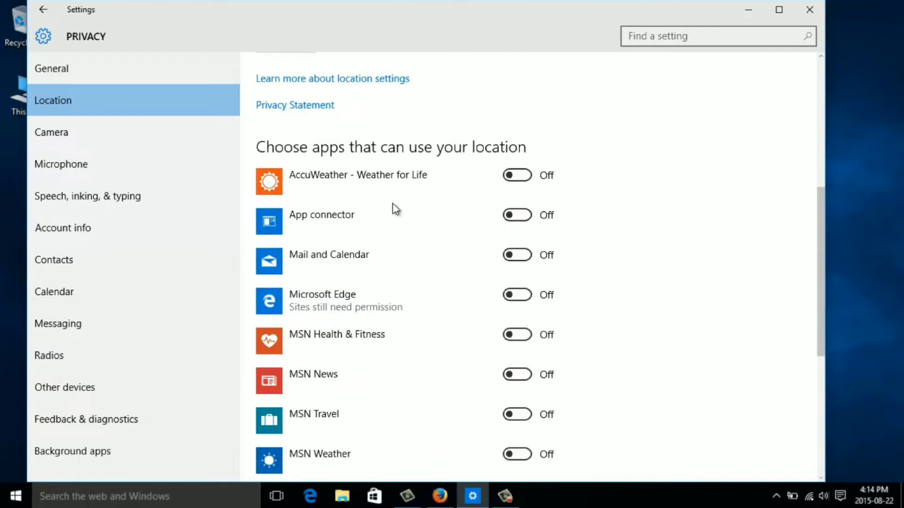
left_click(519, 181)
scroll(435, 278, "down", 3)
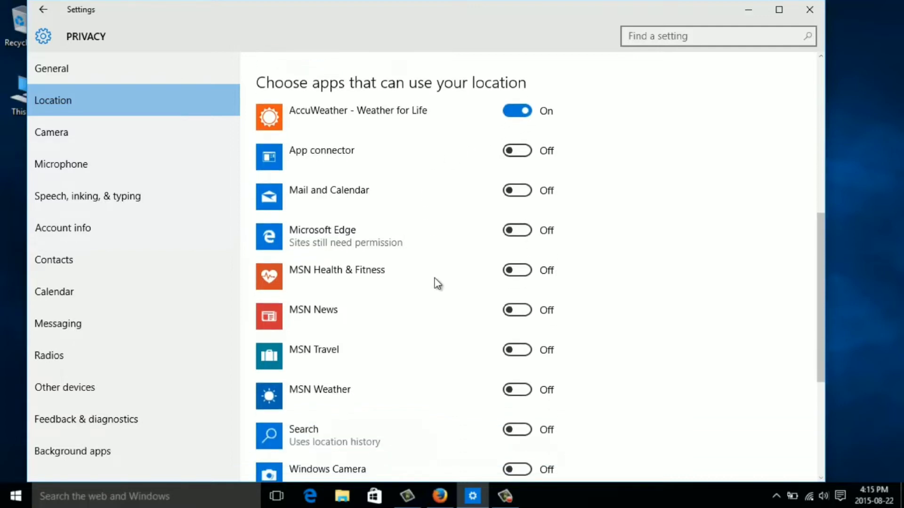
scroll(448, 299, "down", 4)
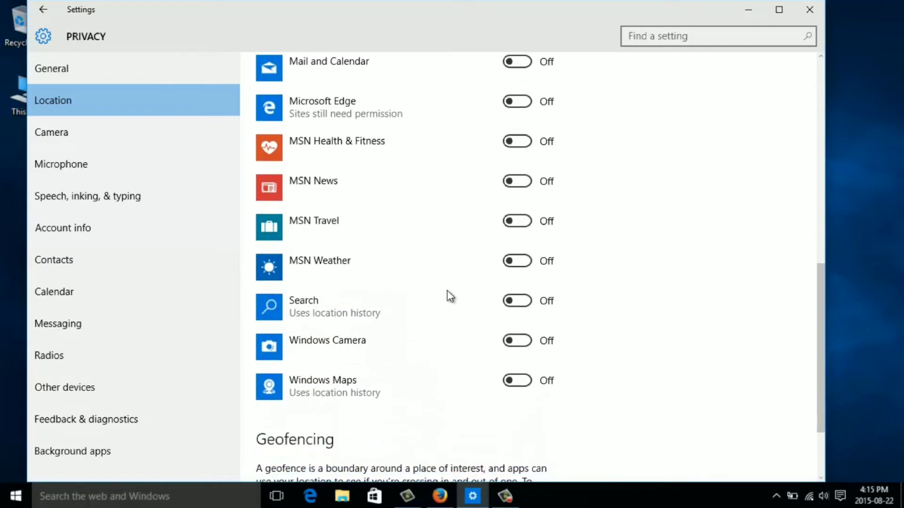
Step: Review the remaining apps in the location privacy settings and examine which apps can use the camera
scroll(447, 297, "down", 3)
scroll(450, 294, "up", 2)
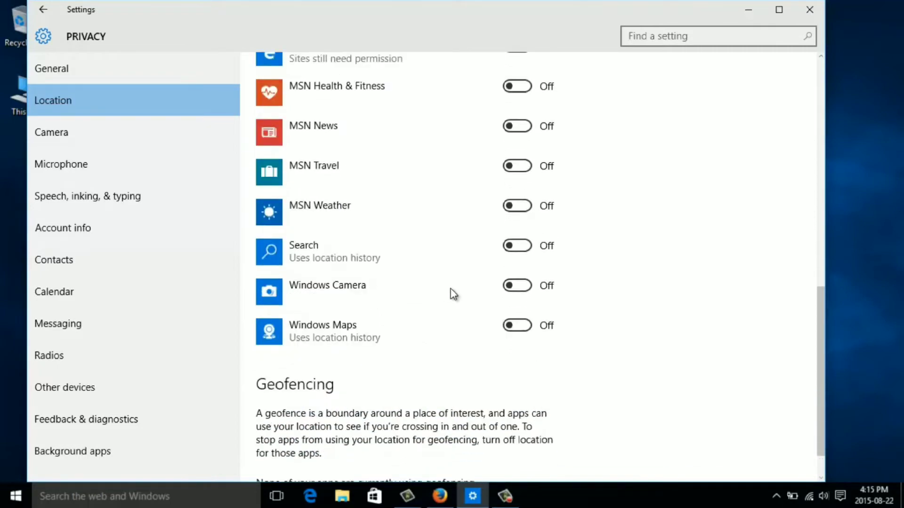
scroll(453, 294, "up", 15)
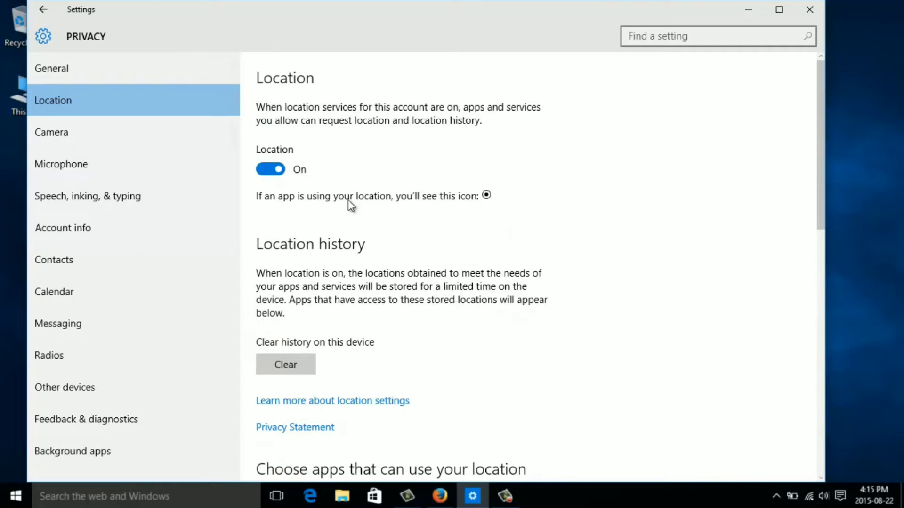
left_click(58, 129)
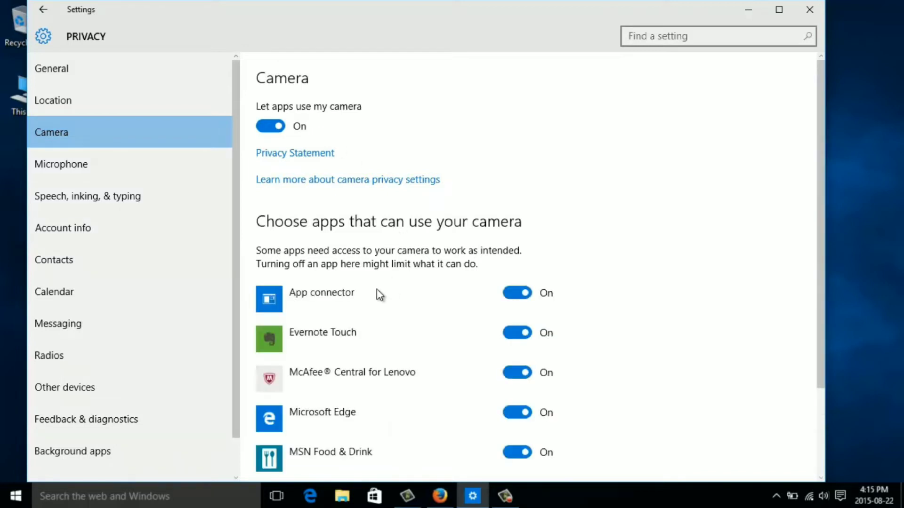
scroll(420, 319, "down", 1)
scroll(423, 323, "down", 3)
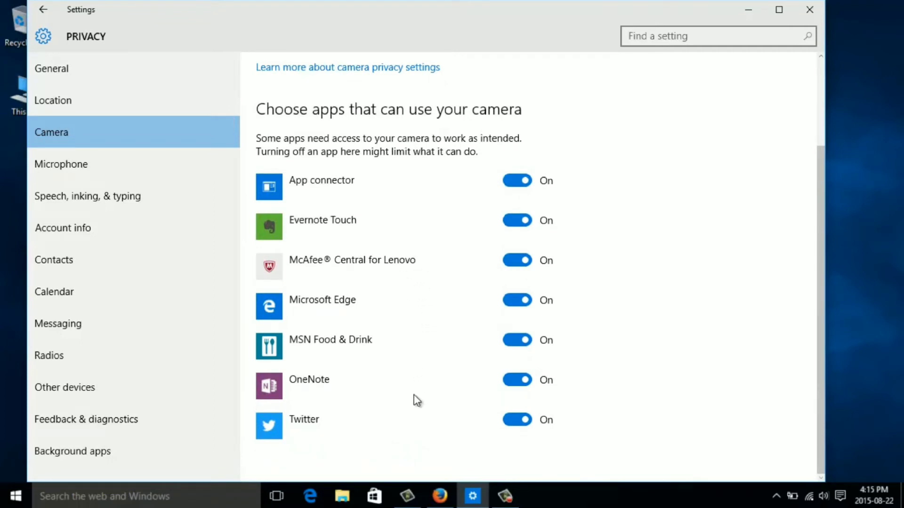
scroll(419, 402, "up", 3)
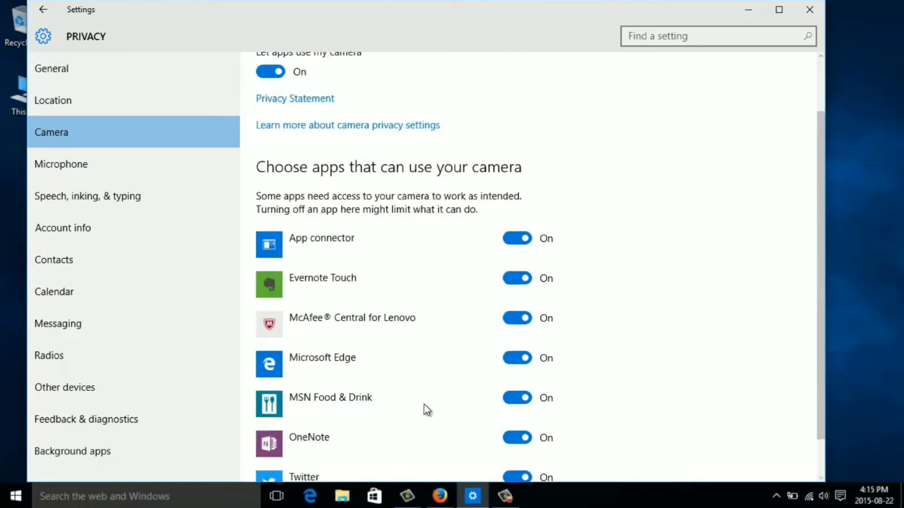
Step: Examine which apps can use the microphone in the privacy settings
left_click(120, 168)
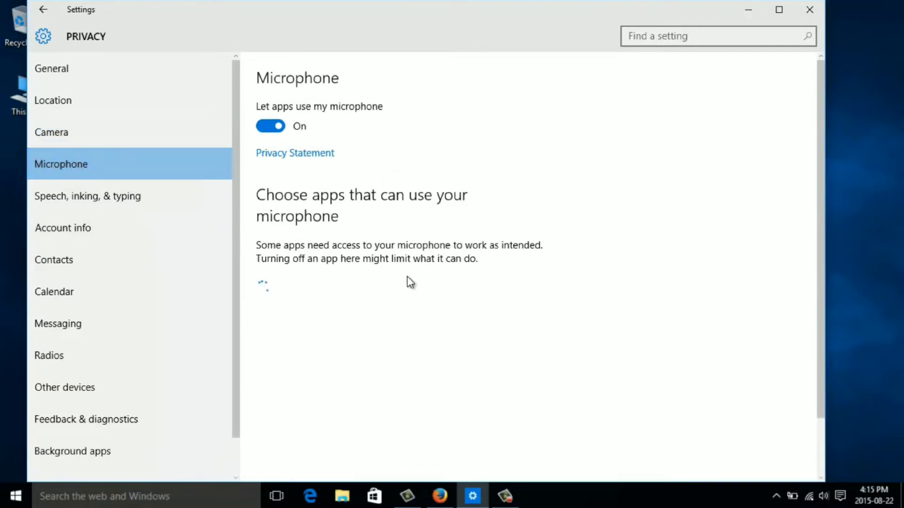
scroll(453, 353, "down", 1)
scroll(453, 354, "down", 1)
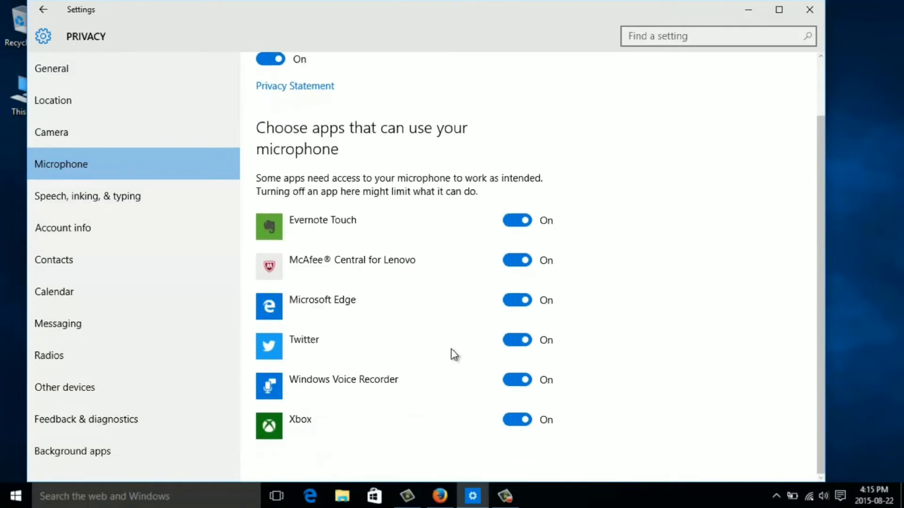
scroll(459, 356, "up", 2)
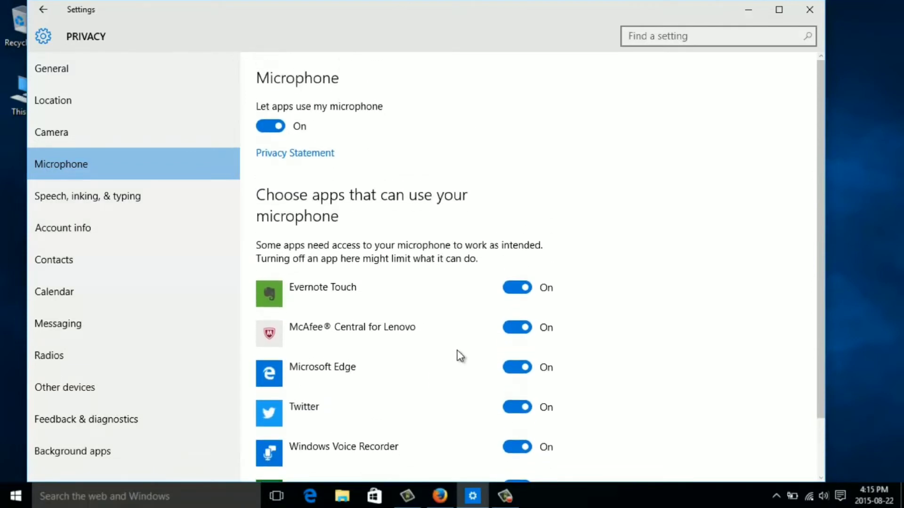
Step: Review the privacy settings for speech, inking and typing, account info, and contacts
left_click(107, 203)
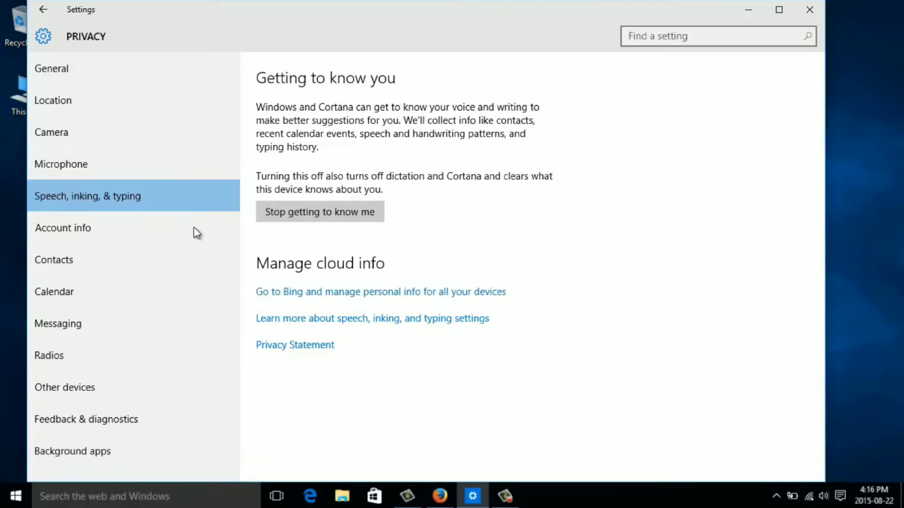
left_click(98, 222)
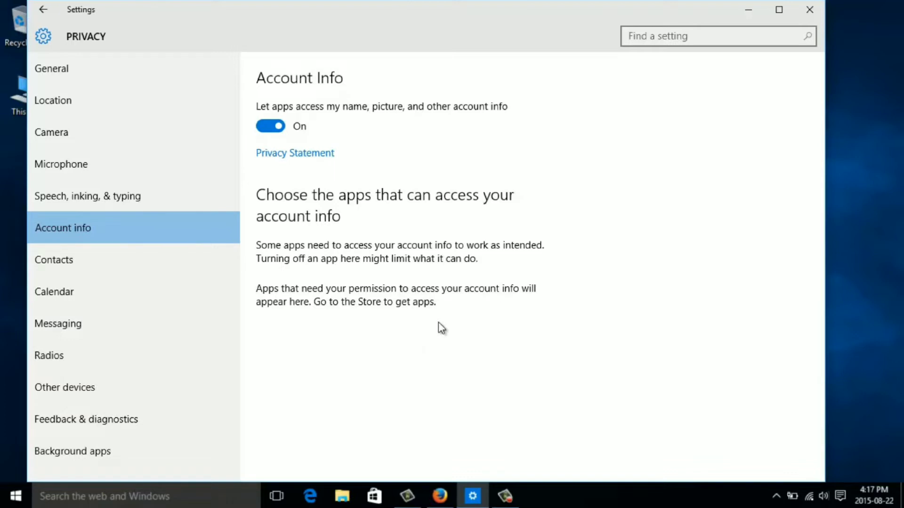
left_click(96, 272)
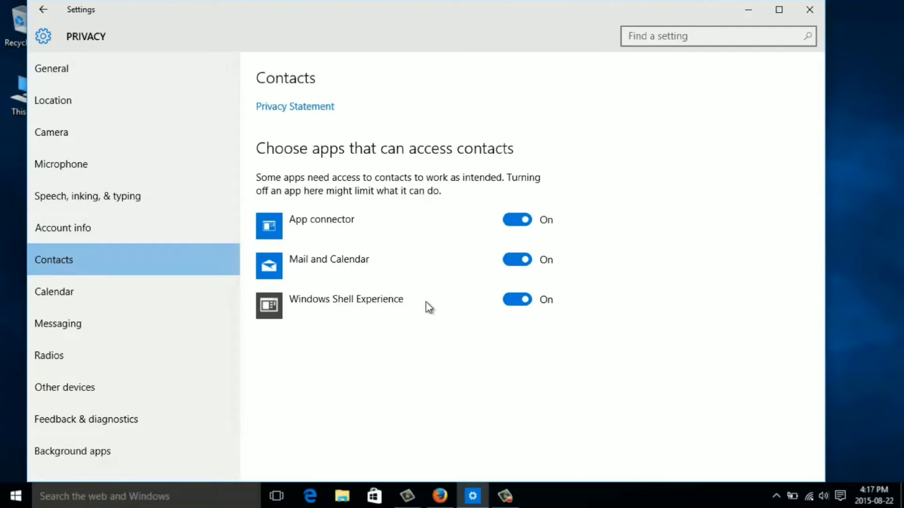
scroll(188, 247, "down", 1)
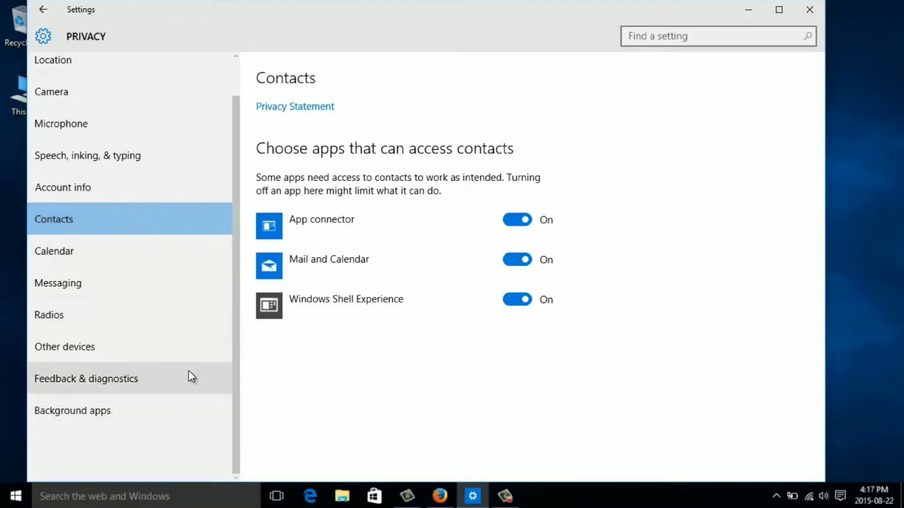
Step: Review the privacy settings for calendar, messaging, radios, and other devices
left_click(148, 260)
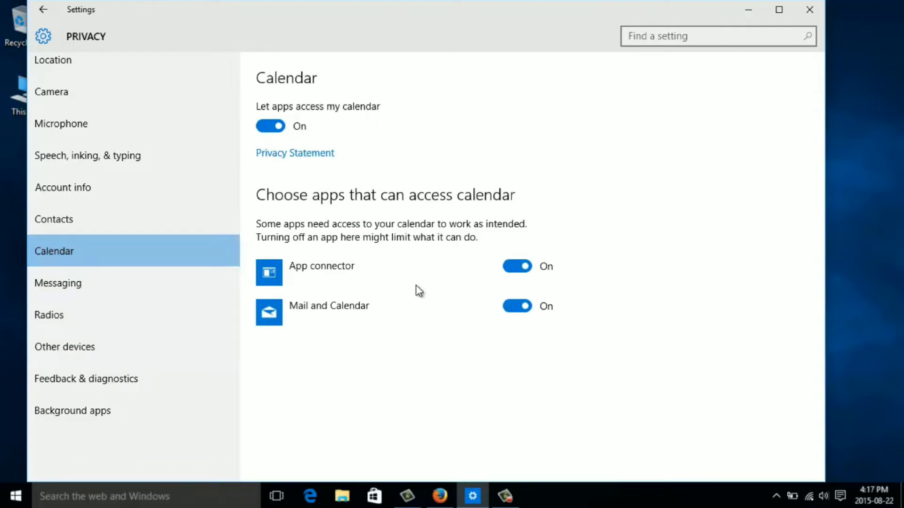
left_click(120, 281)
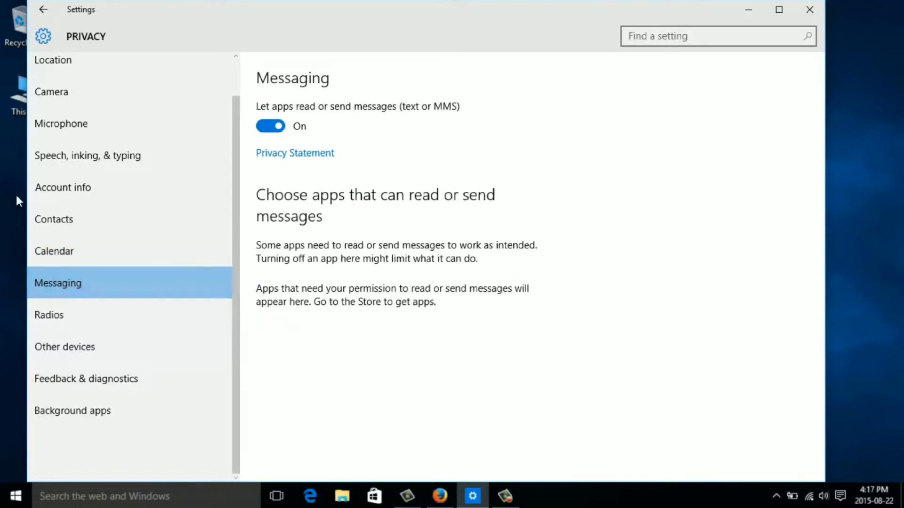
left_click(82, 320)
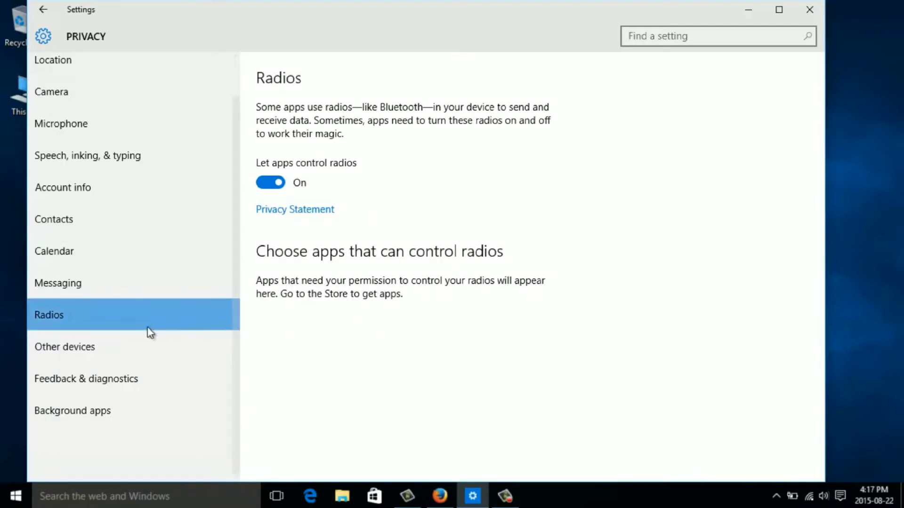
left_click(108, 351)
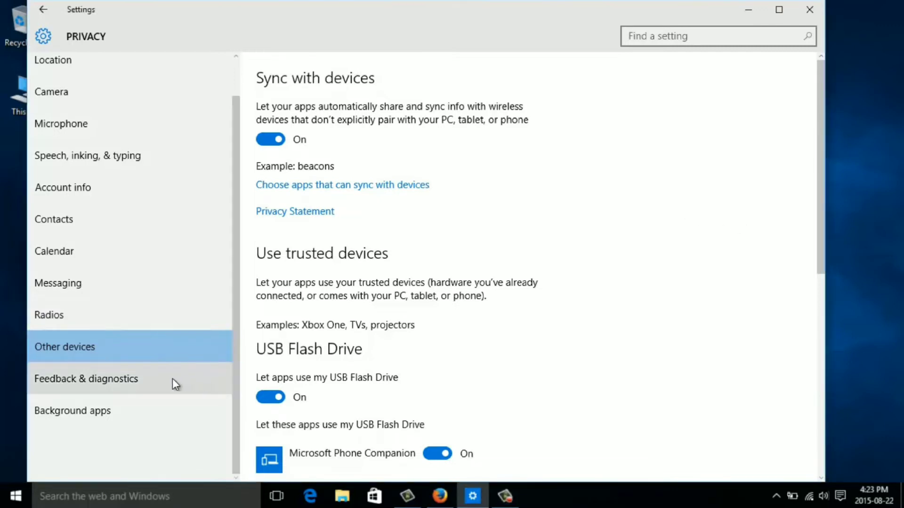
Step: Turn off Groove Music in the background apps privacy settings and return to the settings overview
left_click(72, 385)
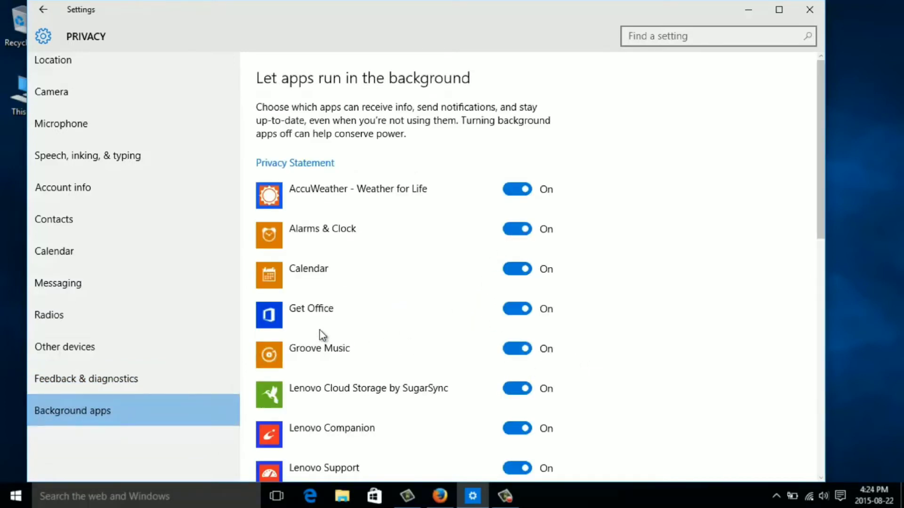
scroll(471, 318, "down", 4)
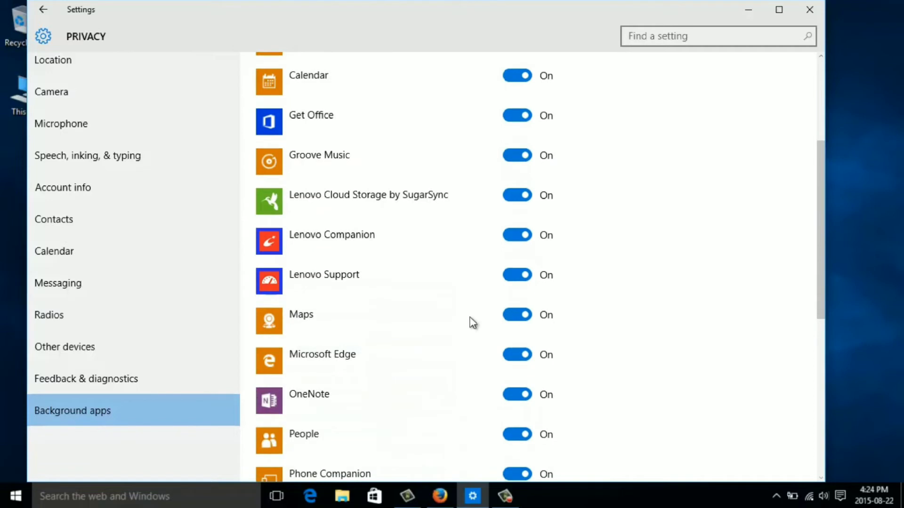
left_click(516, 156)
left_click(40, 10)
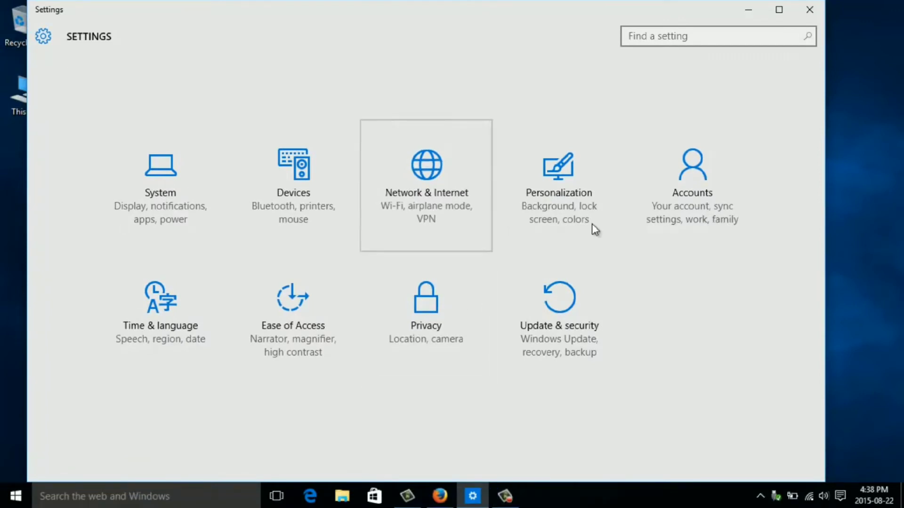
Step: Open the Manage Wi-Fi settings page in the Network & Internet settings
key("Return")
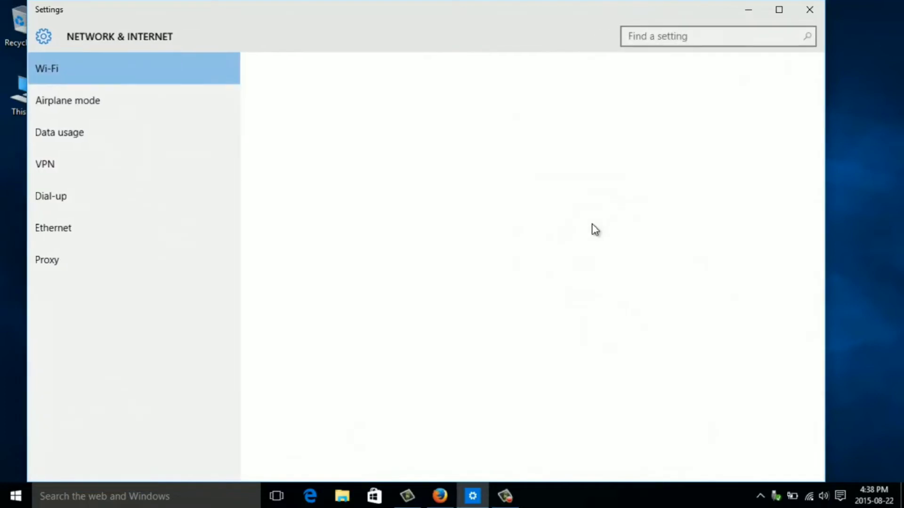
scroll(592, 224, "down", 3)
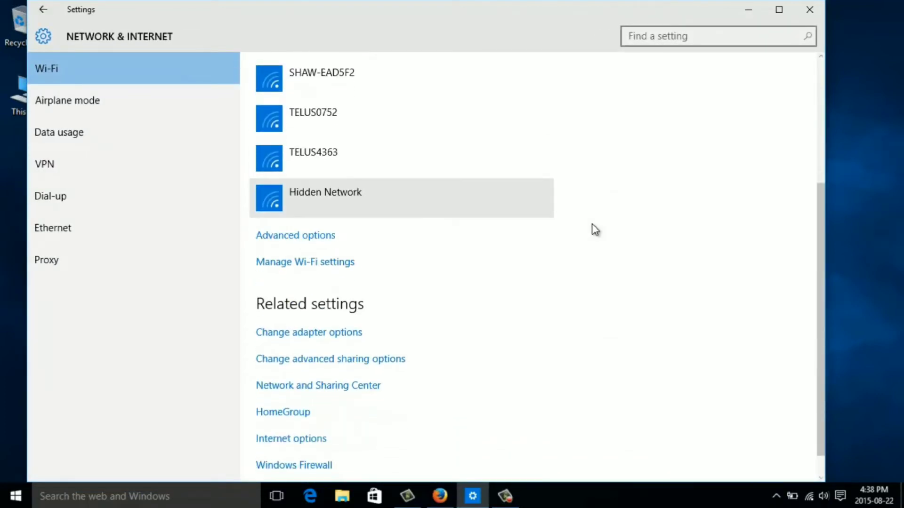
left_click(305, 263)
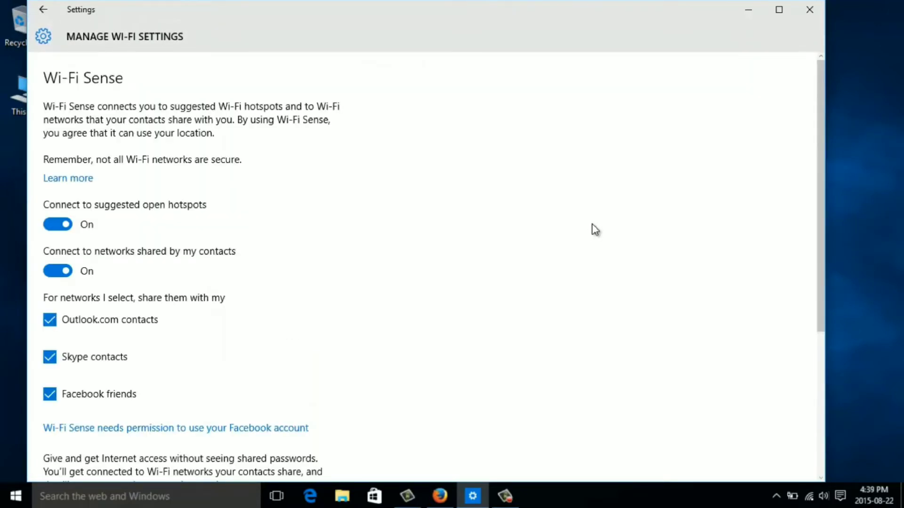
Step: Turn off Wi-Fi Sense network sharing with Outlook.com contacts, Skype contacts and Facebook friends, and return to the settings overview
scroll(594, 229, "down", 3)
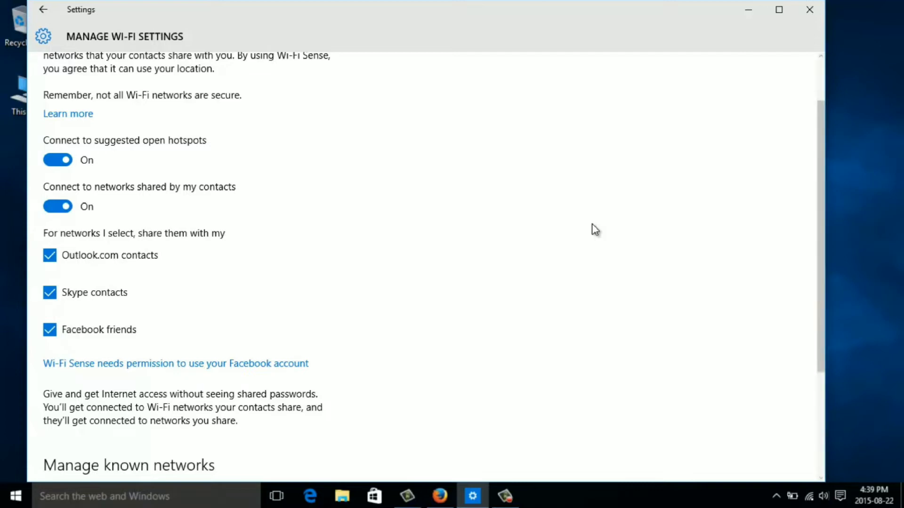
key("Tab")
key("space")
key("Tab")
key("space")
key("Tab")
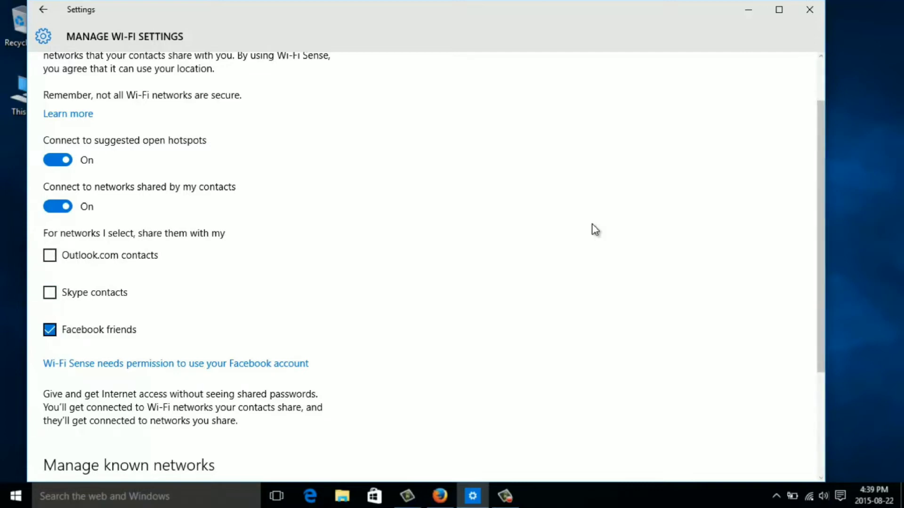
key("space")
scroll(594, 229, "up", 2)
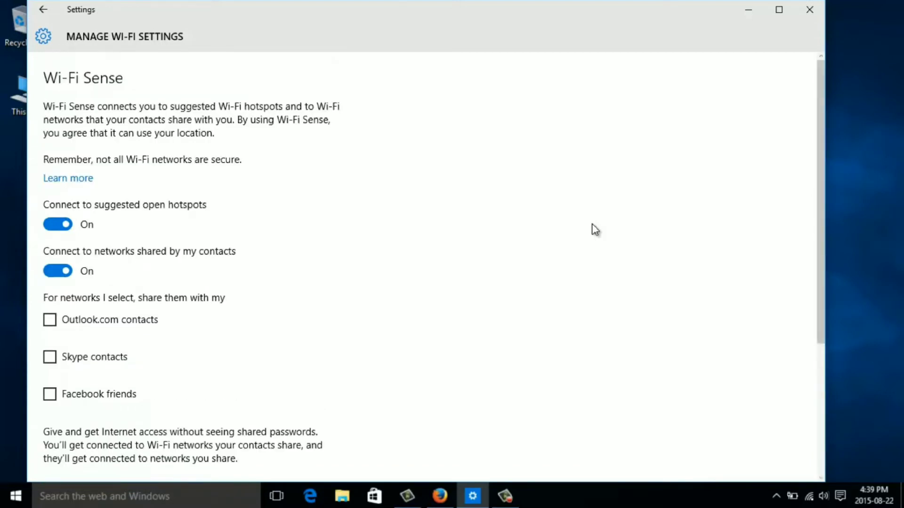
scroll(595, 229, "down", 2)
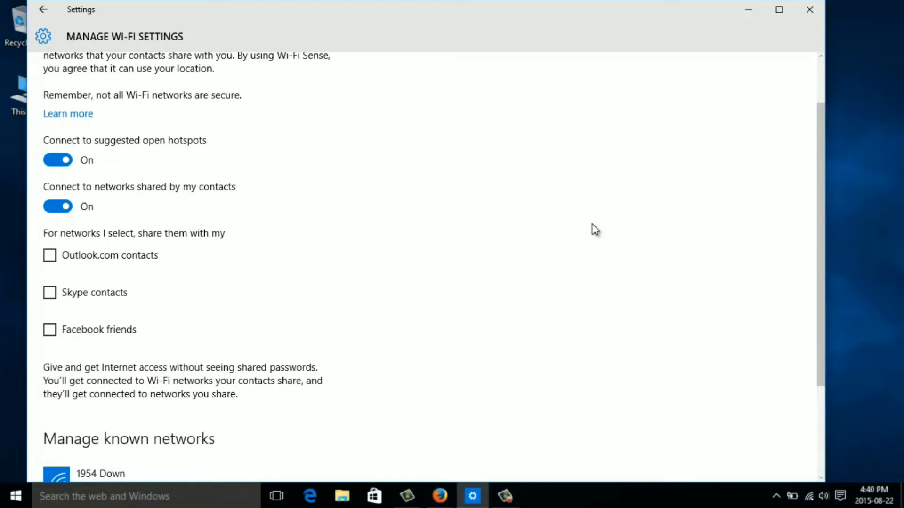
key("alt+Left")
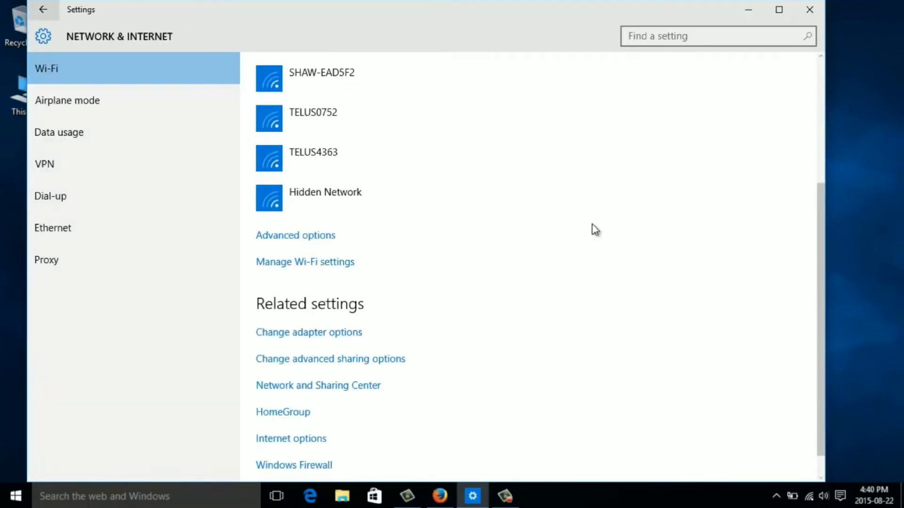
key("alt+Left")
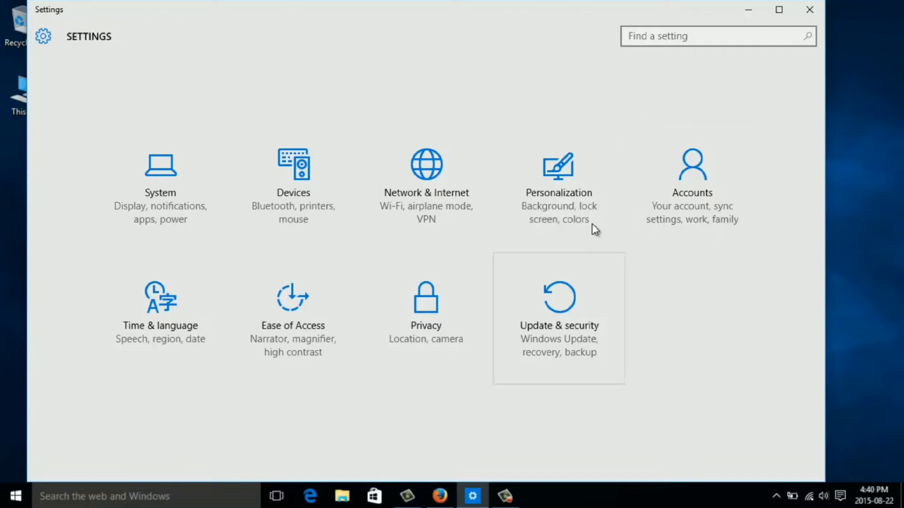
Step: Open the advanced Windows Update options, choose Notify to schedule restart as the installation method, and return to Update & security
key("Down")
key("Return")
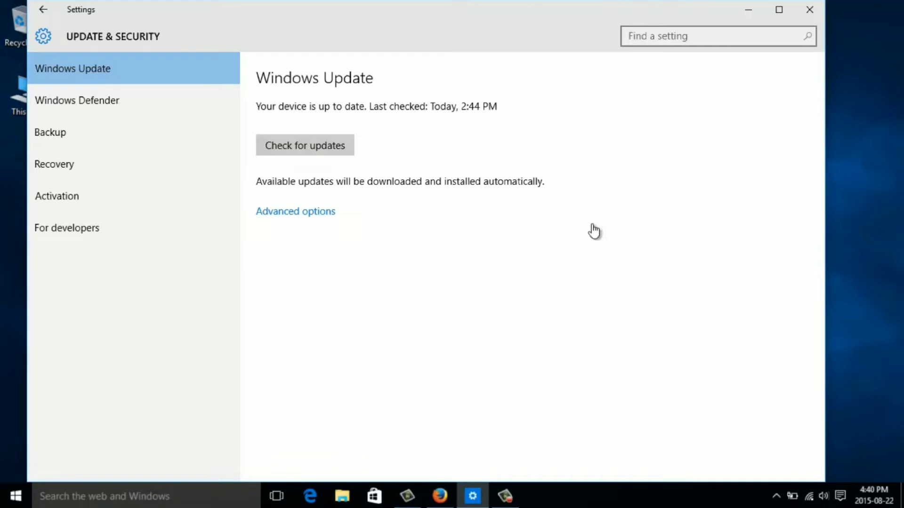
left_click(594, 230)
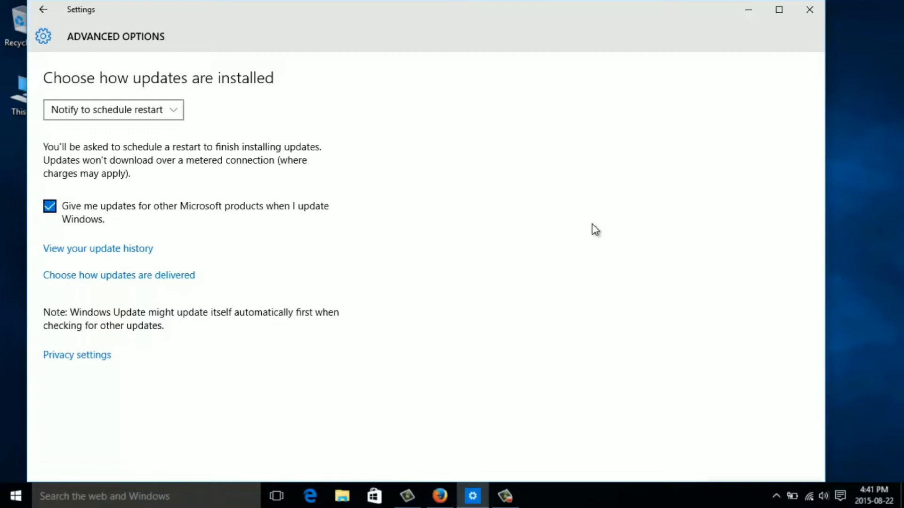
left_click(113, 109)
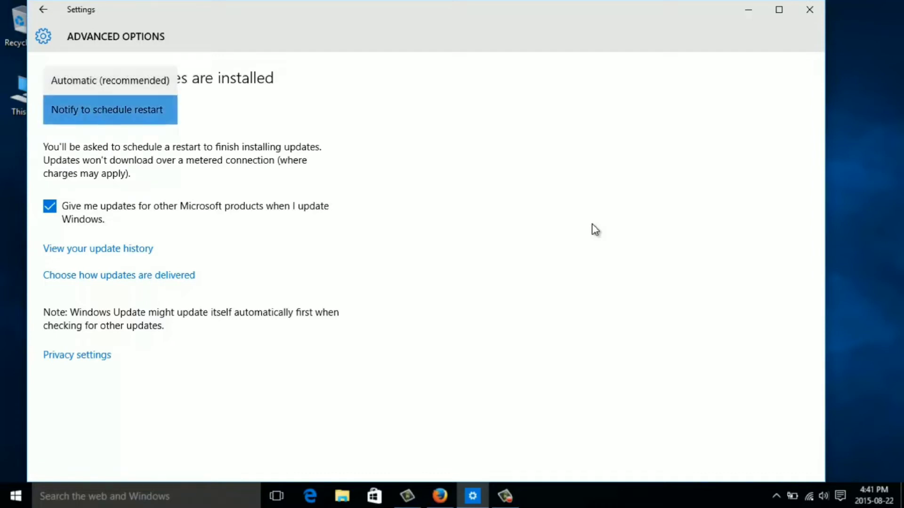
left_click(107, 109)
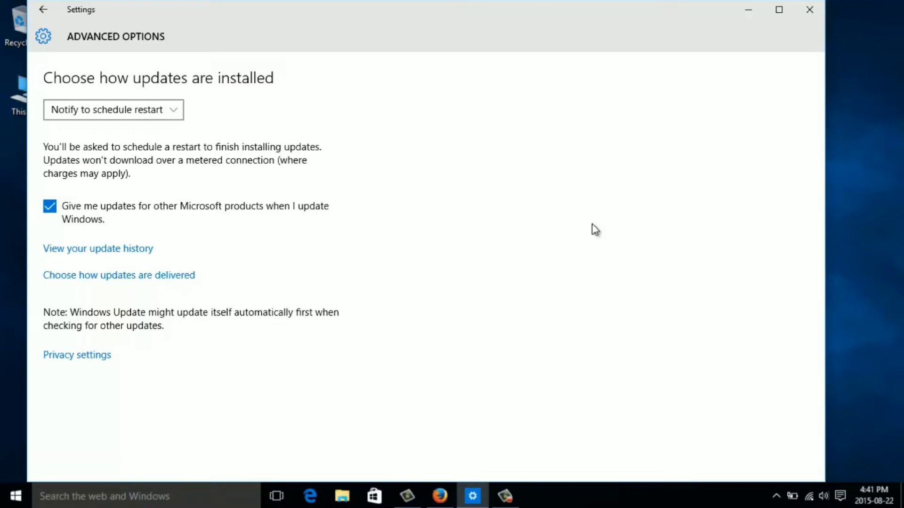
left_click(43, 9)
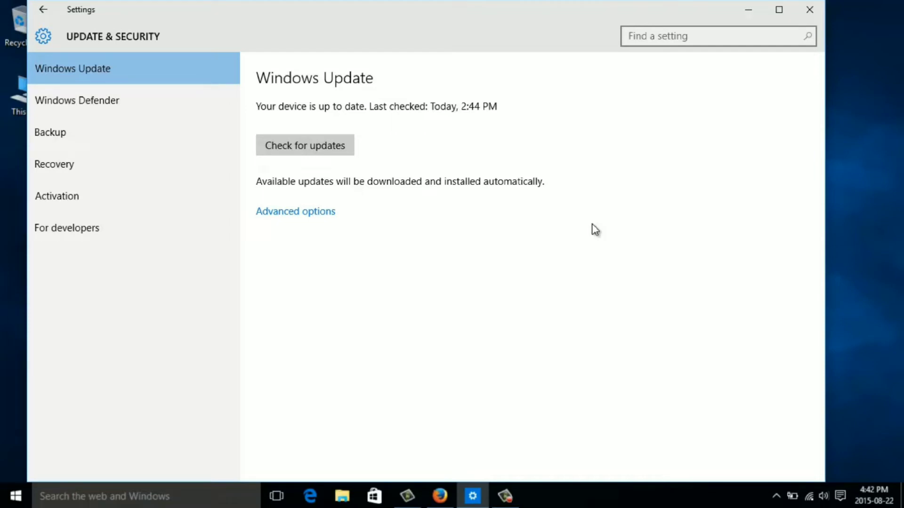
Step: Examine the Windows Defender protection settings, exclusions and version info
left_click(94, 100)
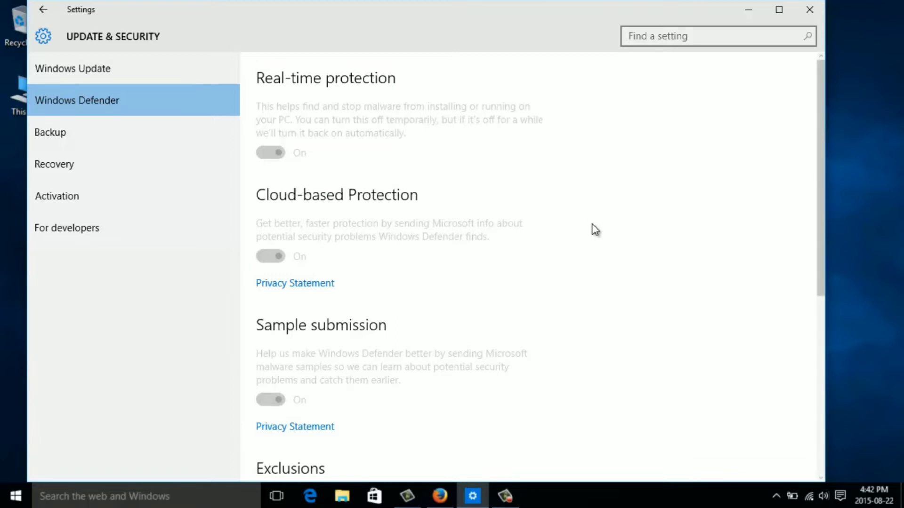
scroll(594, 230, "down", 6)
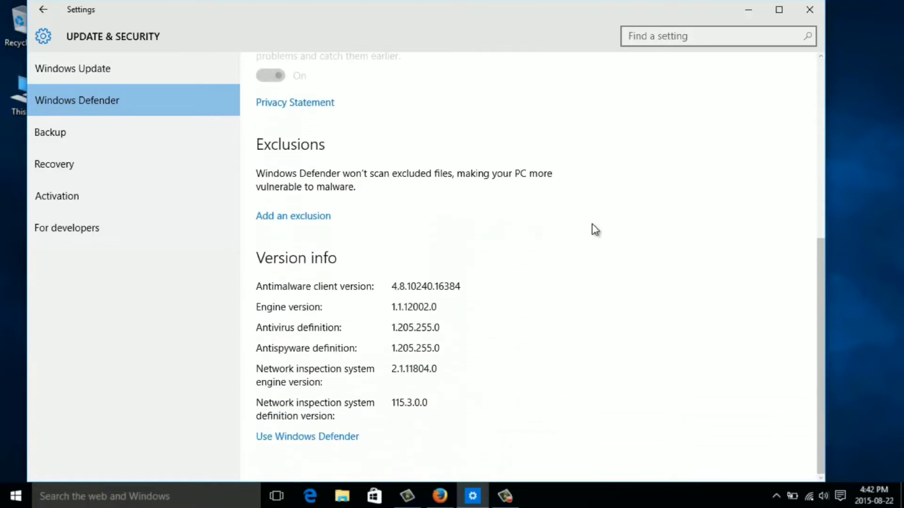
Step: Review the Windows Defender settings, open Windows Defender to view its Update and History pages, and close it
scroll(595, 230, "up", 6)
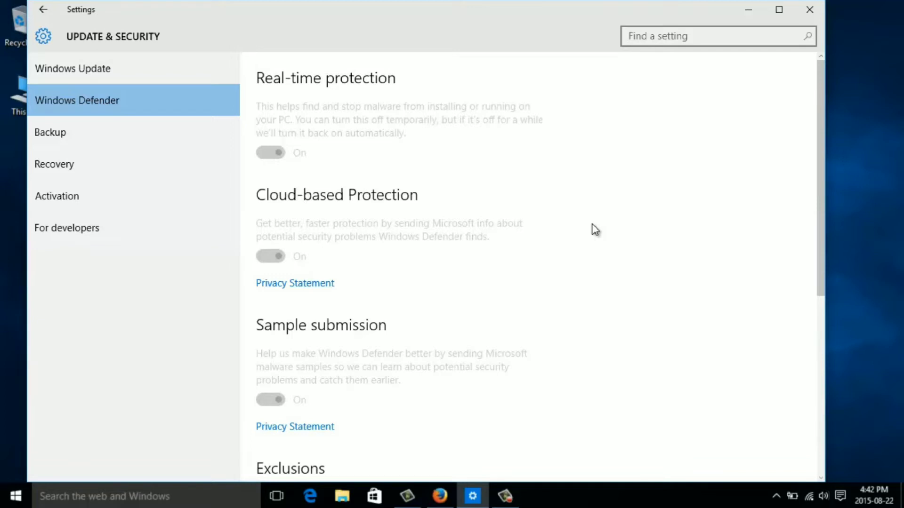
scroll(595, 229, "down", 5)
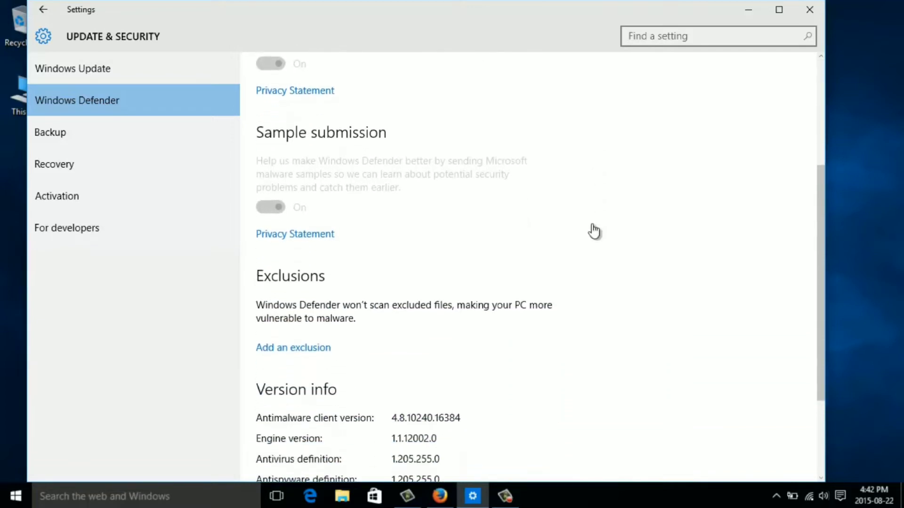
scroll(595, 230, "down", 2)
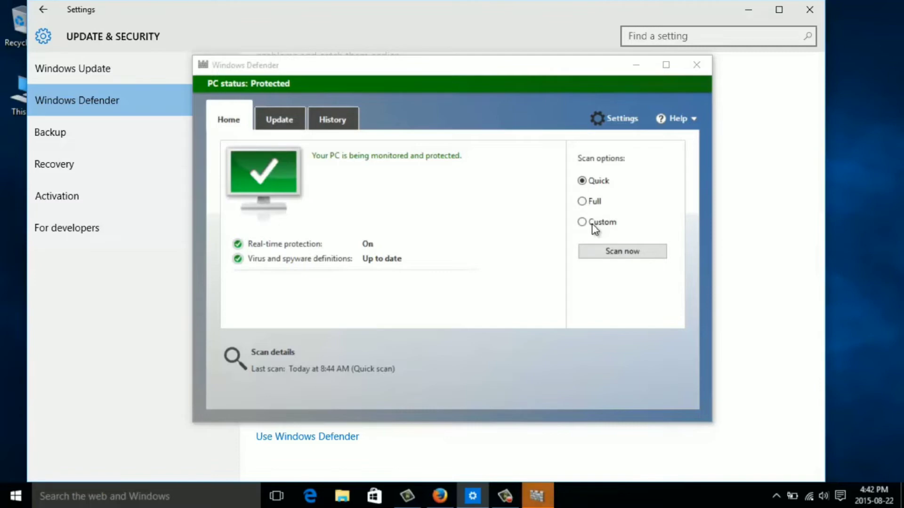
left_click(280, 120)
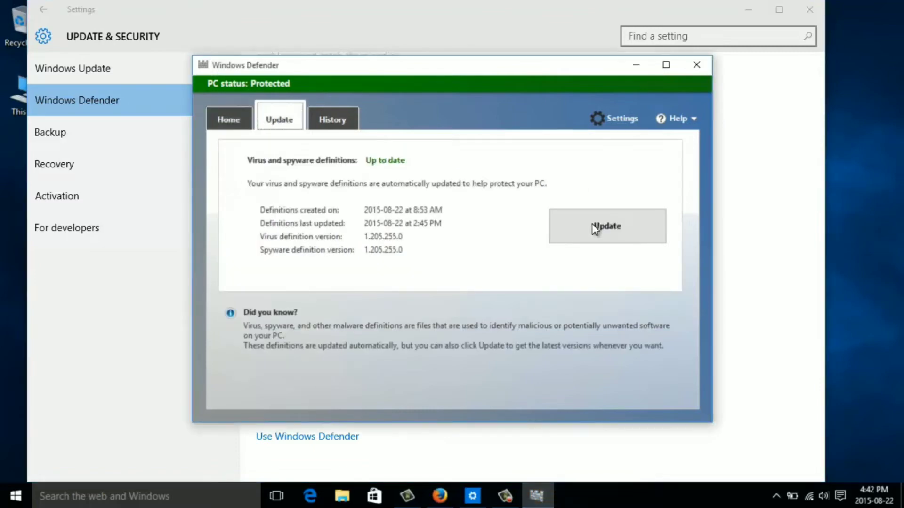
left_click(332, 120)
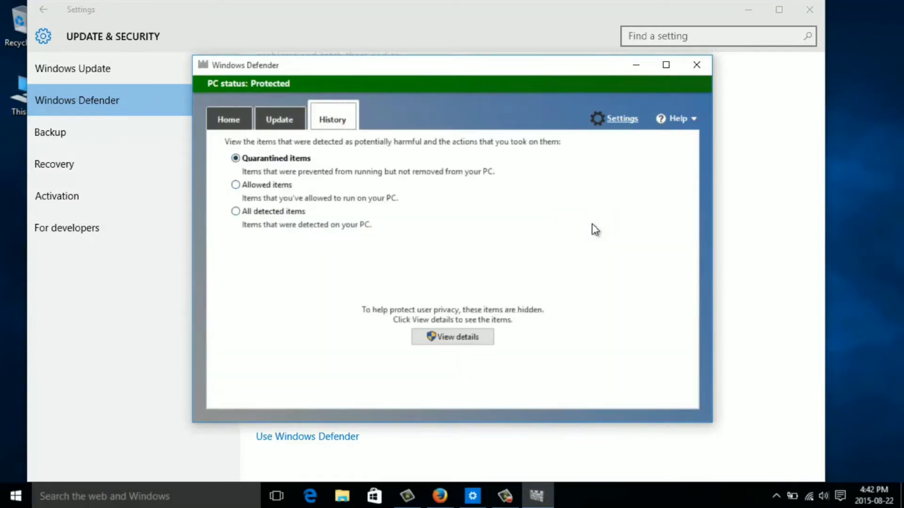
left_click(697, 65)
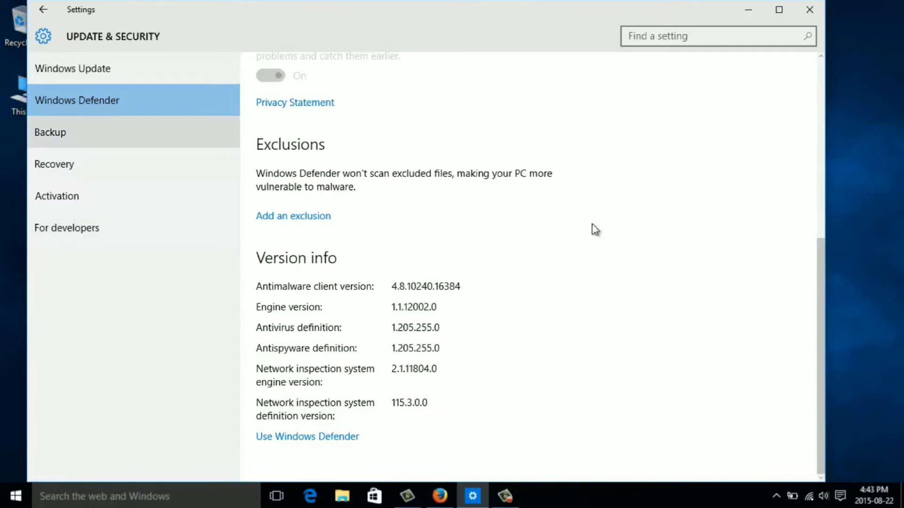
Step: Review the backup options and advanced File History settings, close File History, and go to the Recovery page of Update & security
left_click(105, 134)
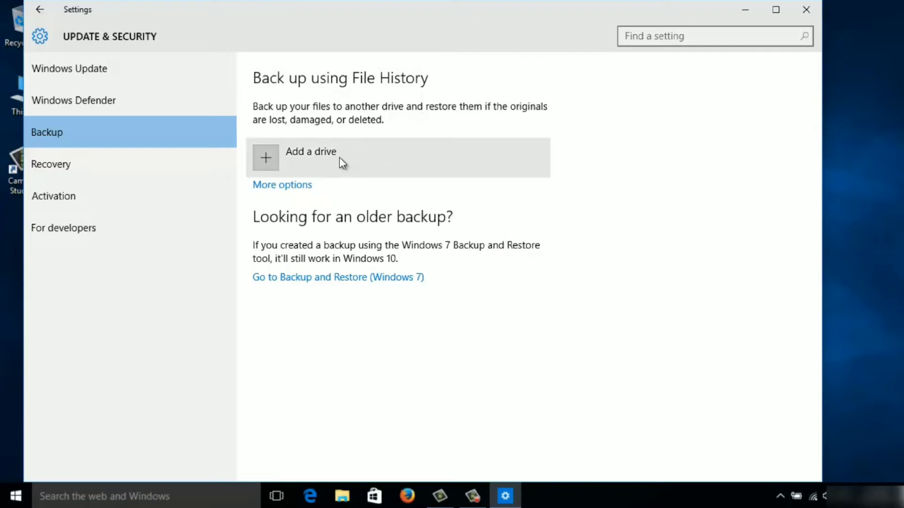
left_click(286, 187)
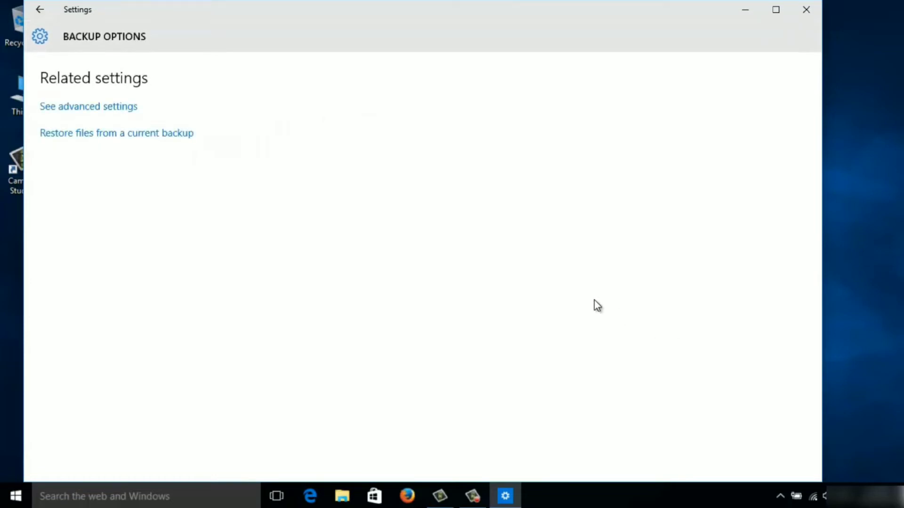
left_click(162, 133)
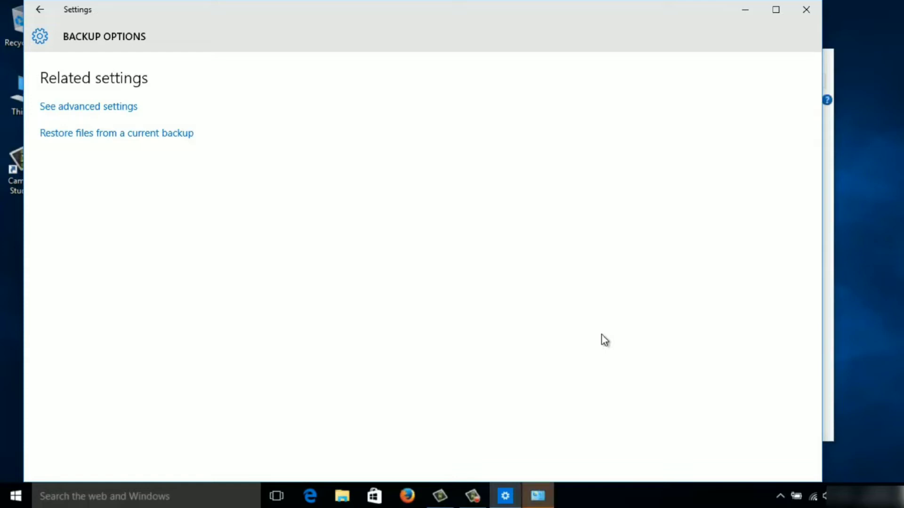
left_click(123, 107)
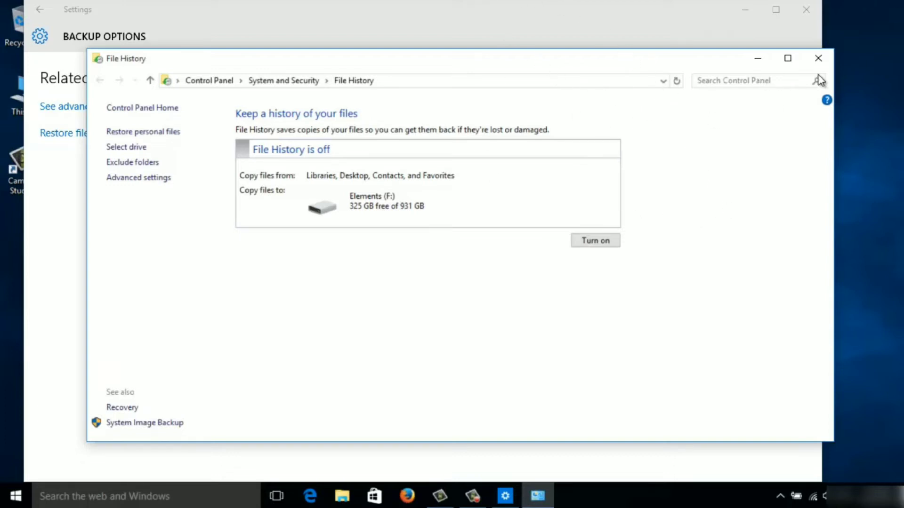
left_click(818, 58)
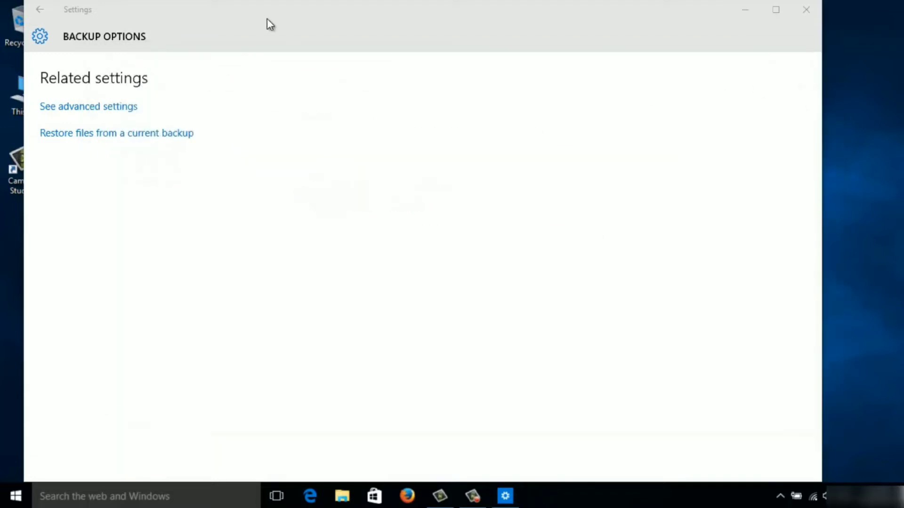
left_click(41, 10)
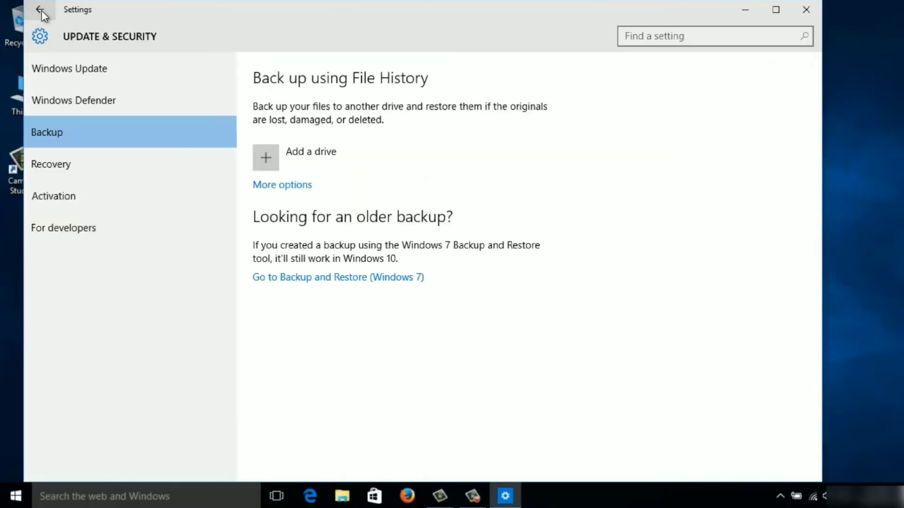
left_click(78, 165)
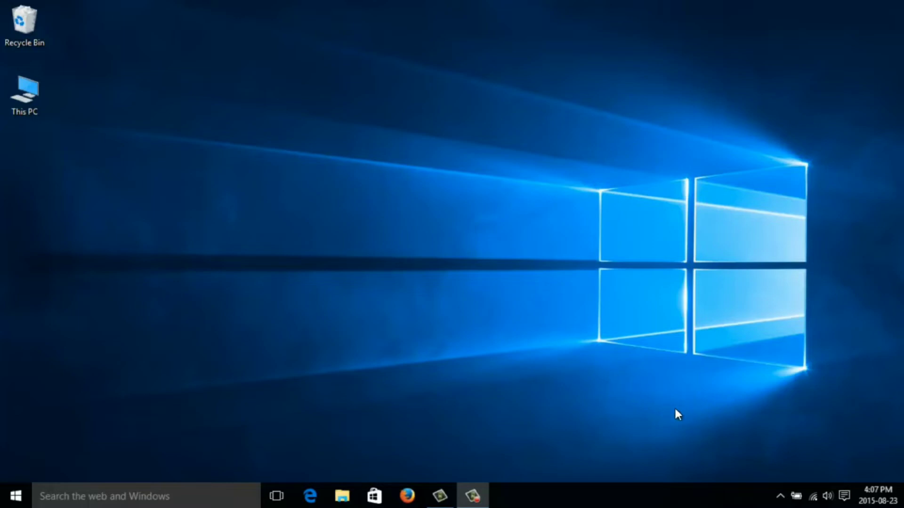
Step: Open the OneDrive folder from its notification area status, view its contents, and close it
left_click(780, 496)
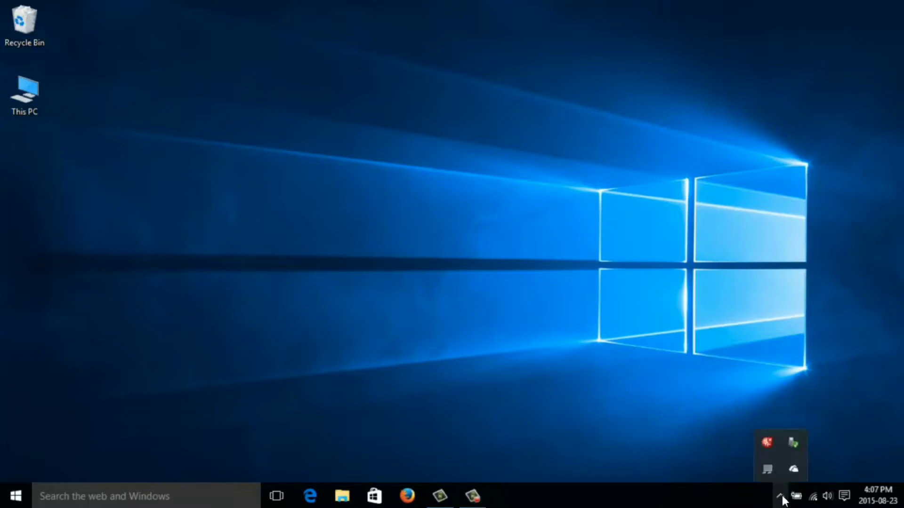
left_click(795, 468)
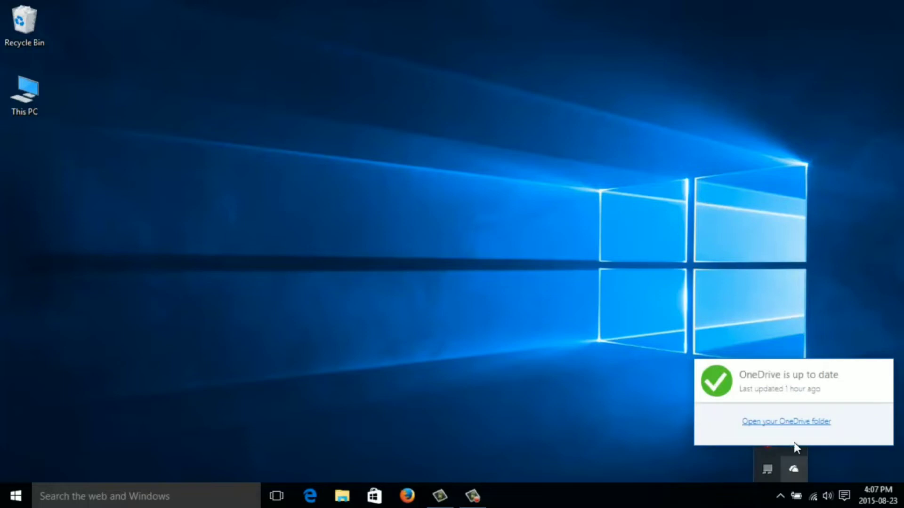
left_click(772, 422)
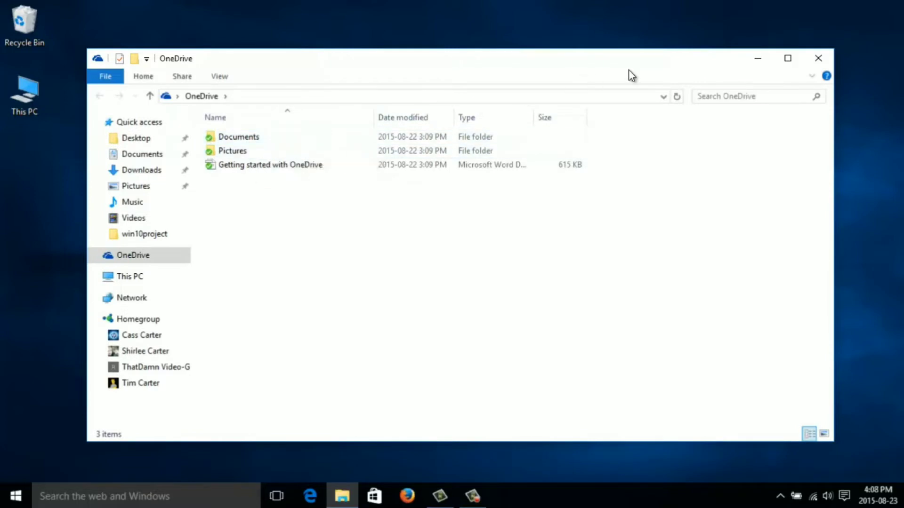
left_click(814, 65)
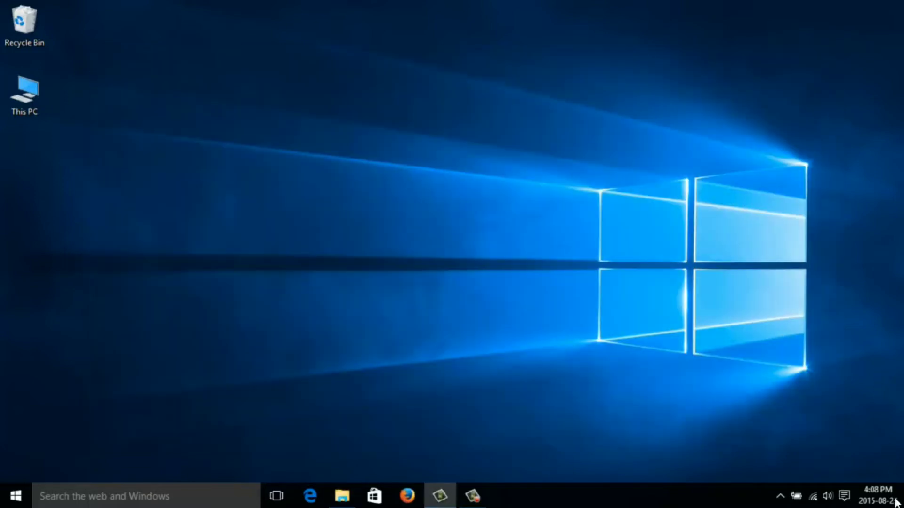
Step: Open the OneDrive settings, review the Auto save options, and open the selection of folders to sync on this PC
left_click(780, 495)
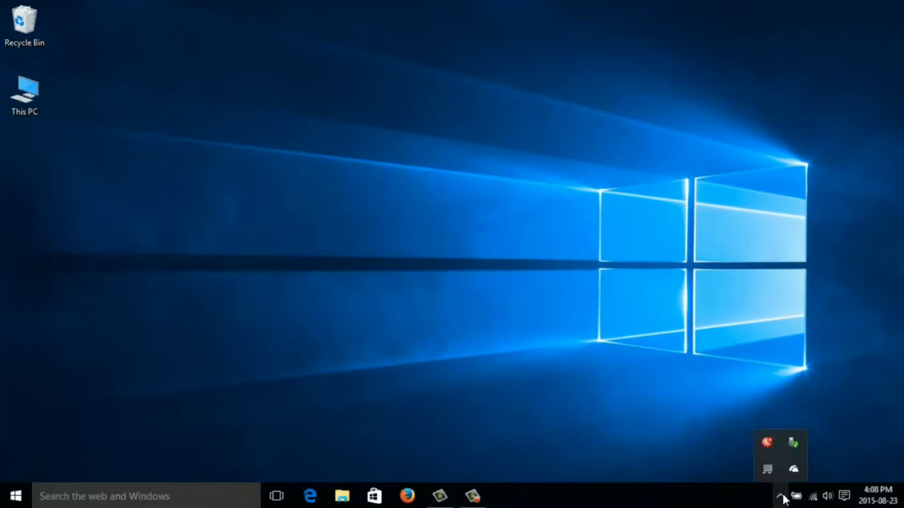
right_click(794, 468)
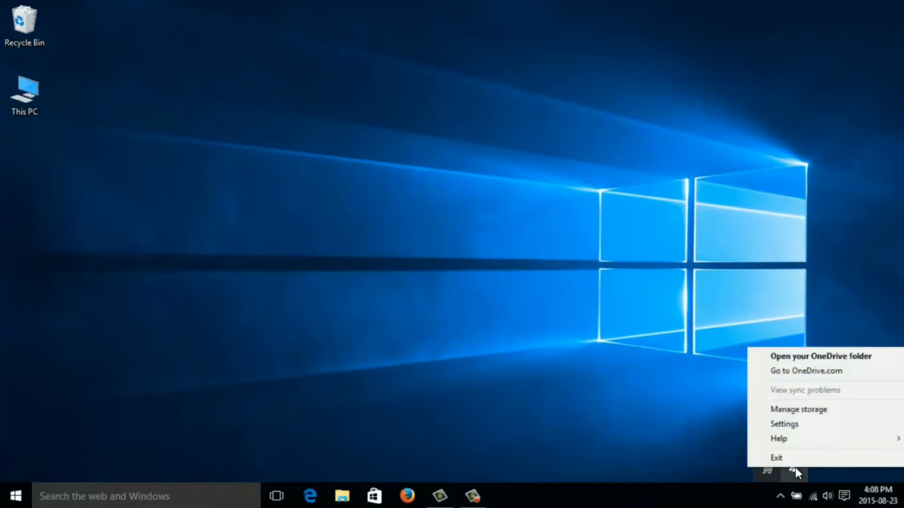
left_click(808, 425)
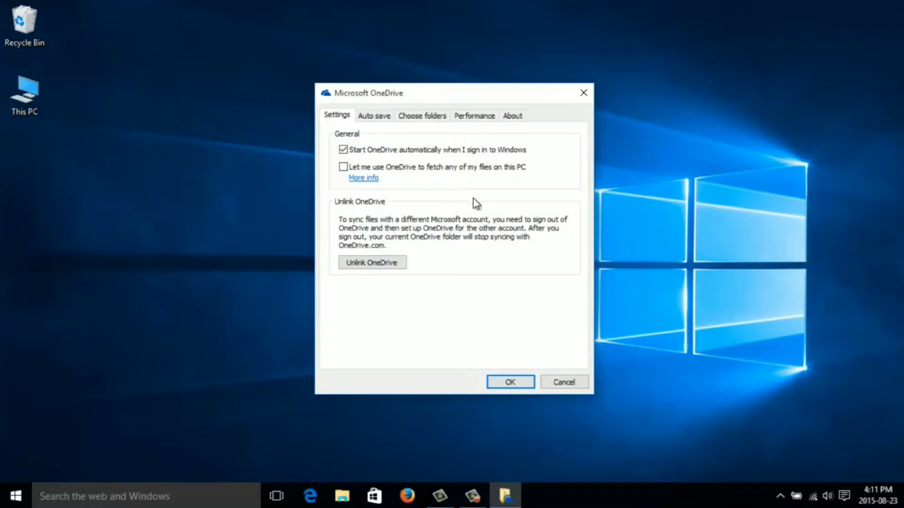
left_click(375, 118)
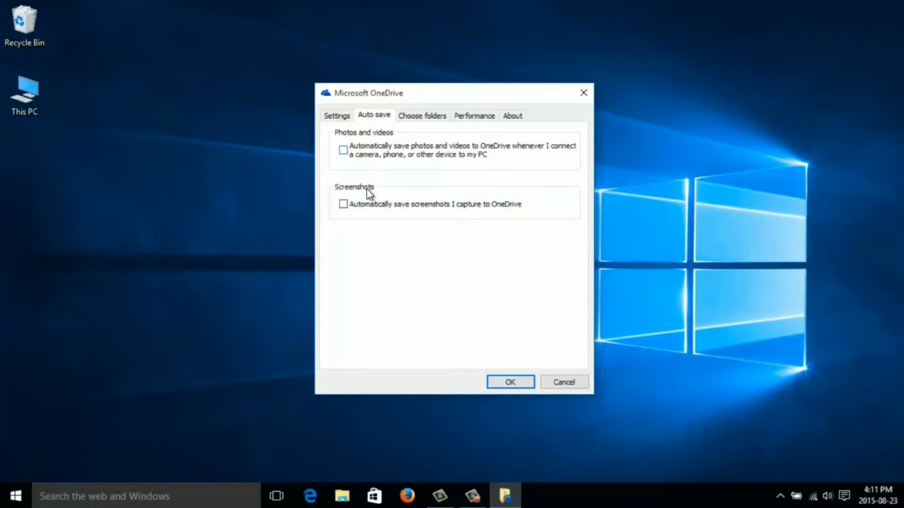
left_click(428, 118)
left_click(400, 193)
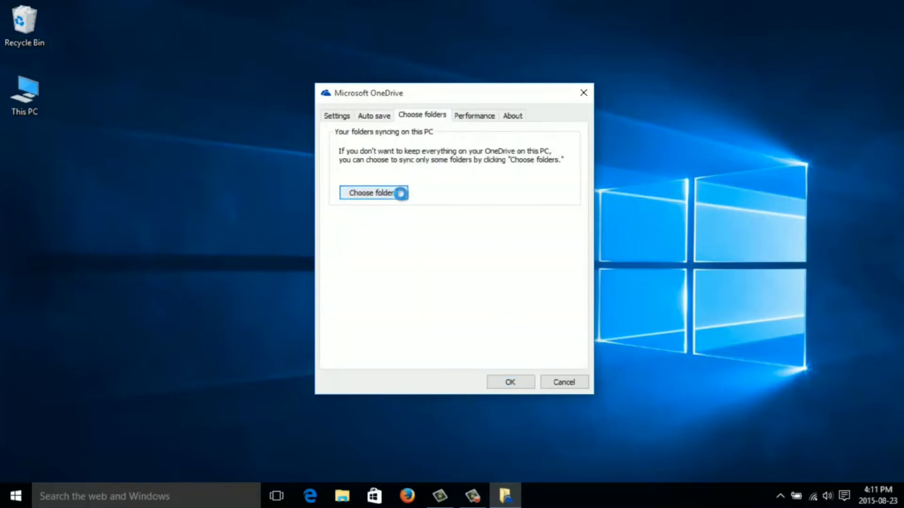
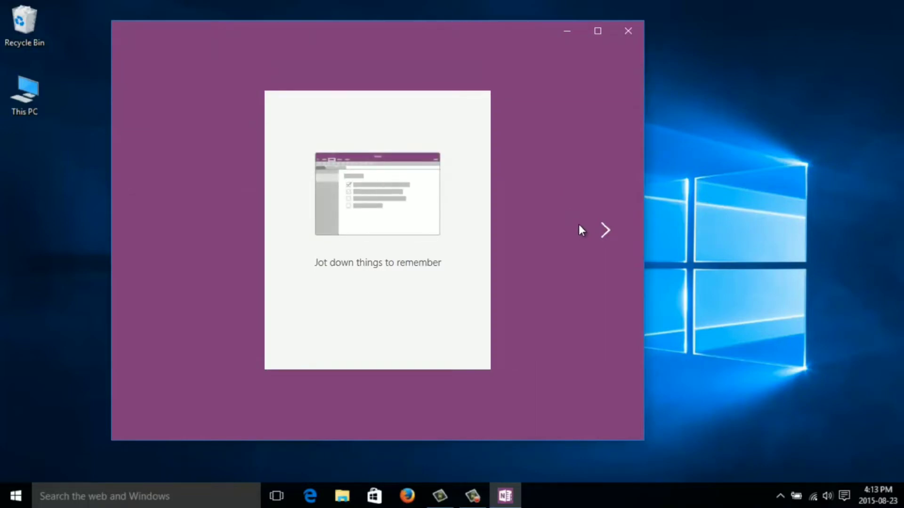
Step: Go through the OneNote introduction, start using OneNote, accept the suggested notebook for Quick Notes, and close the app
left_click(607, 231)
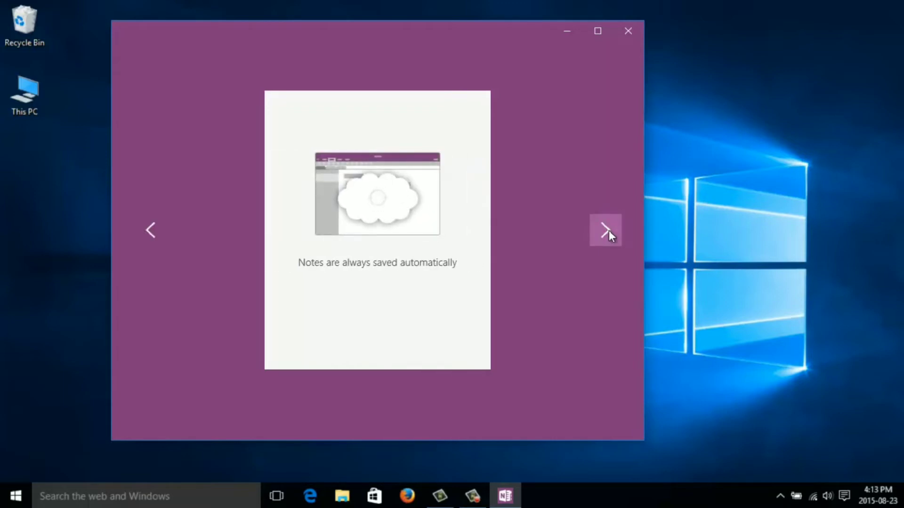
left_click(608, 230)
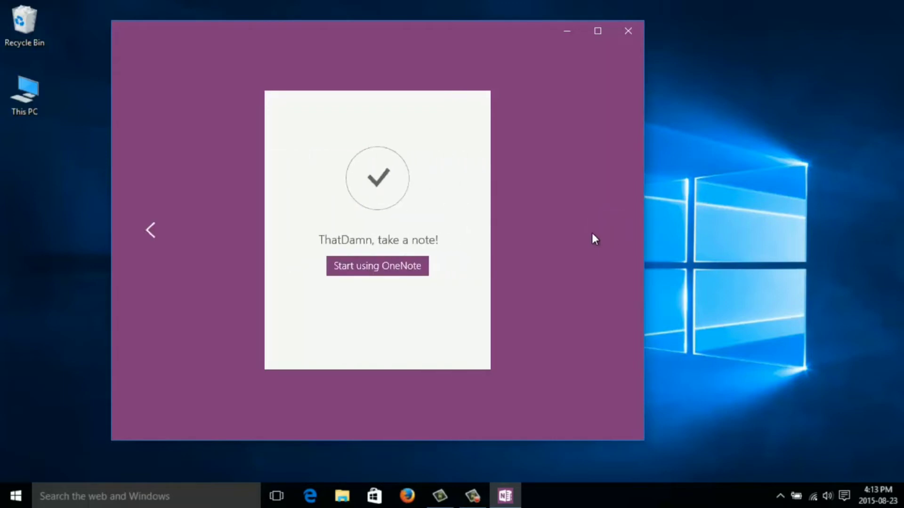
left_click(427, 266)
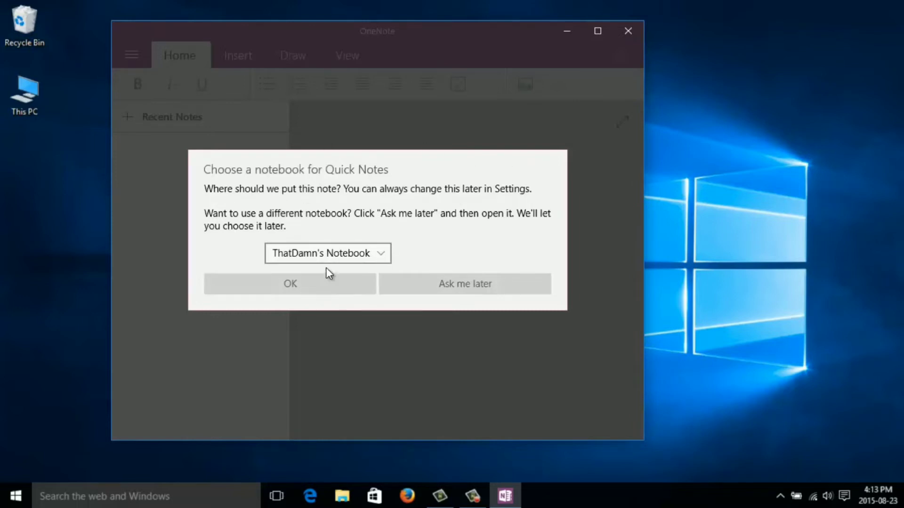
left_click(303, 284)
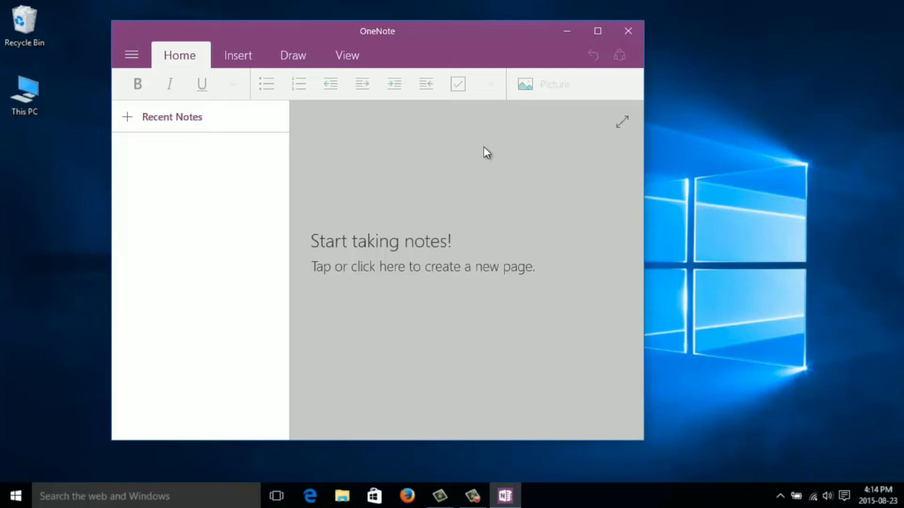
left_click(628, 31)
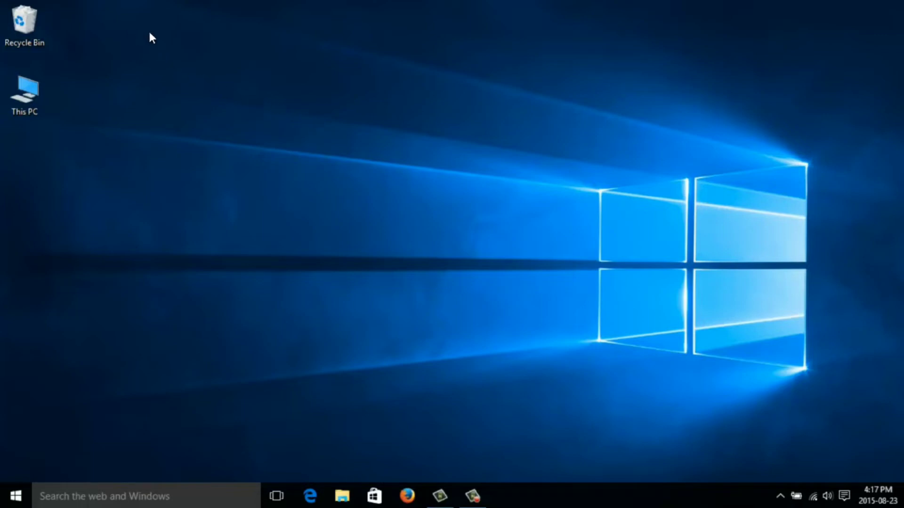
Step: Create a new folder on the desktop
right_click(113, 24)
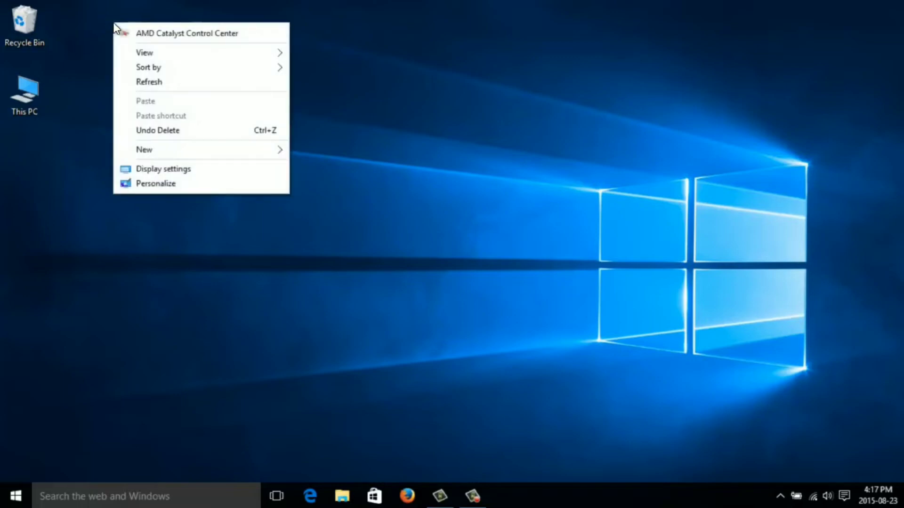
mouse_move(214, 159)
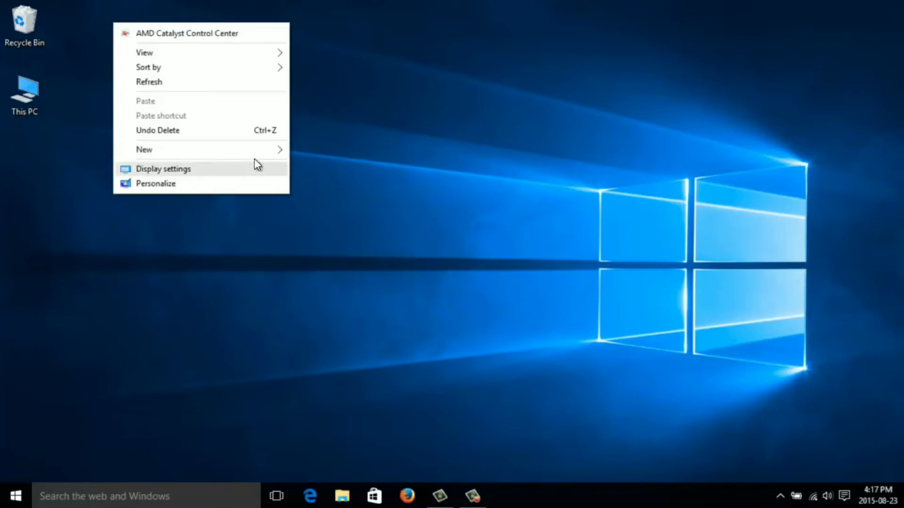
mouse_move(270, 149)
left_click(323, 151)
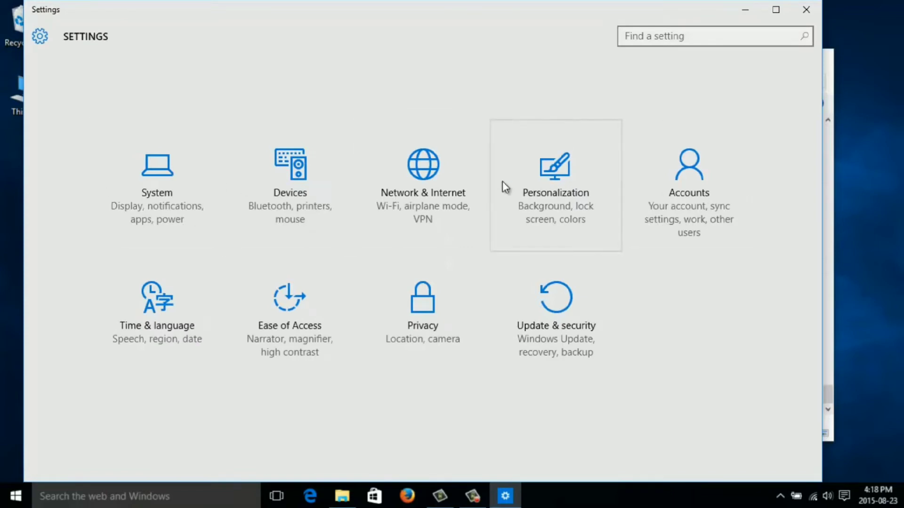
Step: Open the Desktop Icon Settings from the Themes page of Personalization, moving the Settings window aside to uncover the desktop icons
left_click(556, 187)
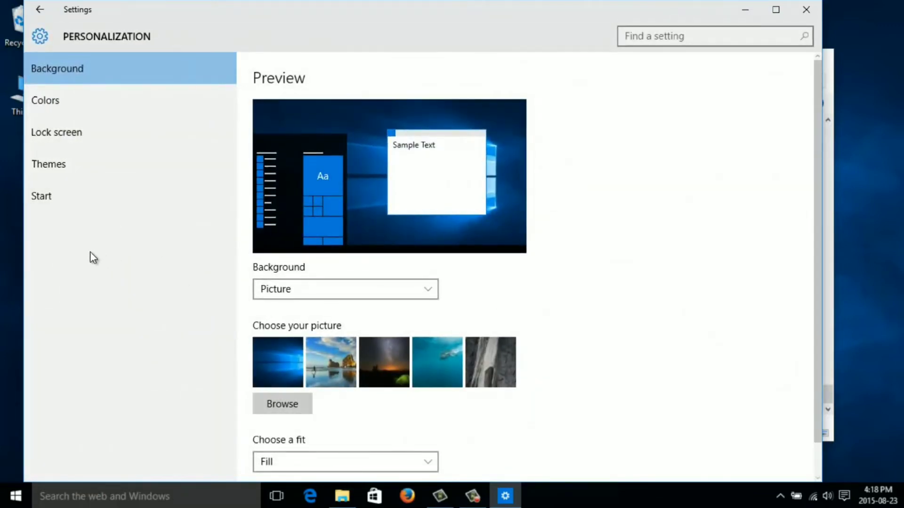
left_click(66, 163)
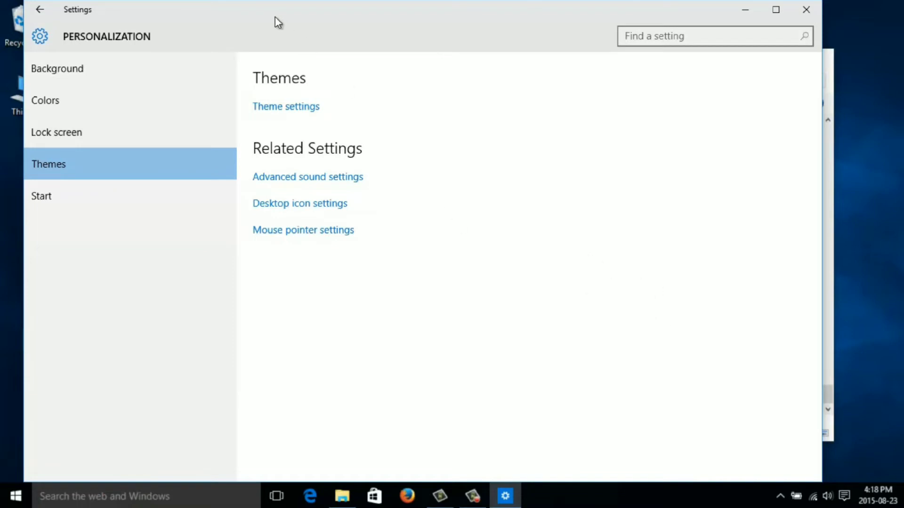
left_click_drag(300, 22, 387, 46)
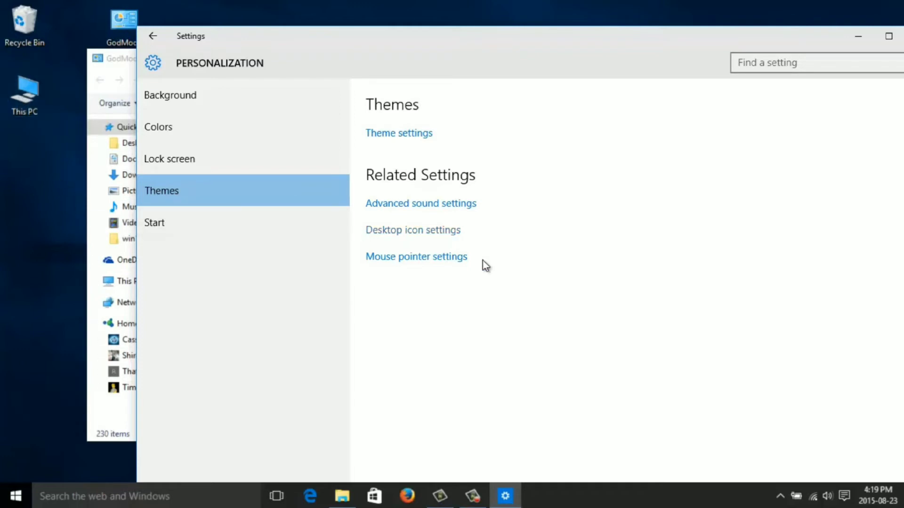
left_click(444, 233)
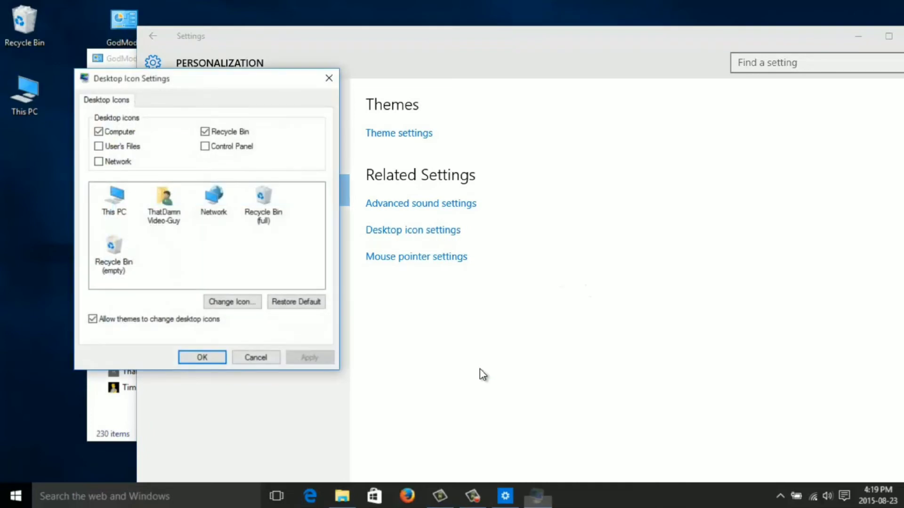
Step: Move the Desktop Icon Settings dialog clear of the desktop icons, select the This PC icon, and leave the dialog without applying changes
left_click_drag(162, 82, 275, 101)
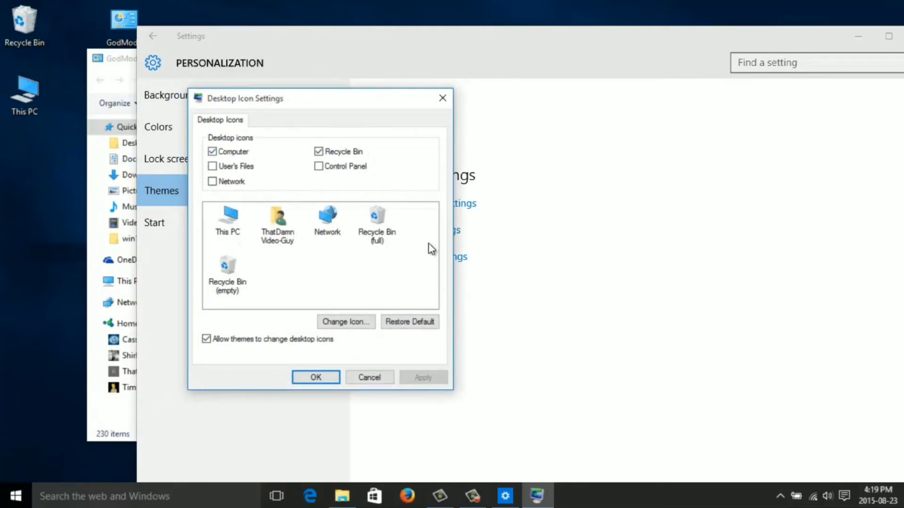
left_click(233, 219)
left_click(371, 379)
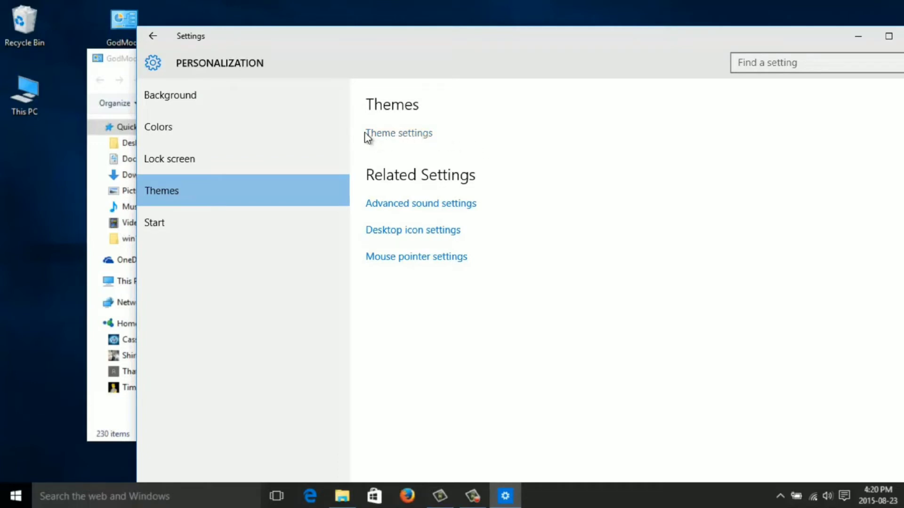
Step: View the available Windows themes in Theme settings, then close the Personalization, Settings and GodMode windows
left_click(399, 136)
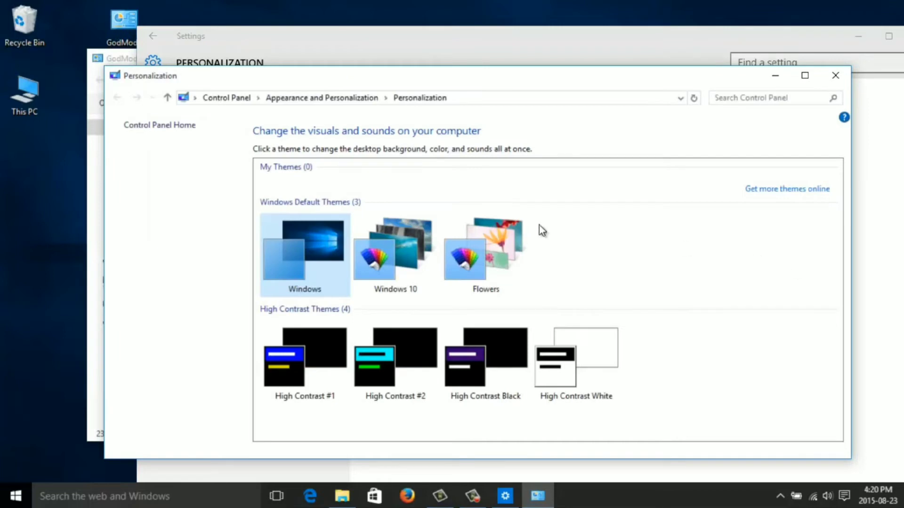
left_click(835, 75)
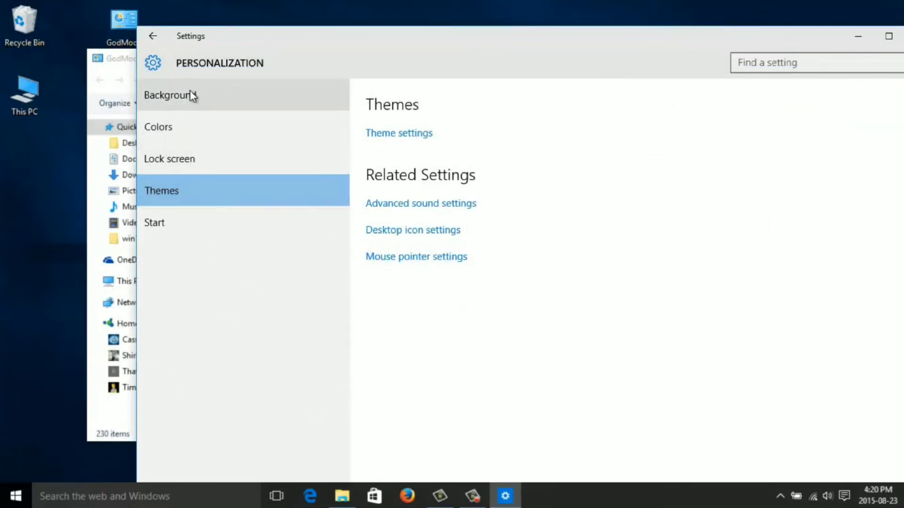
left_click(154, 35)
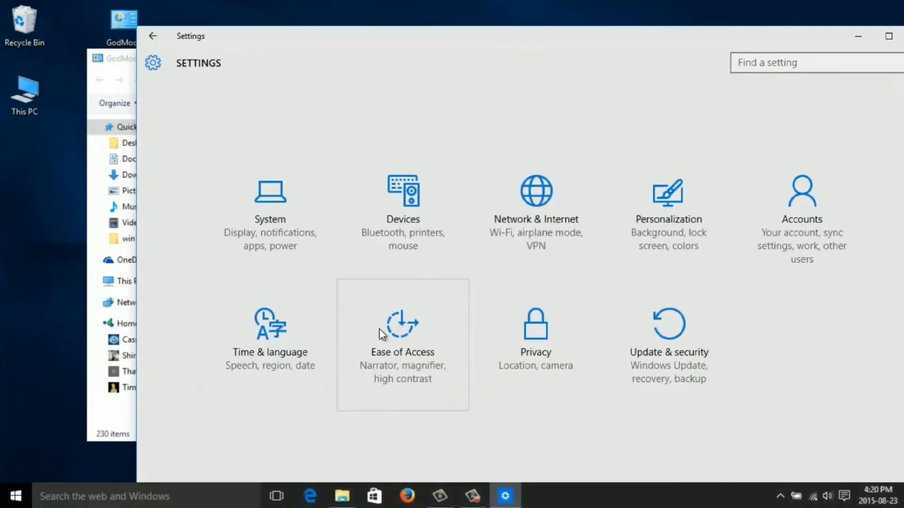
left_click(903, 36)
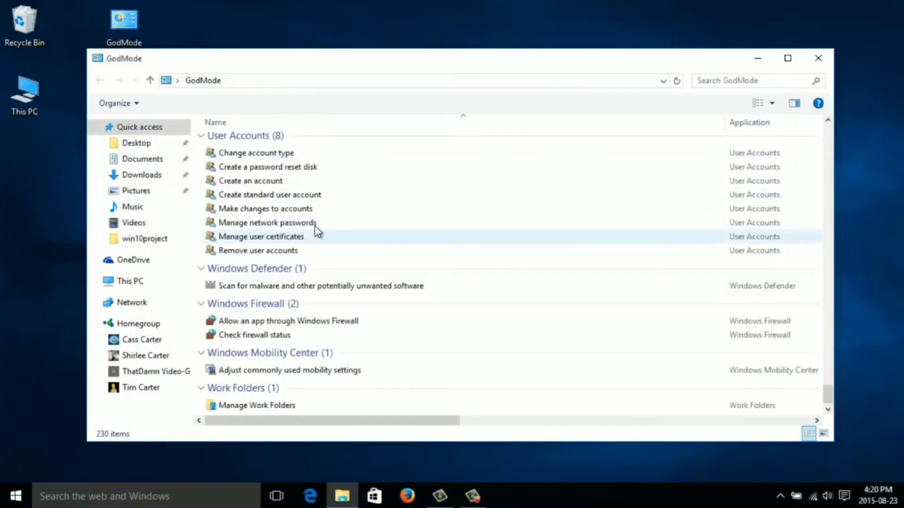
left_click(817, 60)
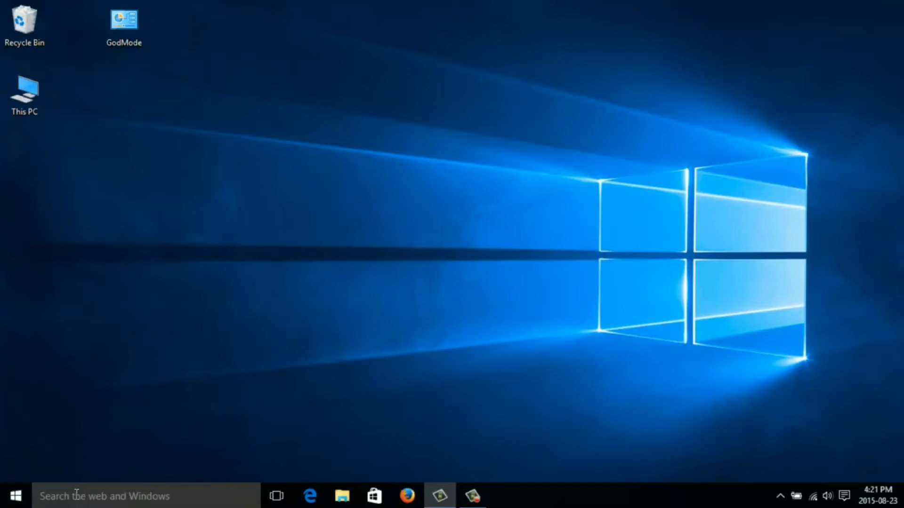
Step: Replace the search box on the taskbar with the search icon
right_click(47, 497)
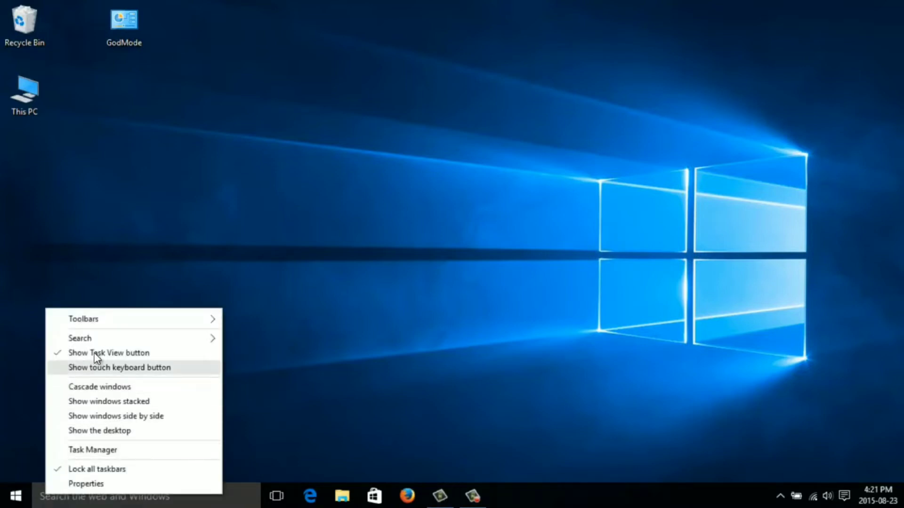
mouse_move(111, 336)
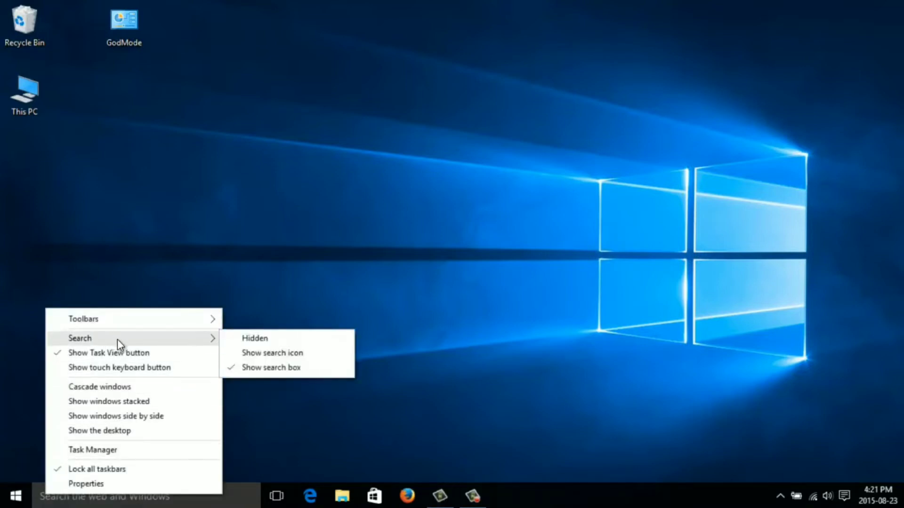
left_click(306, 360)
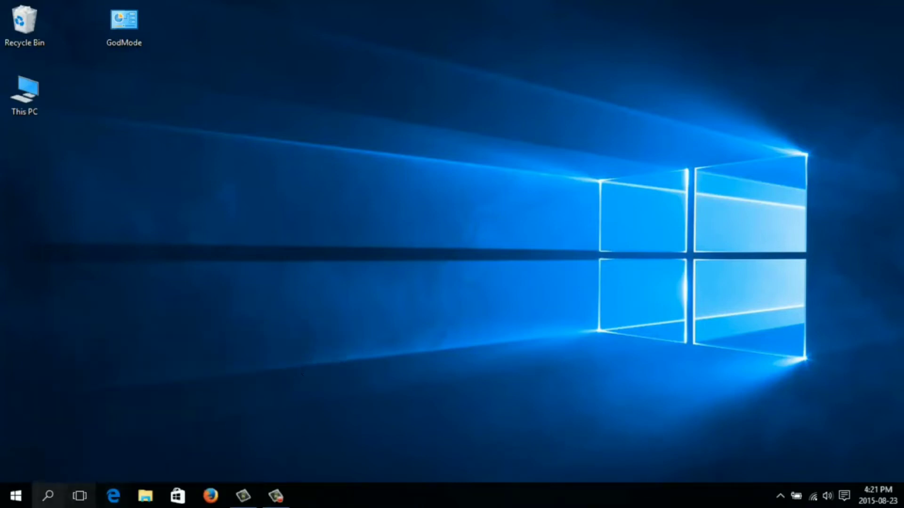
Step: Open the taskbar search, review its Cortana and web search settings, and close it
left_click(49, 496)
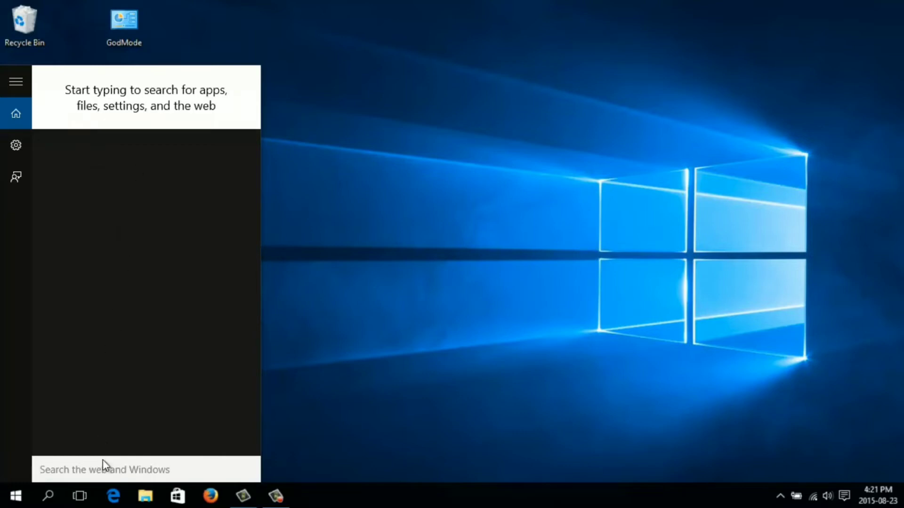
left_click(16, 146)
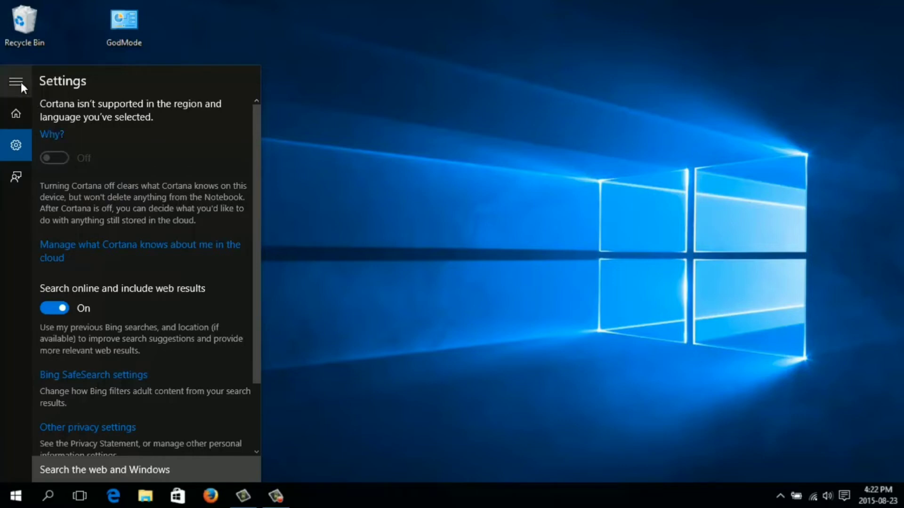
left_click(310, 122)
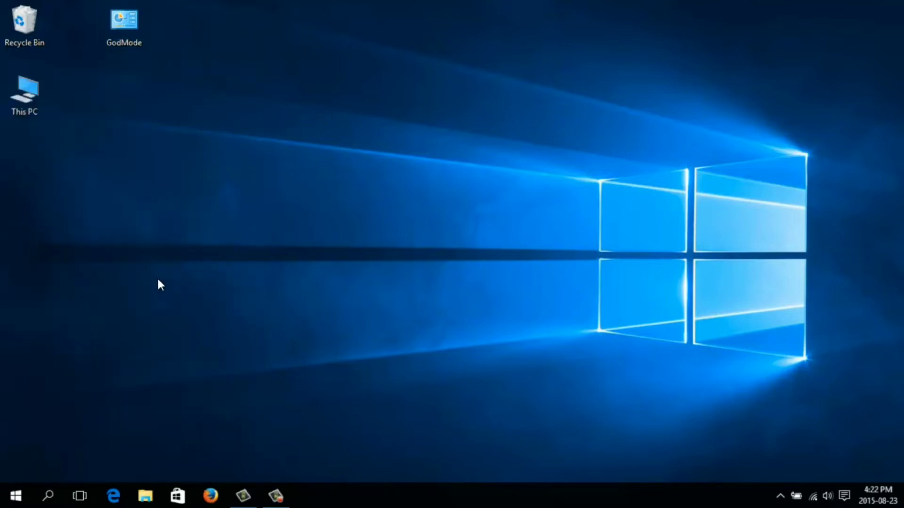
Step: Open the Region settings under Clock, Language, and Region in Control Panel and open the list of home locations
right_click(21, 499)
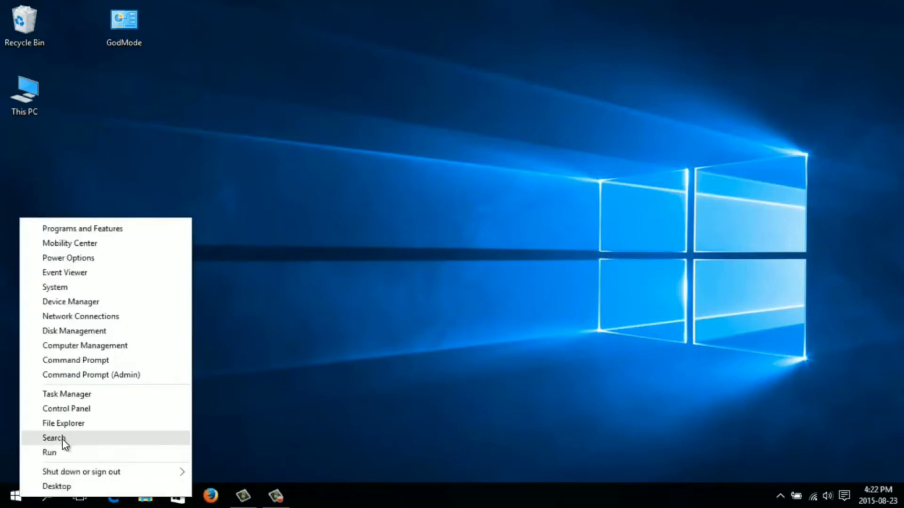
left_click(92, 410)
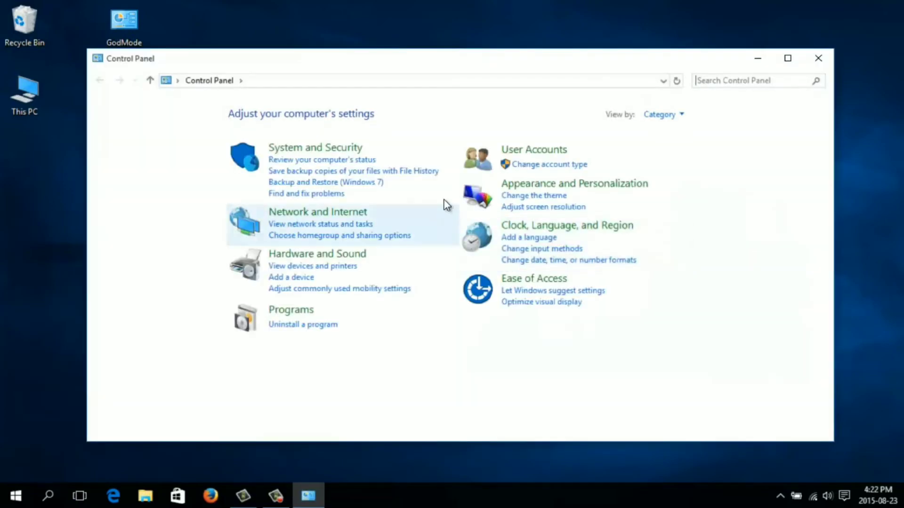
left_click(608, 228)
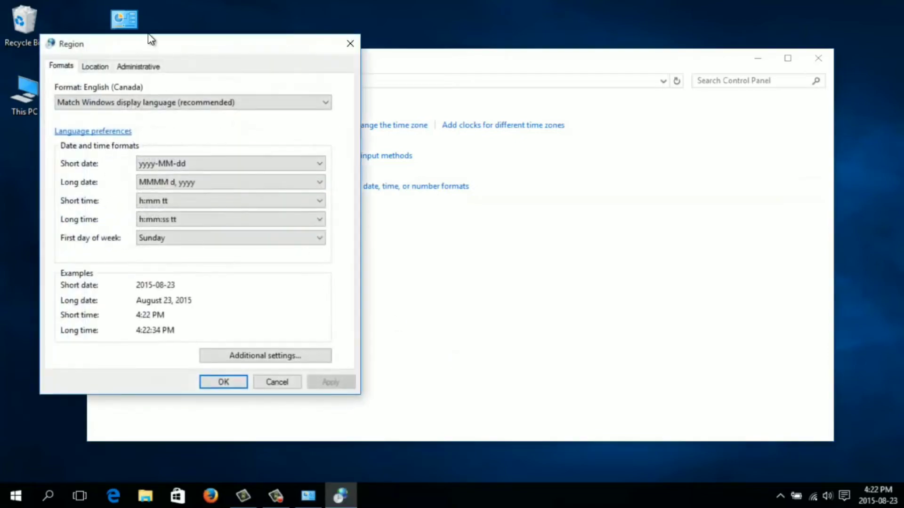
left_click_drag(150, 38, 282, 76)
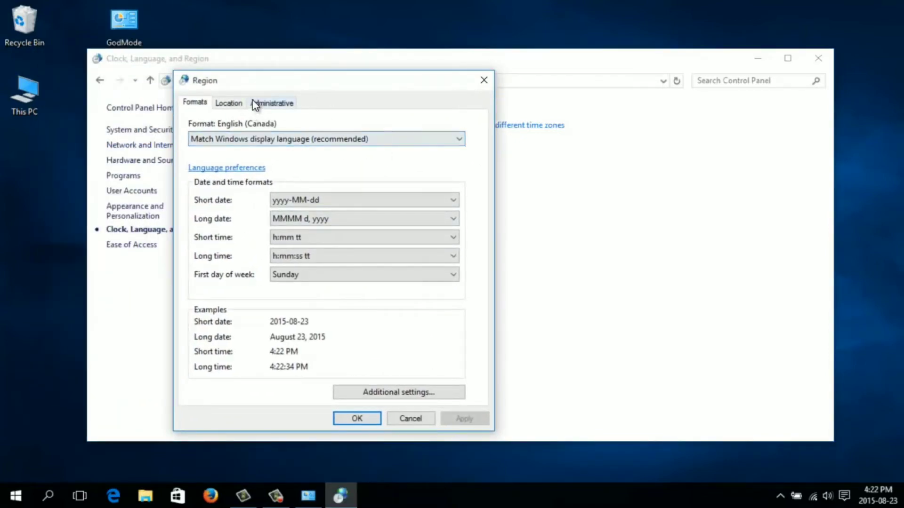
left_click(233, 104)
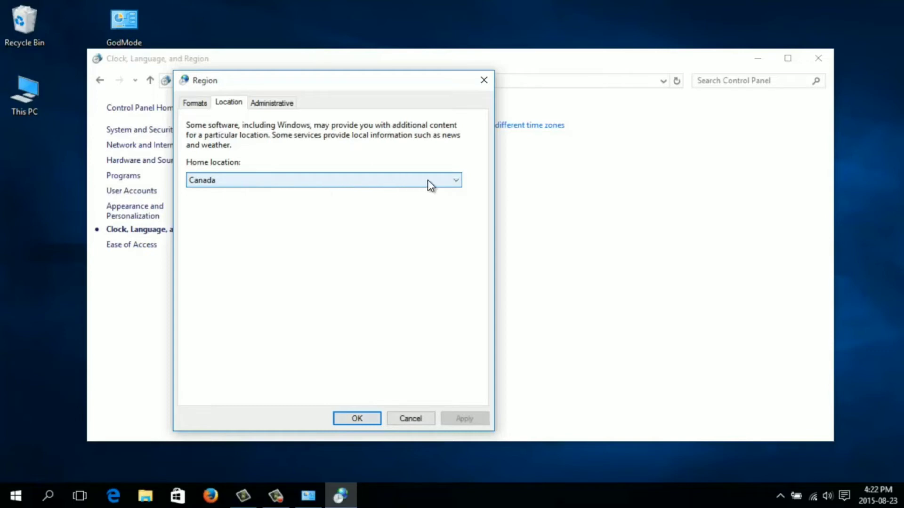
left_click(458, 181)
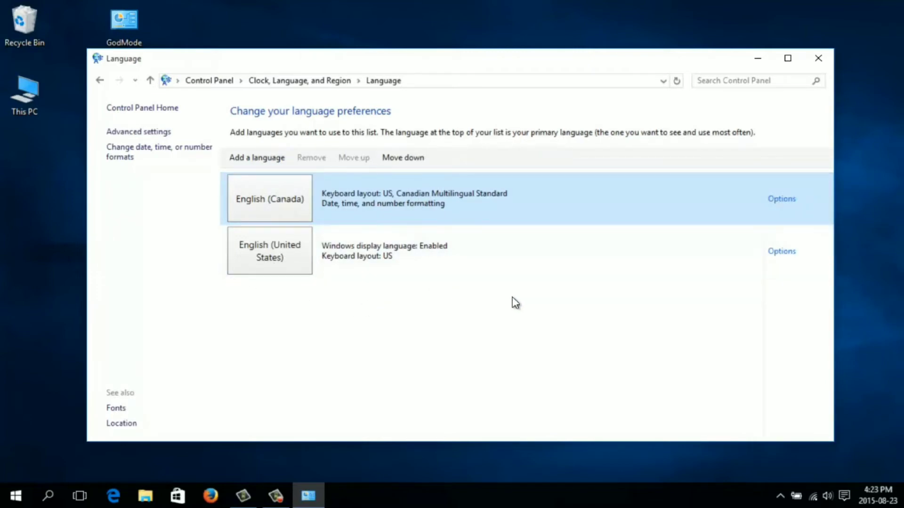
Step: Turn Cortana on in the search settings, close the Language window, and accept Cortana's introduction and privacy terms
left_click(48, 495)
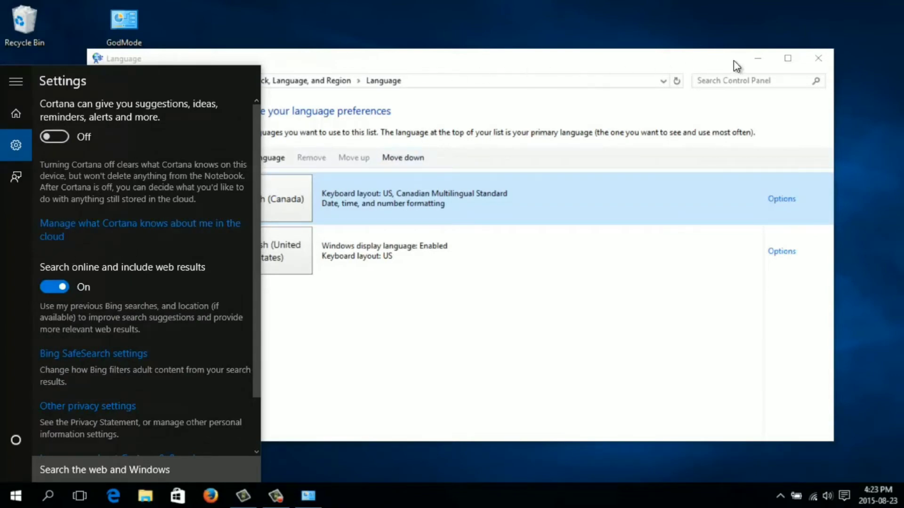
left_click(818, 58)
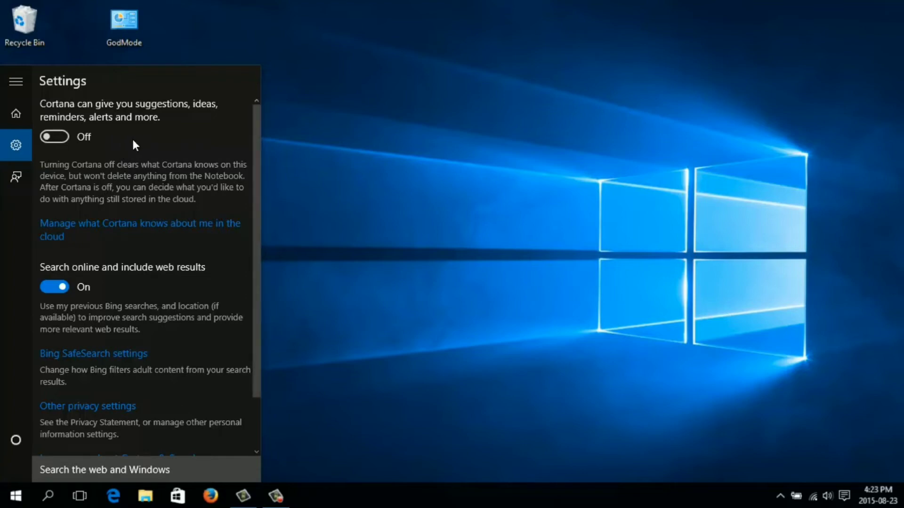
left_click(54, 136)
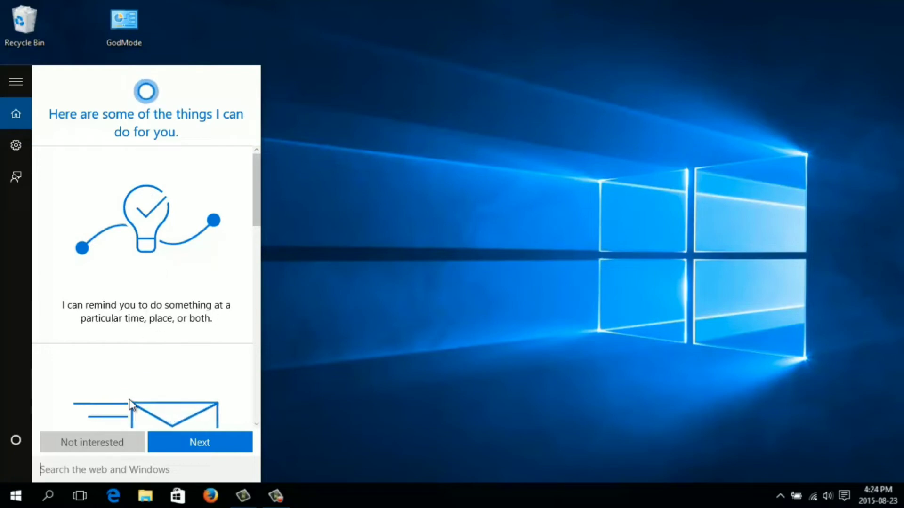
left_click(185, 443)
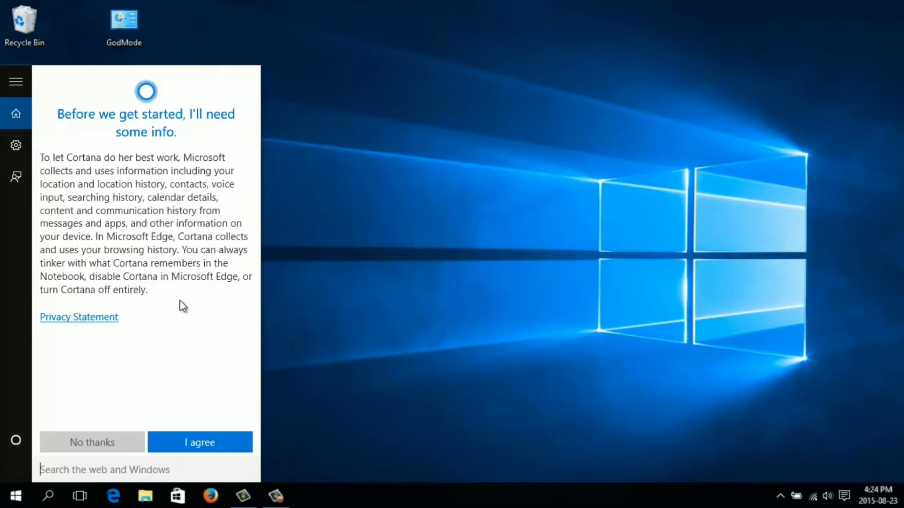
left_click(196, 445)
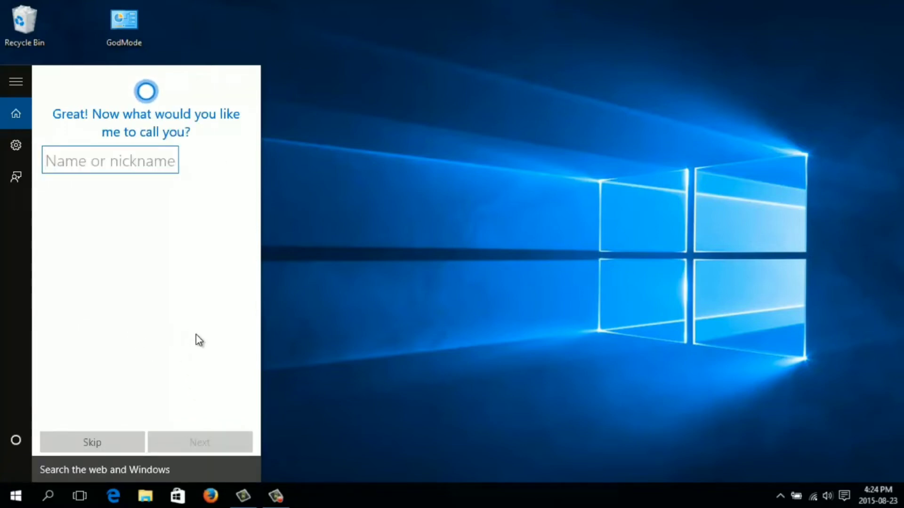
Step: Have Cortana use the nickname "Video Guy" and accept the suggested starter interests
type("V")
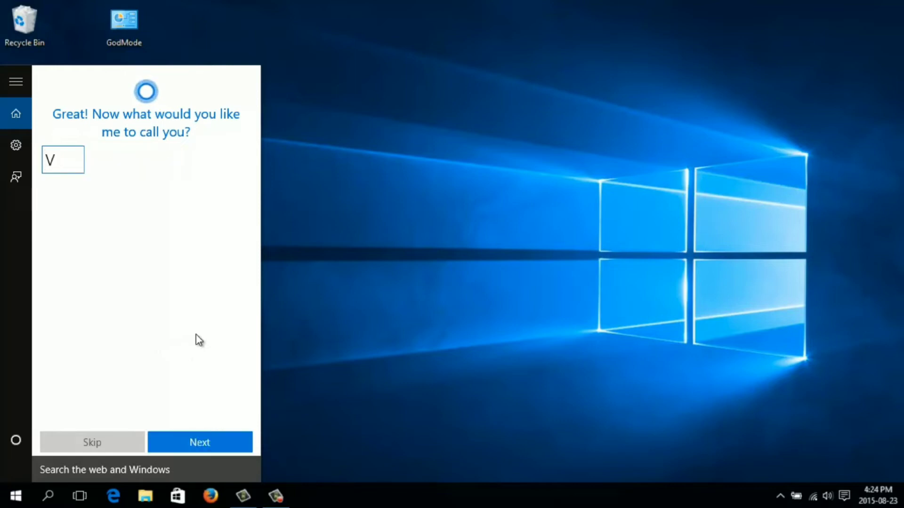
type("ideo G")
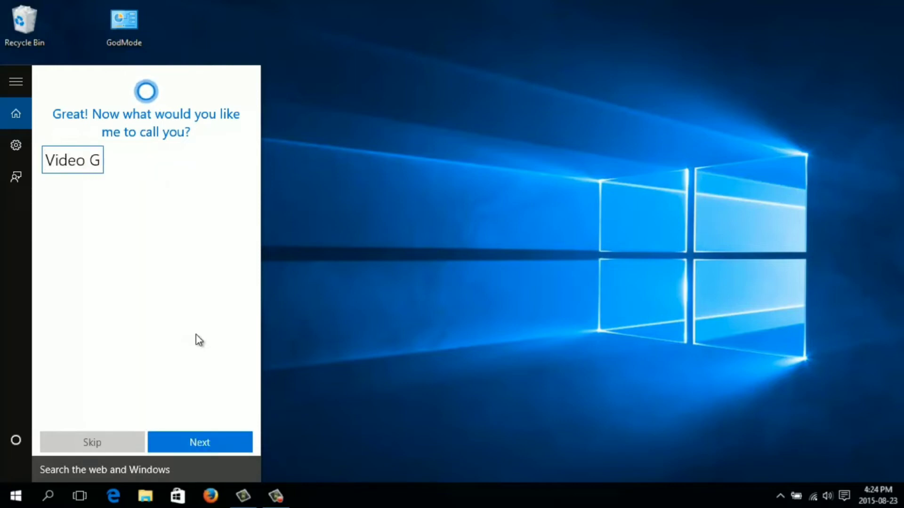
type("uy")
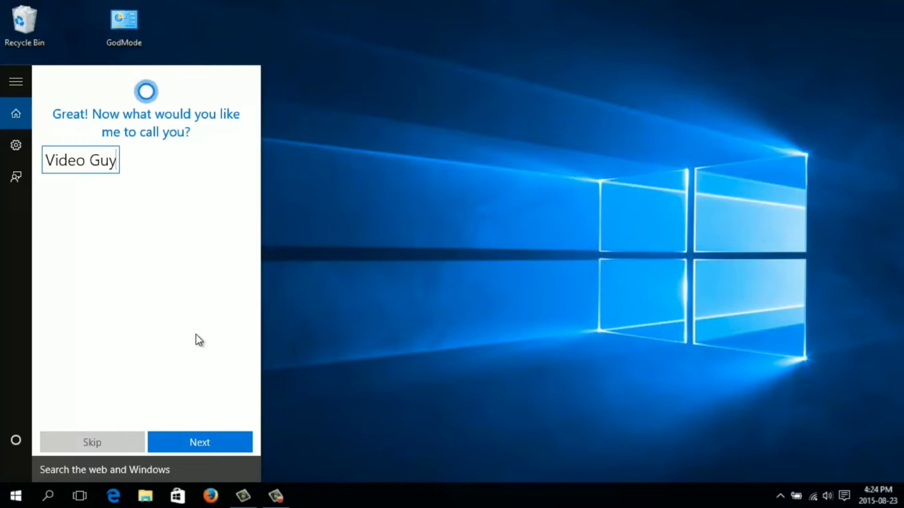
left_click(201, 440)
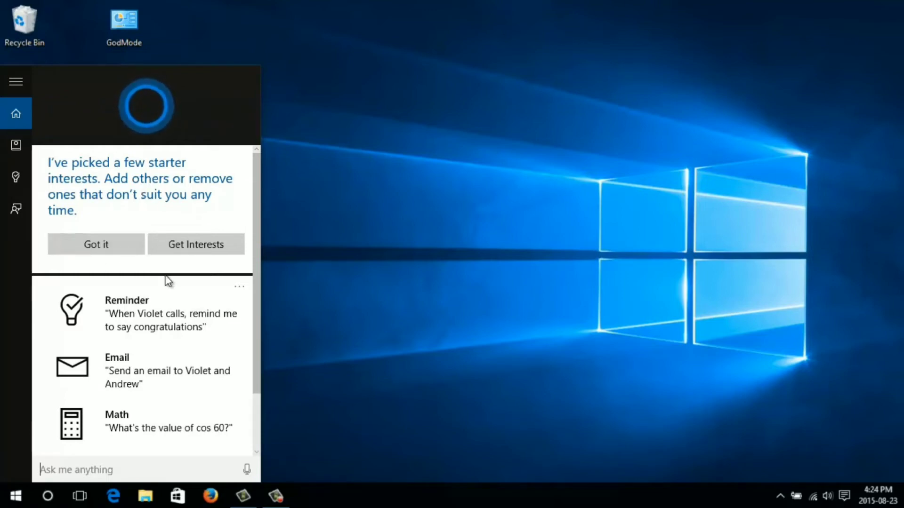
left_click(109, 250)
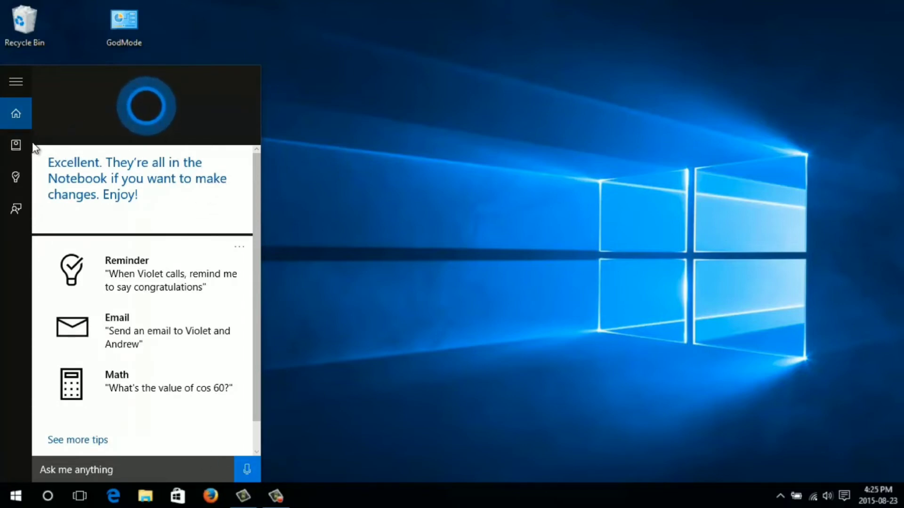
Step: Open Cortana's Notebook and complete the microphone setup for voice input
left_click(19, 145)
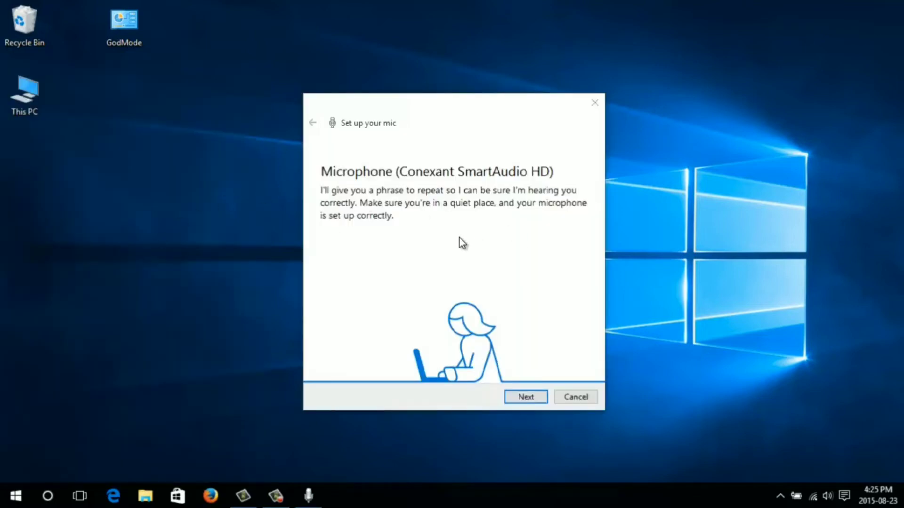
left_click(525, 396)
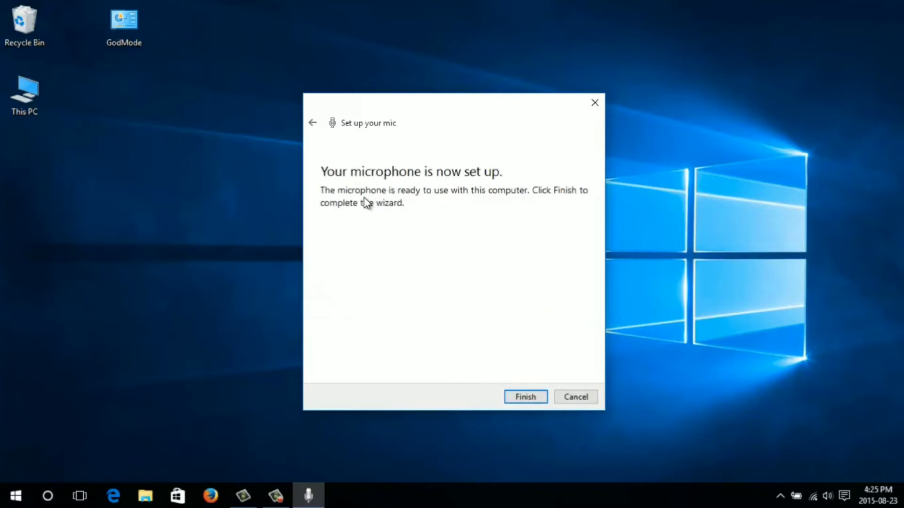
left_click(511, 392)
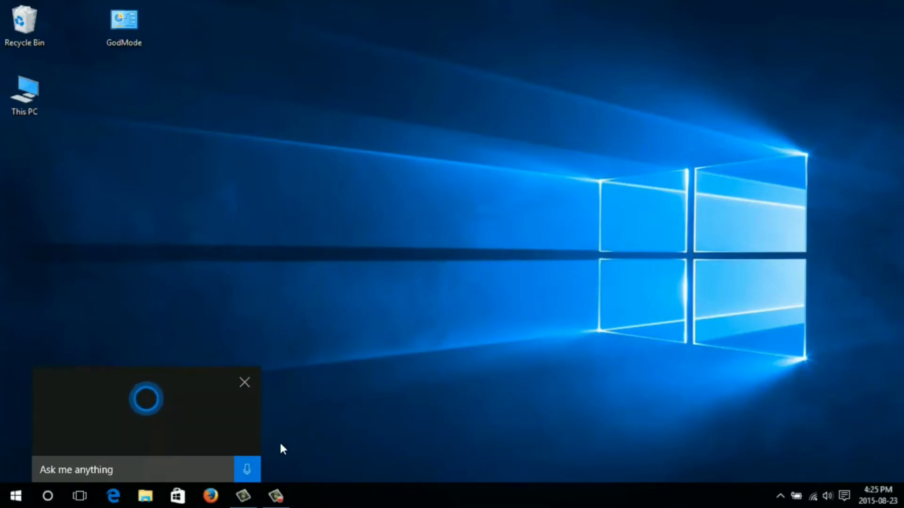
Step: Ask Cortana by voice "What is the temperature?", then close the search results and dismiss the listening prompt
left_click(245, 383)
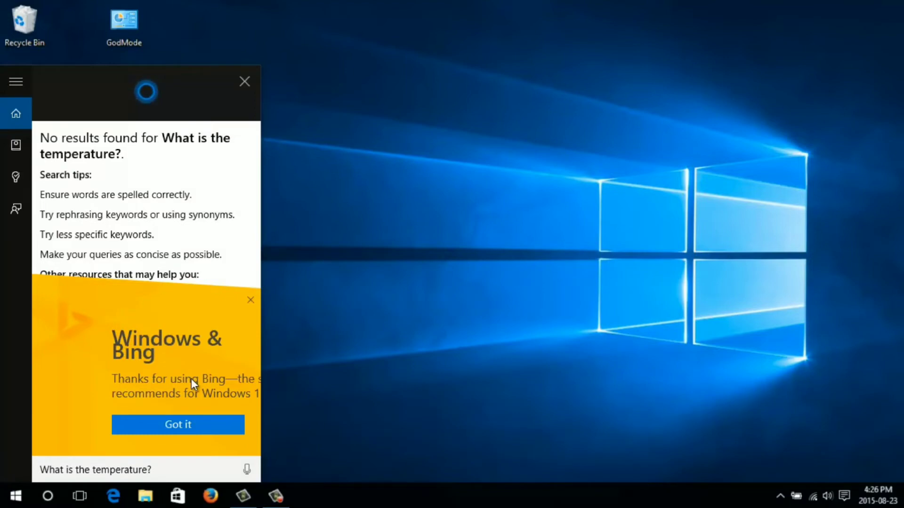
left_click(246, 82)
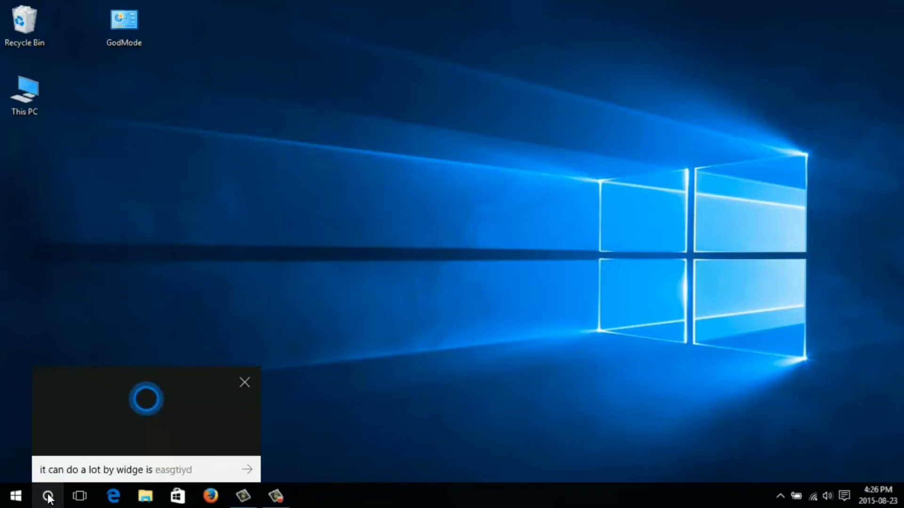
left_click(249, 385)
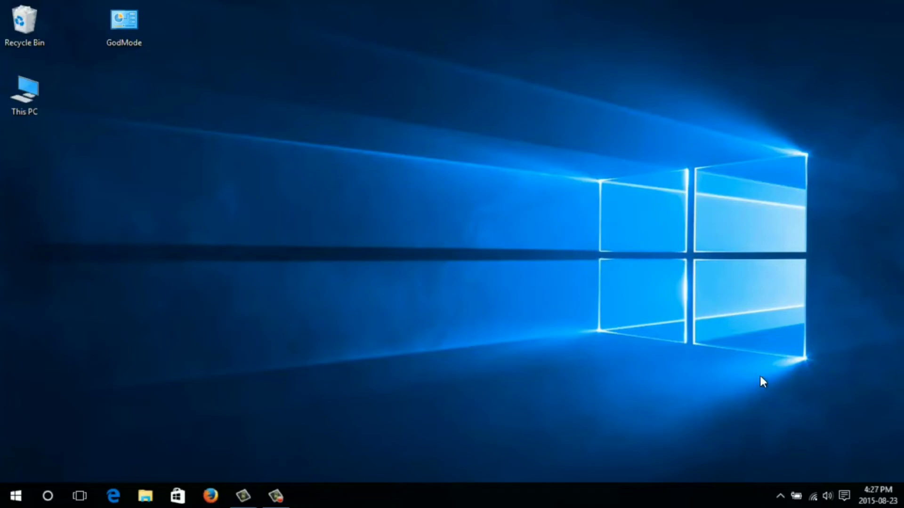
Step: Start Disk Cleanup from the Windows8_OS (C:) drive's properties and extend its scan to system files
double_click(26, 93)
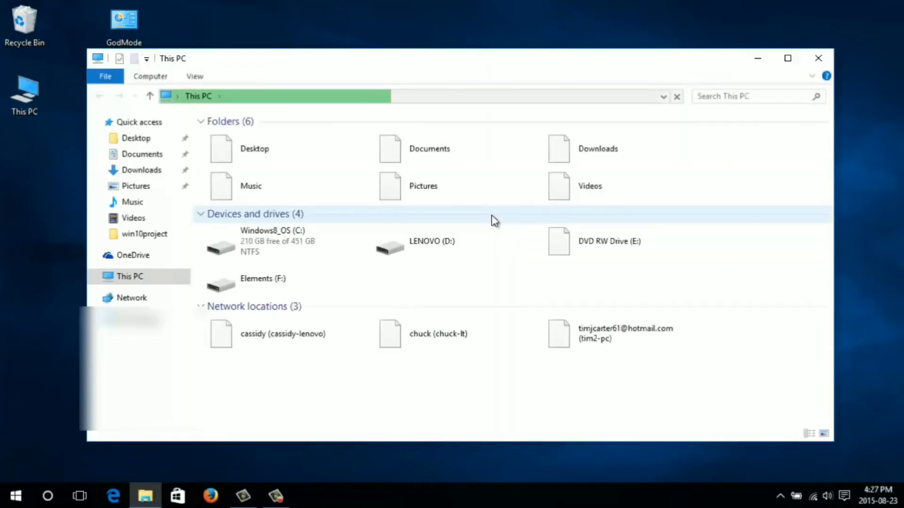
right_click(278, 239)
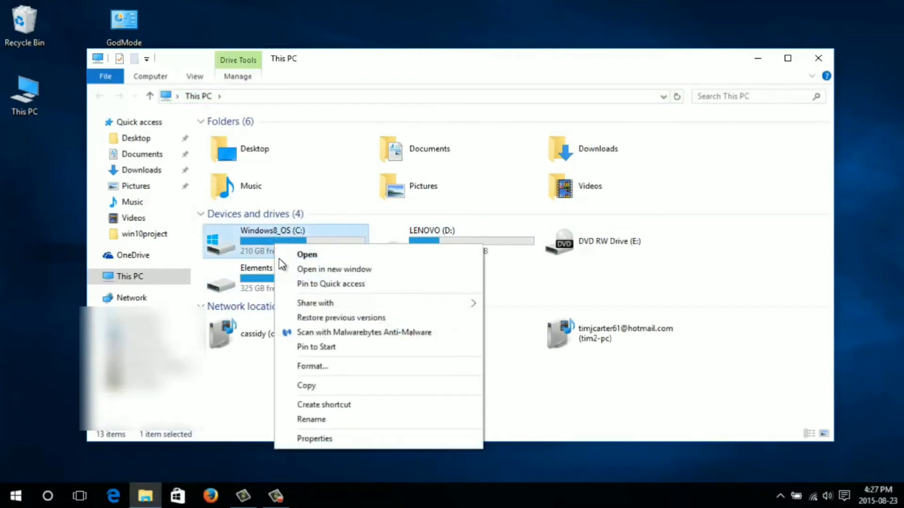
left_click(320, 439)
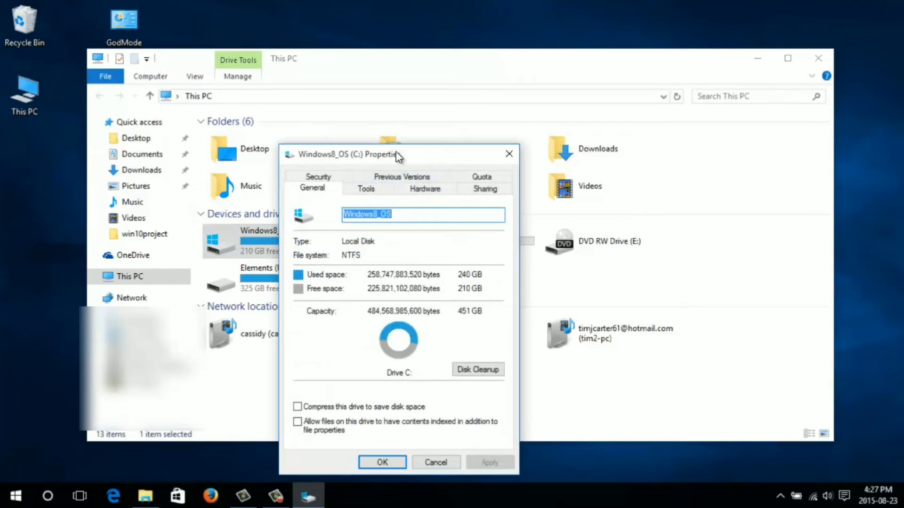
left_click_drag(394, 145, 377, 78)
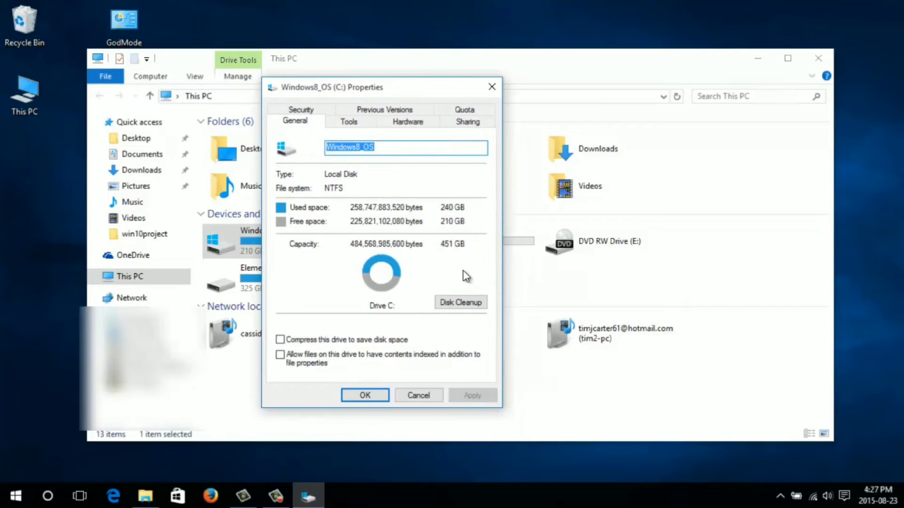
left_click(468, 303)
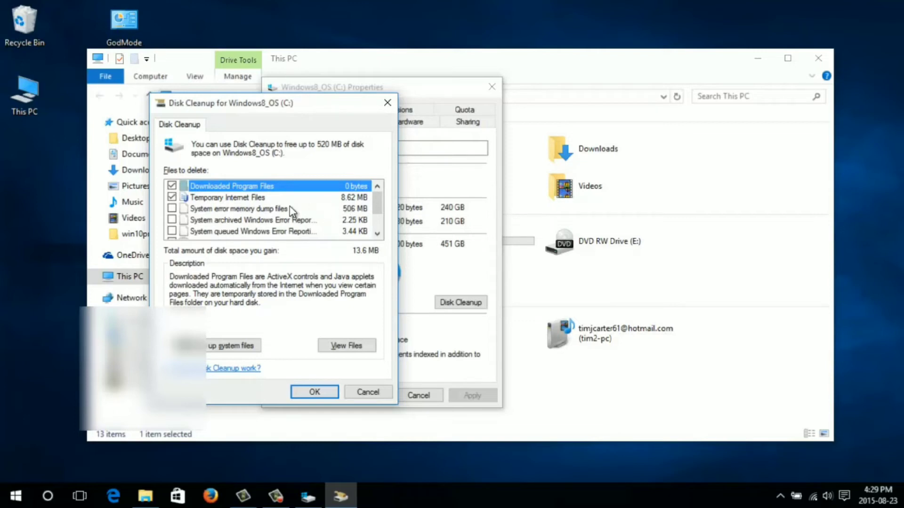
left_click(225, 349)
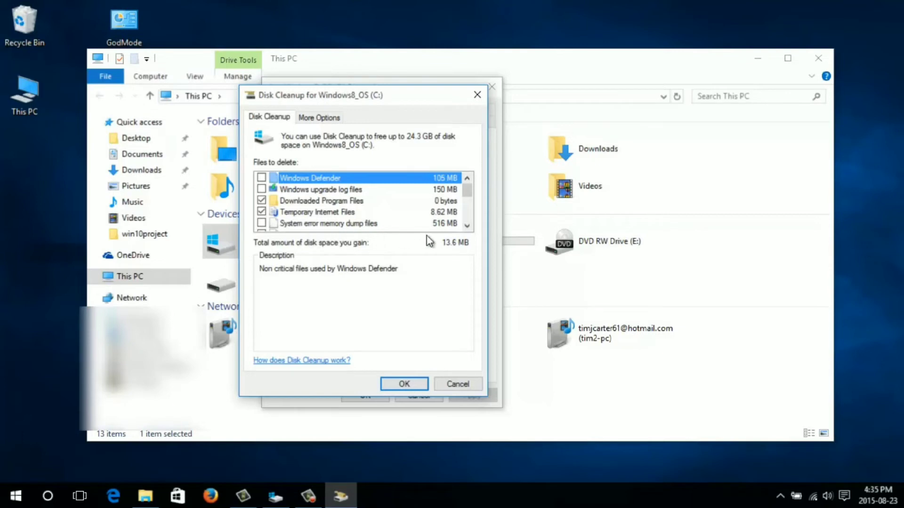
Step: Review the categories of files Disk Cleanup can delete, including previous Windows installations, and close it and the drive properties without cleaning
left_click(468, 226)
left_click(468, 226)
left_click(468, 226)
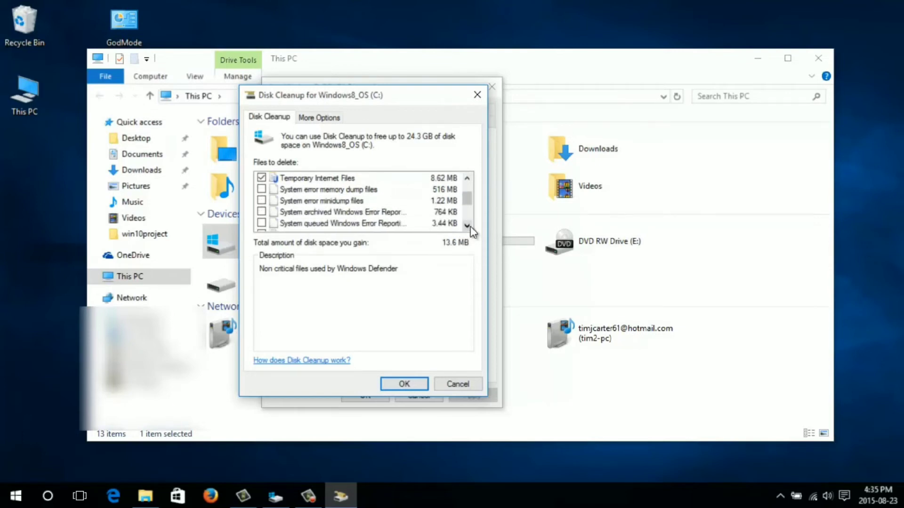
left_click(468, 226)
left_click(467, 226)
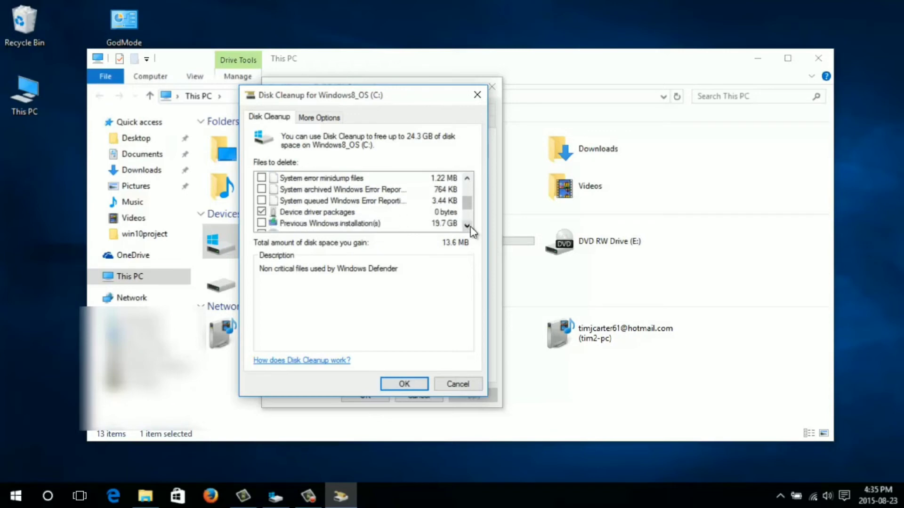
left_click(468, 225)
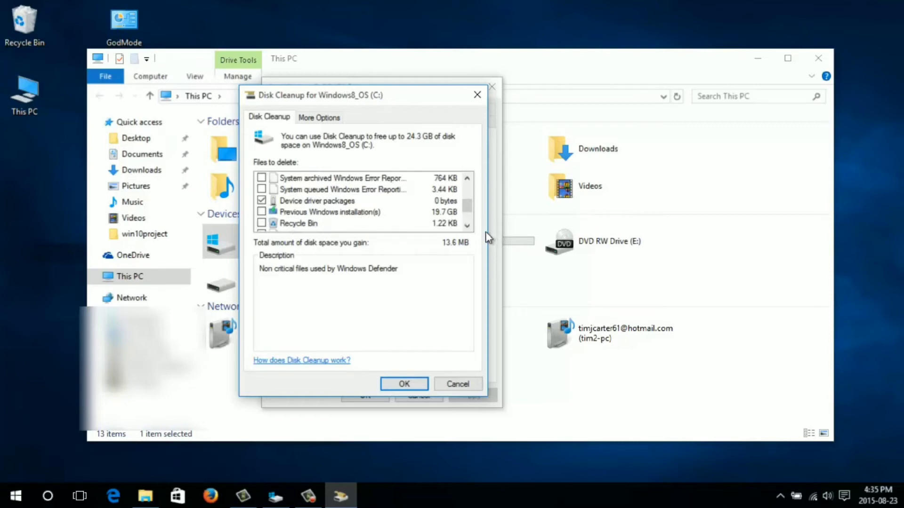
left_click(467, 225)
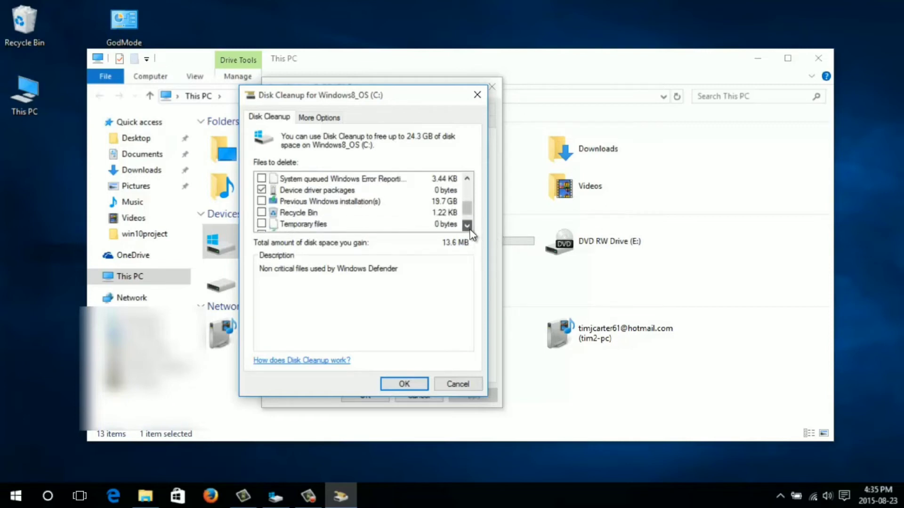
left_click(467, 226)
left_click(467, 225)
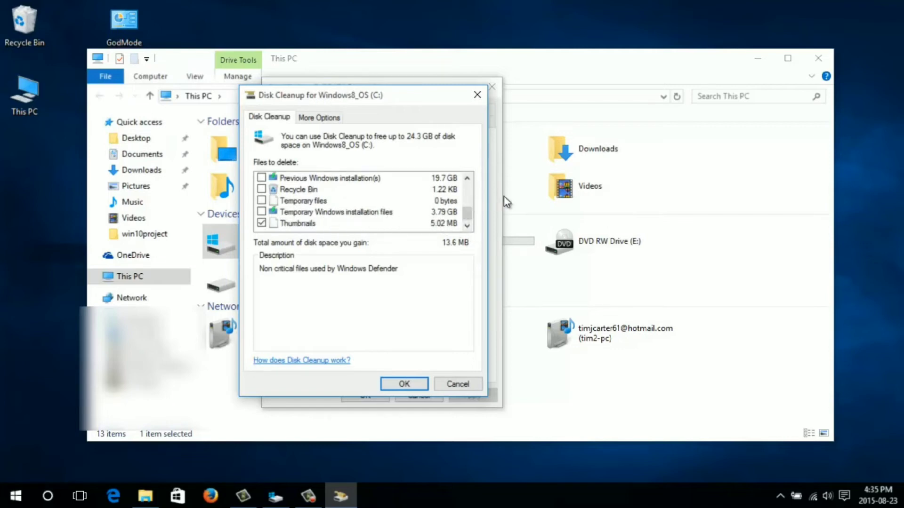
left_click(468, 178)
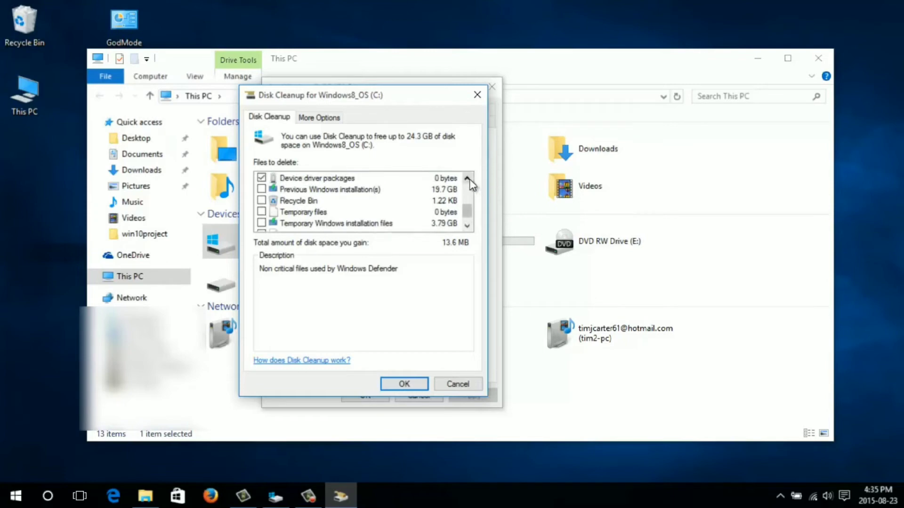
left_click(469, 179)
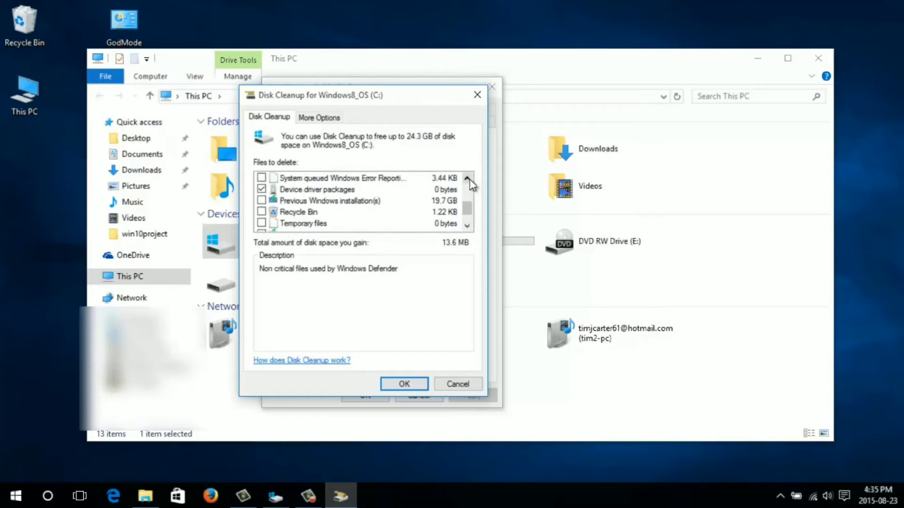
scroll(303, 212, "down", 1)
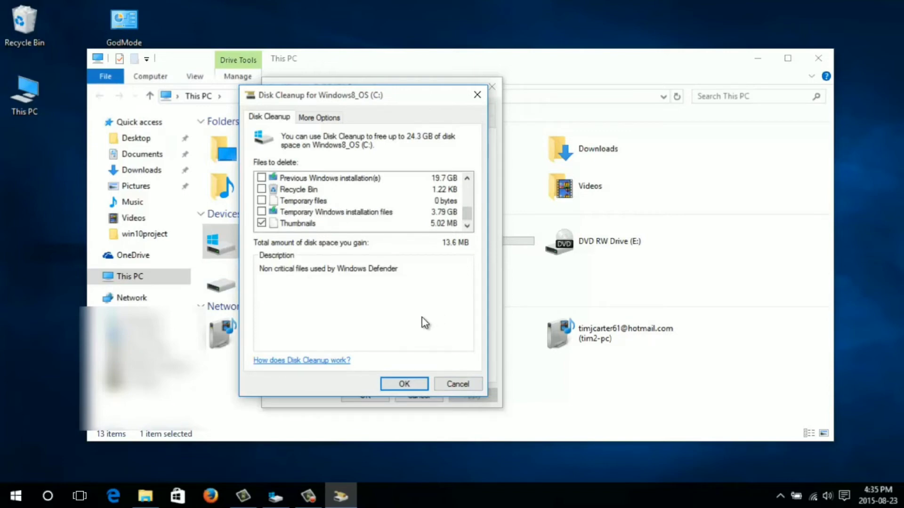
left_click(454, 383)
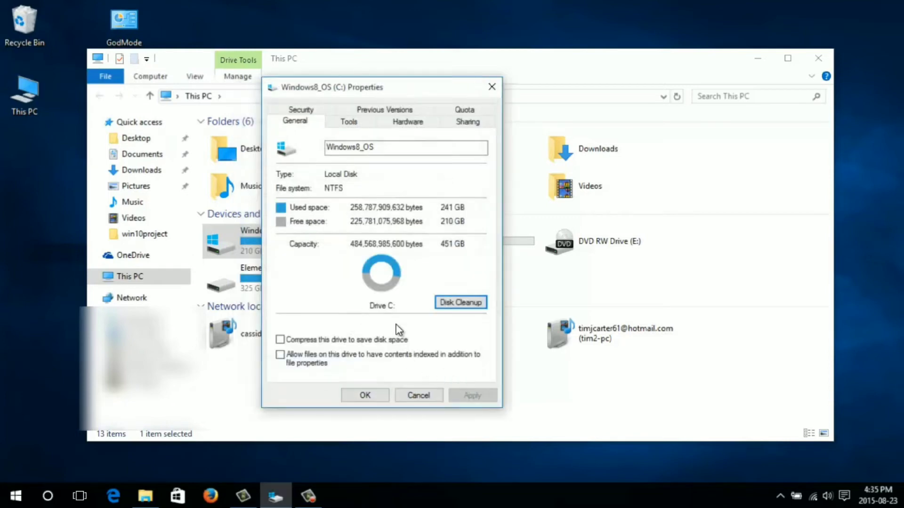
left_click(418, 395)
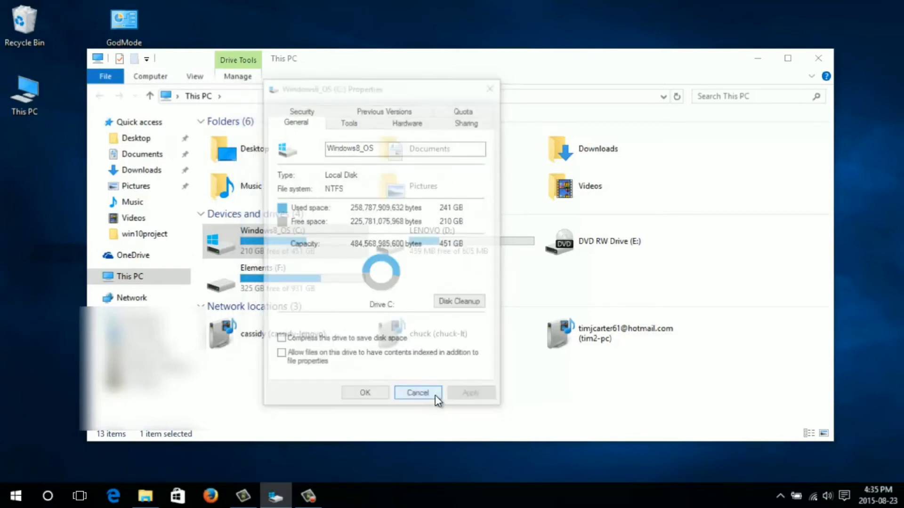
Step: Open the Windows8_OS (C:) drive and locate the Windows.old folder
double_click(261, 233)
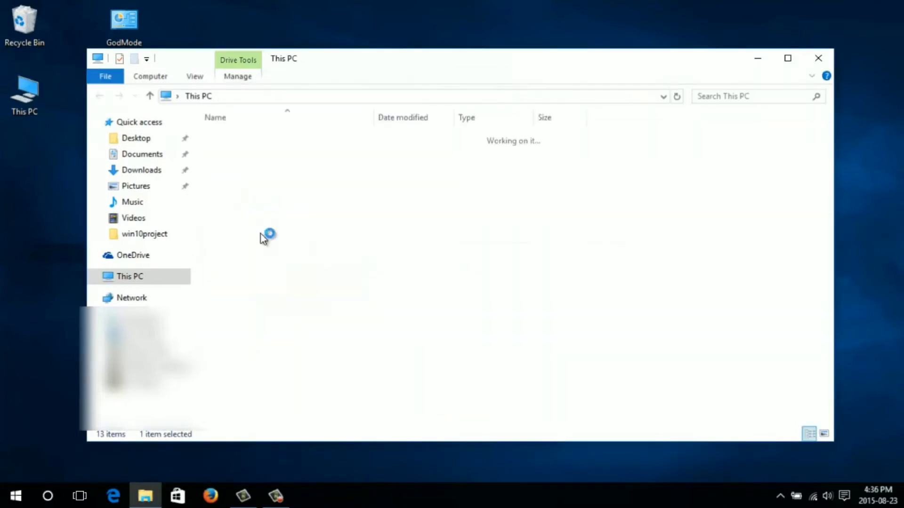
scroll(328, 330, "down", 1)
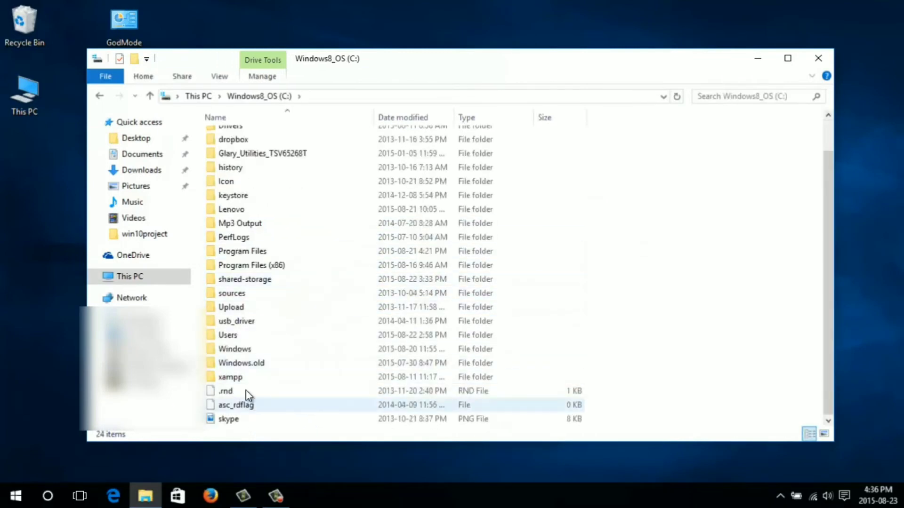
left_click(279, 367)
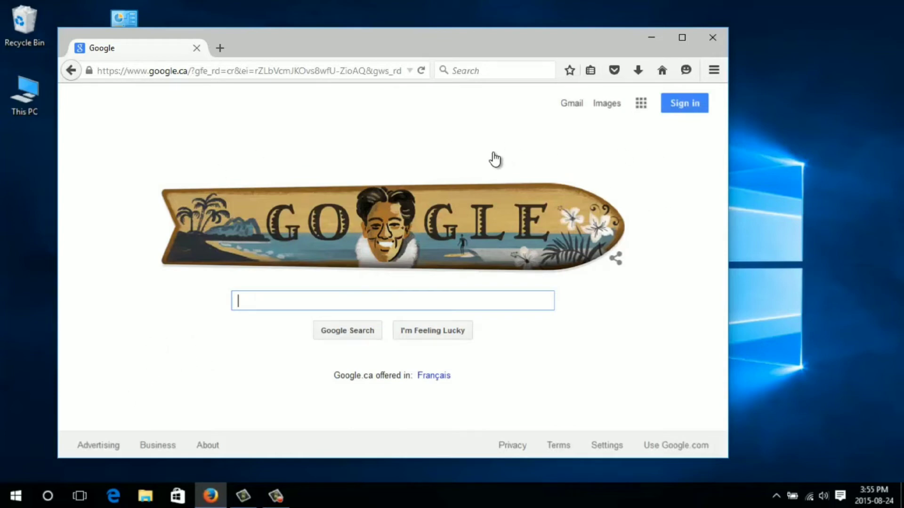
Step: Create a second virtual desktop, switch to it and open Edge there
left_click(80, 496)
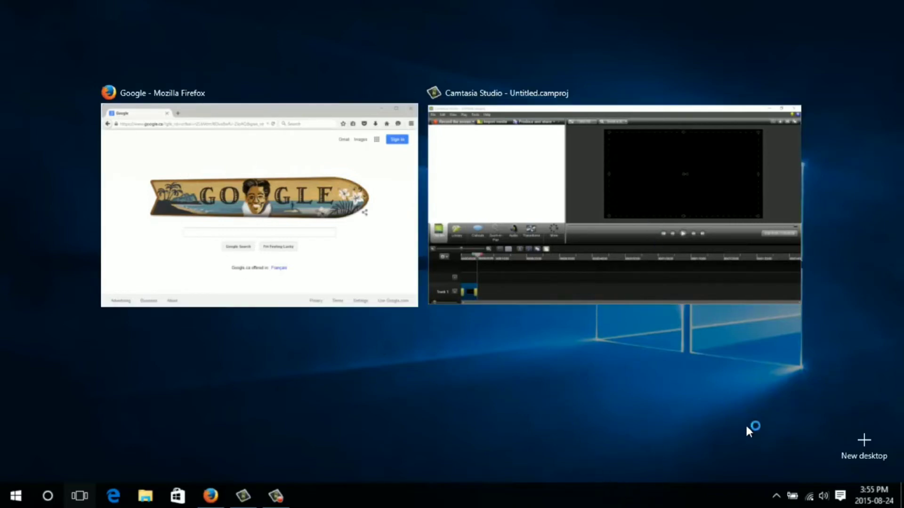
left_click(864, 443)
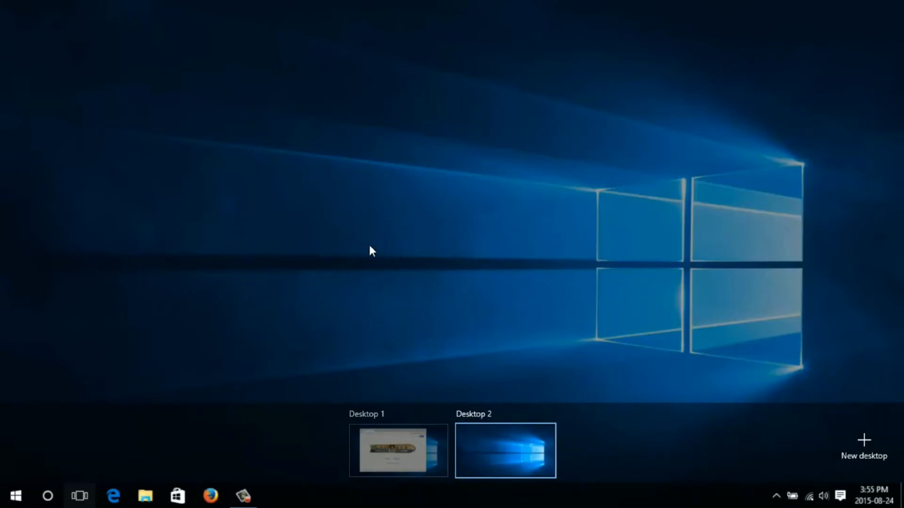
left_click(210, 301)
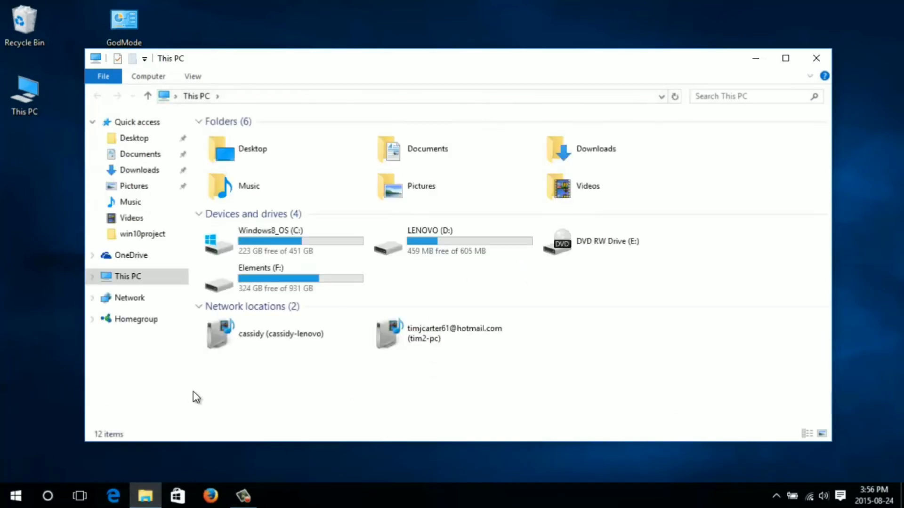
left_click(16, 496)
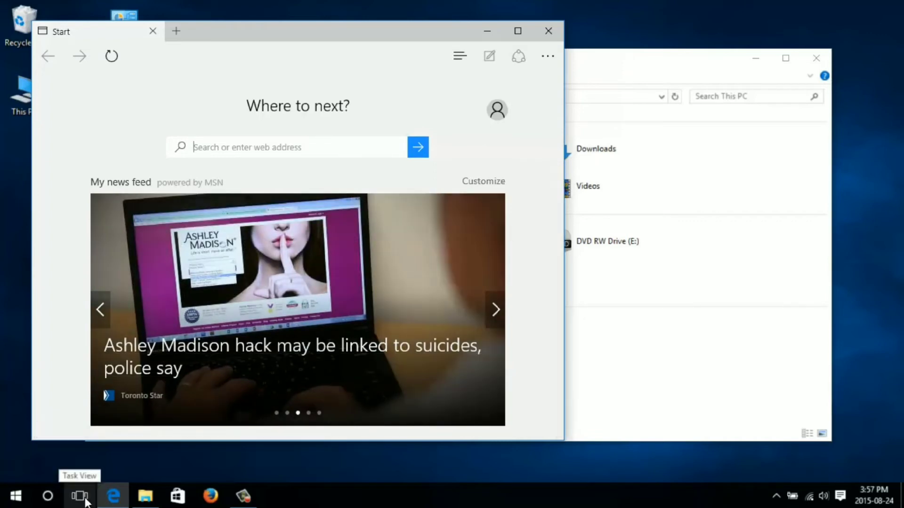
Step: Move the Firefox window from Desktop 1 to Desktop 2 and bring it to the front there
left_click(80, 496)
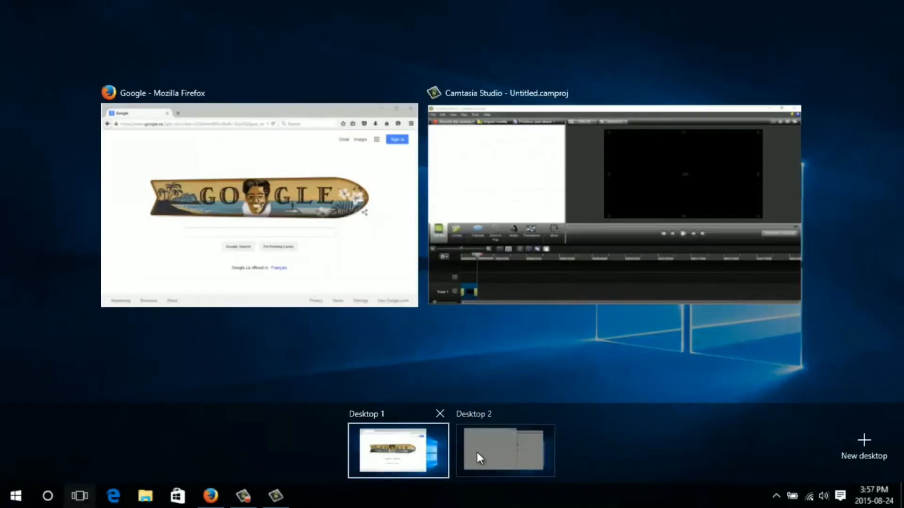
left_click(518, 456)
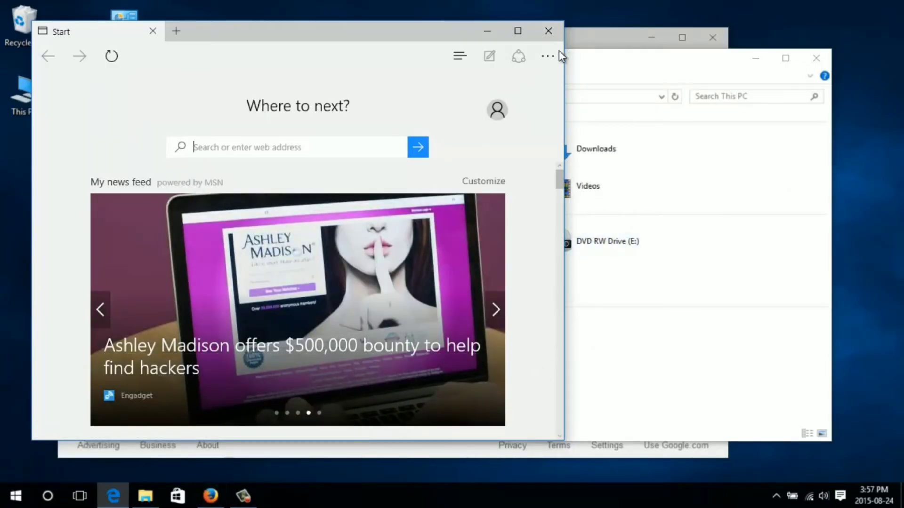
left_click(608, 38)
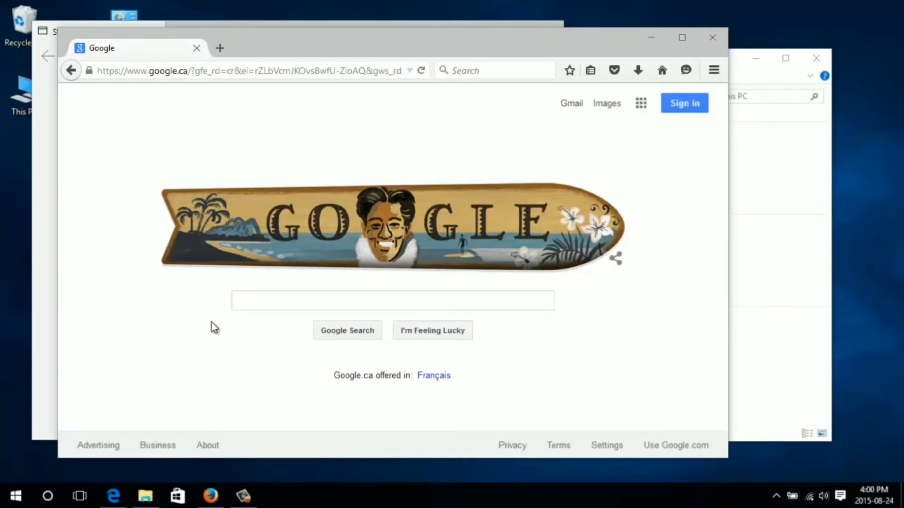
Step: Open the Store and browse the picks, top free apps and featured titles on its home page
left_click(178, 497)
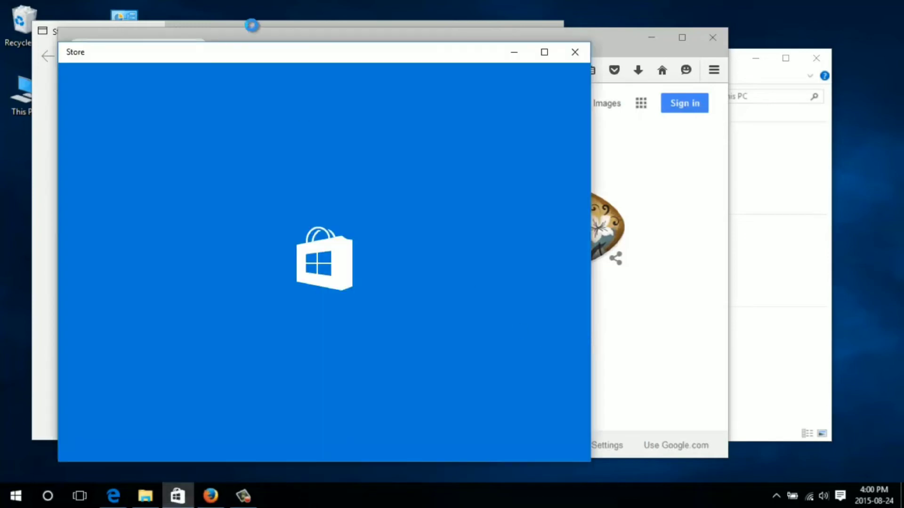
left_click_drag(268, 57, 275, 46)
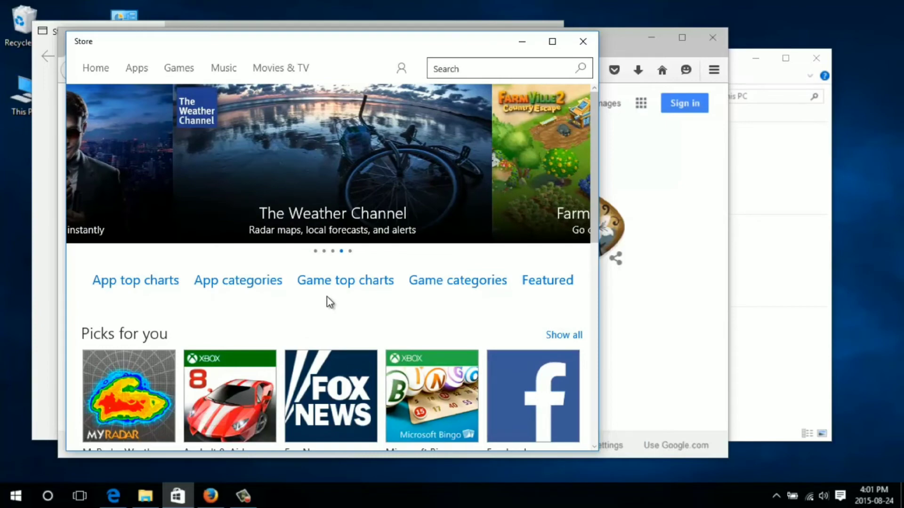
scroll(328, 301, "down", 3)
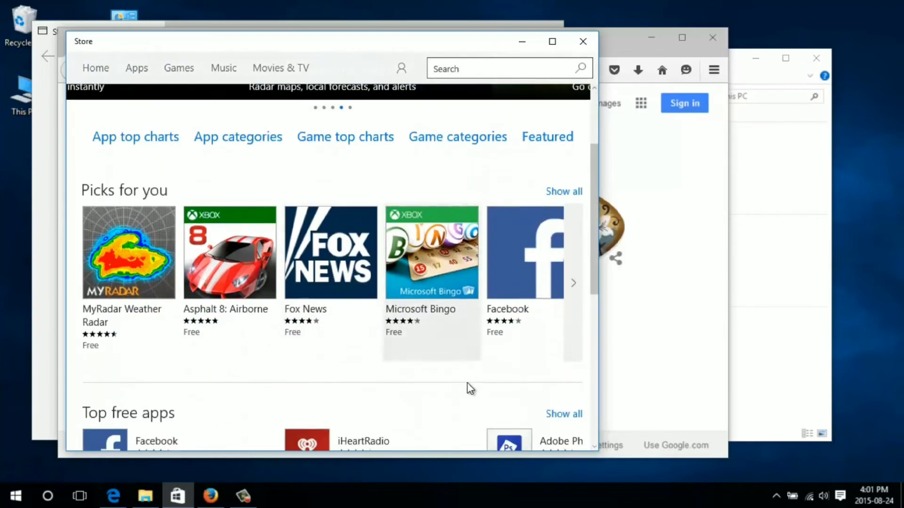
scroll(466, 382, "down", 3)
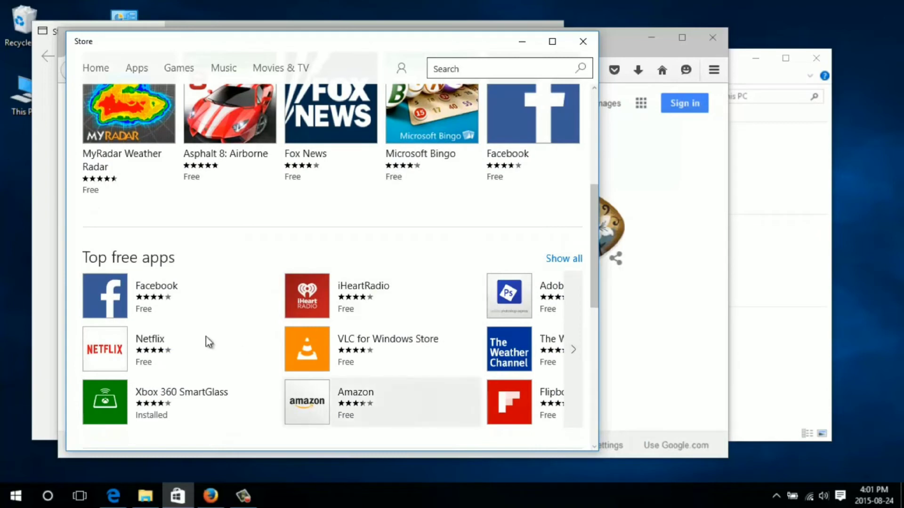
scroll(233, 303, "down", 1)
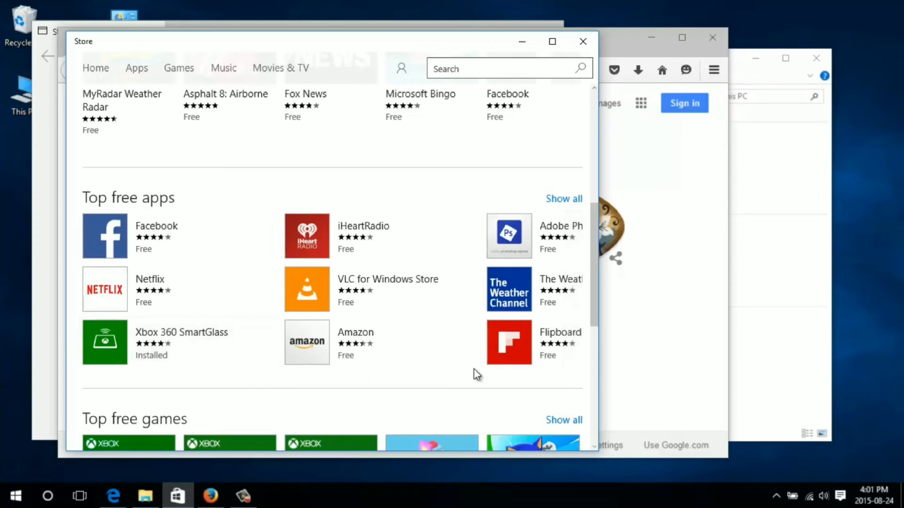
scroll(423, 336, "up", 6)
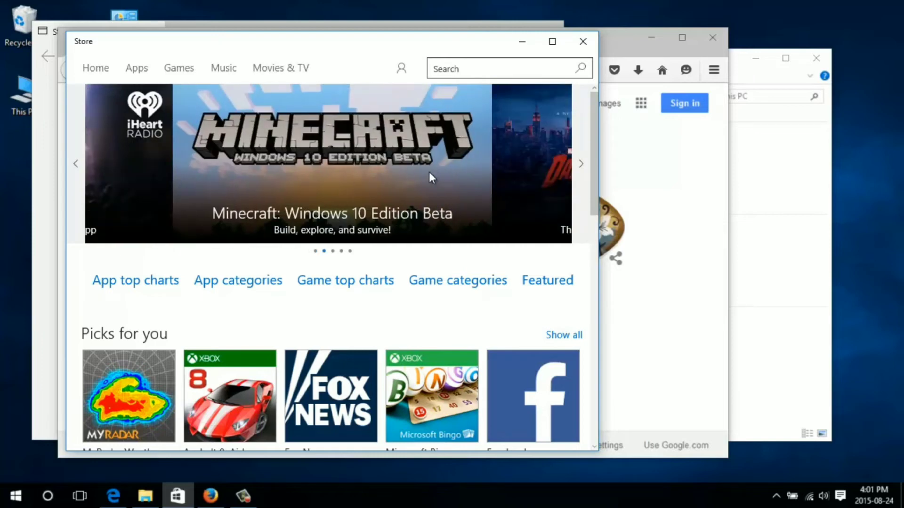
Step: Open Netflix from the Store's top free apps and start installing it
scroll(431, 178, "down", 6)
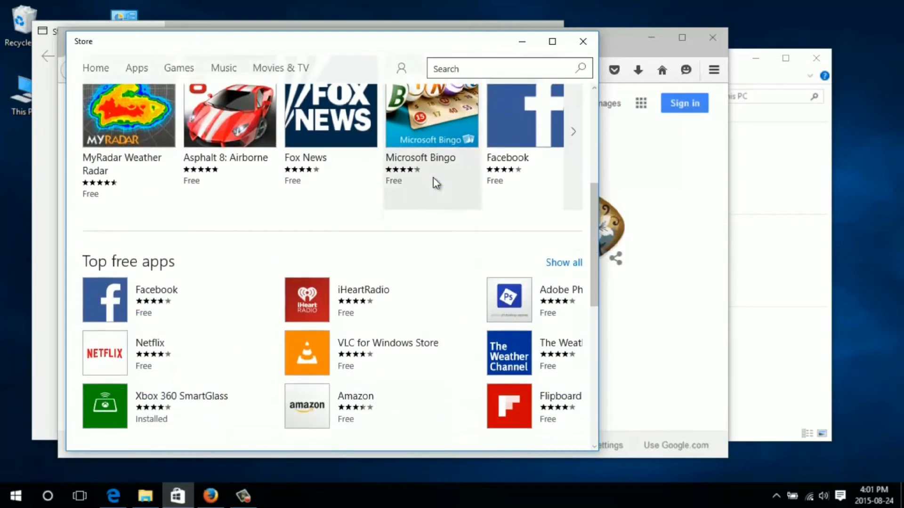
left_click(107, 341)
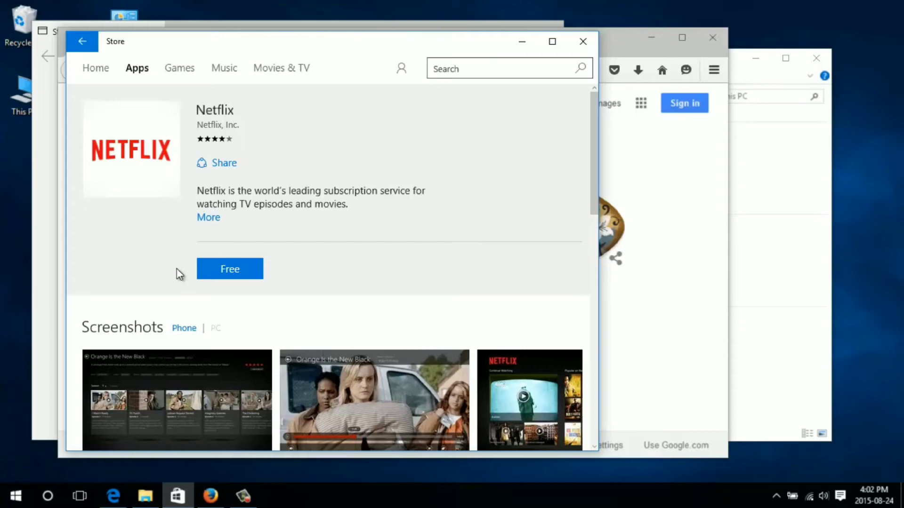
left_click(205, 272)
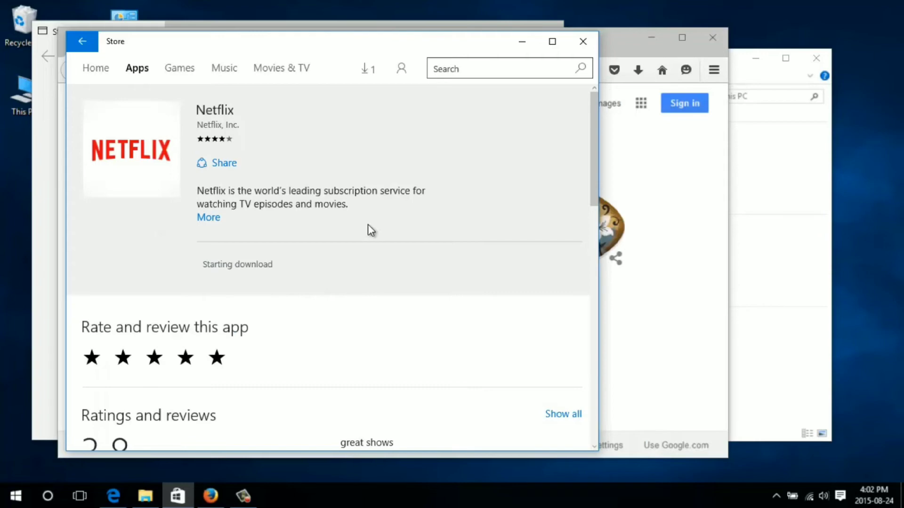
Step: Look through the ratings, reviews and related apps on the Netflix Store page while the app downloads
scroll(395, 243, "down", 3)
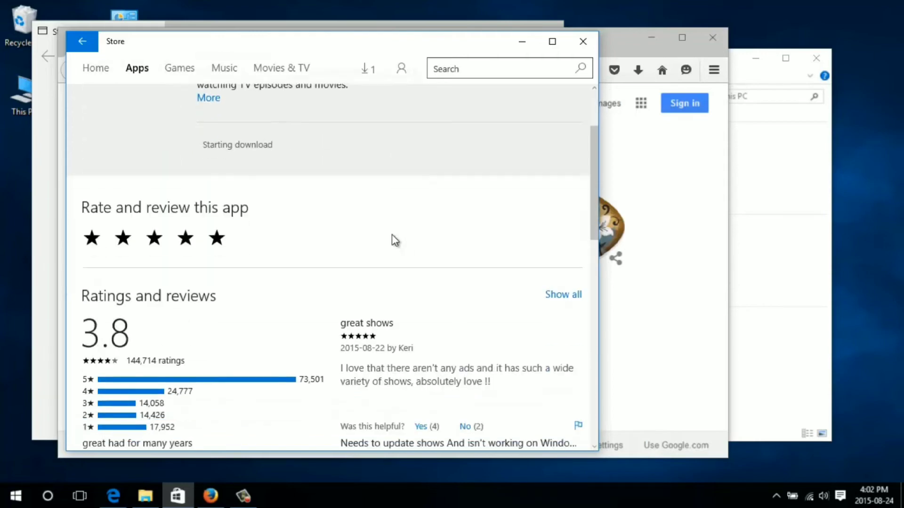
scroll(326, 206, "down", 3)
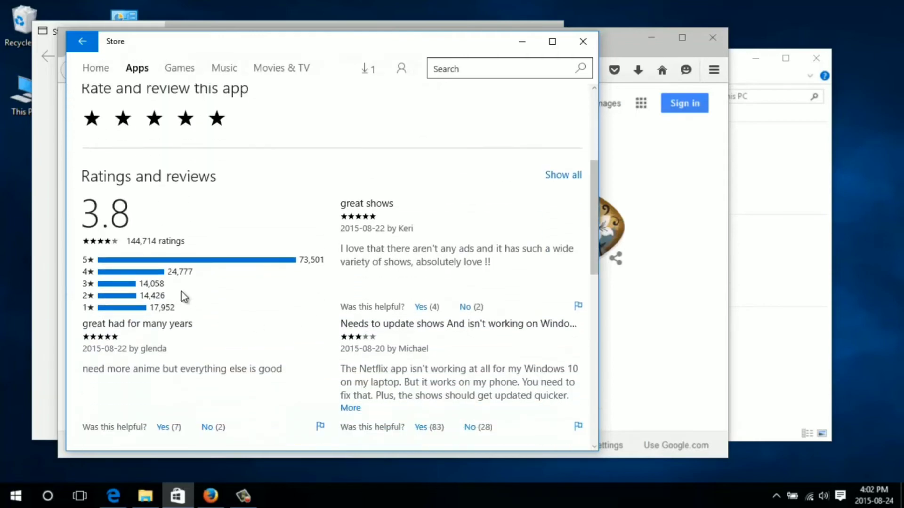
scroll(250, 250, "down", 2)
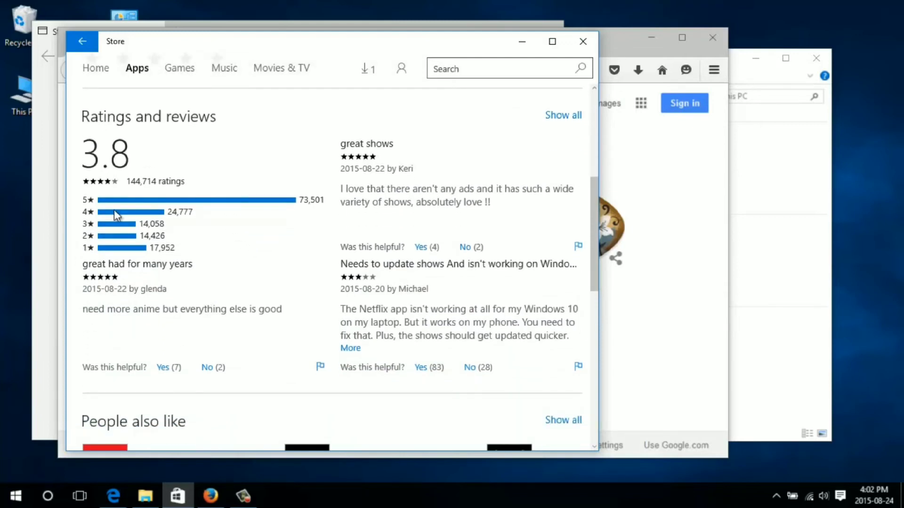
scroll(284, 256, "down", 6)
scroll(272, 245, "up", 9)
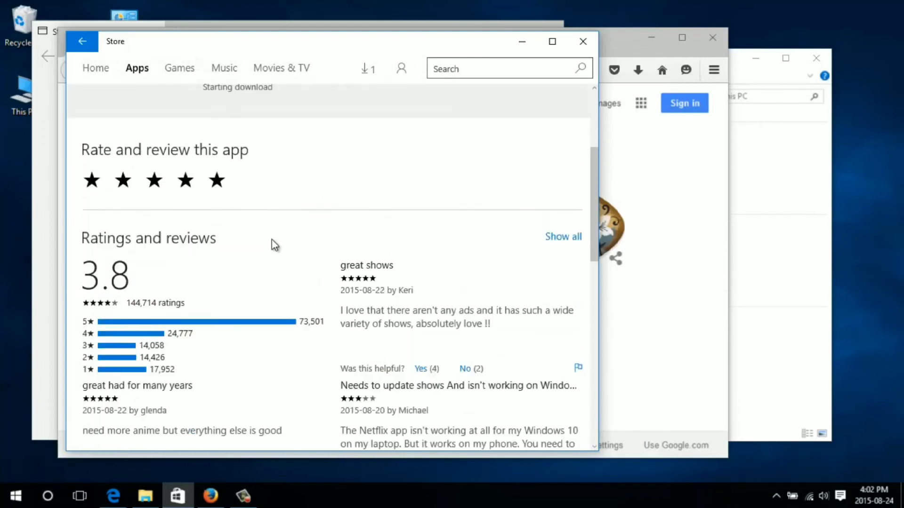
scroll(275, 245, "up", 3)
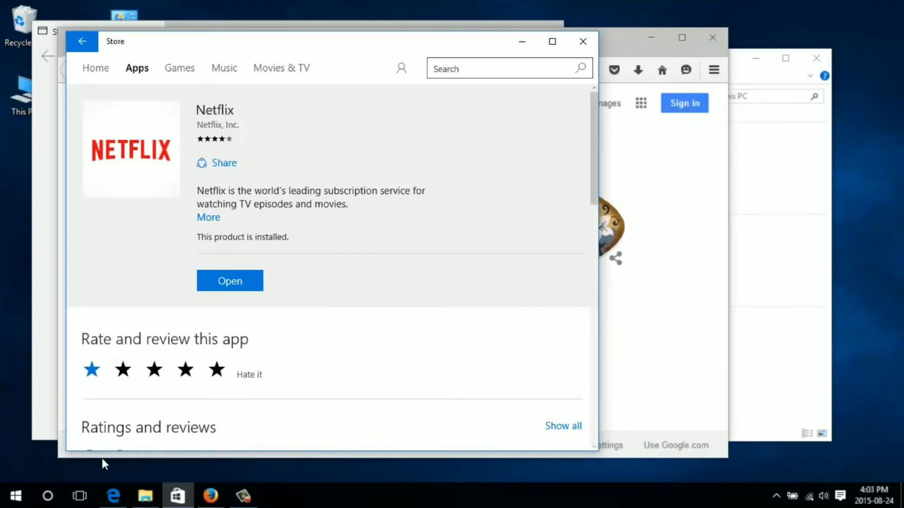
Step: Add a third virtual desktop and switch to it
left_click(80, 495)
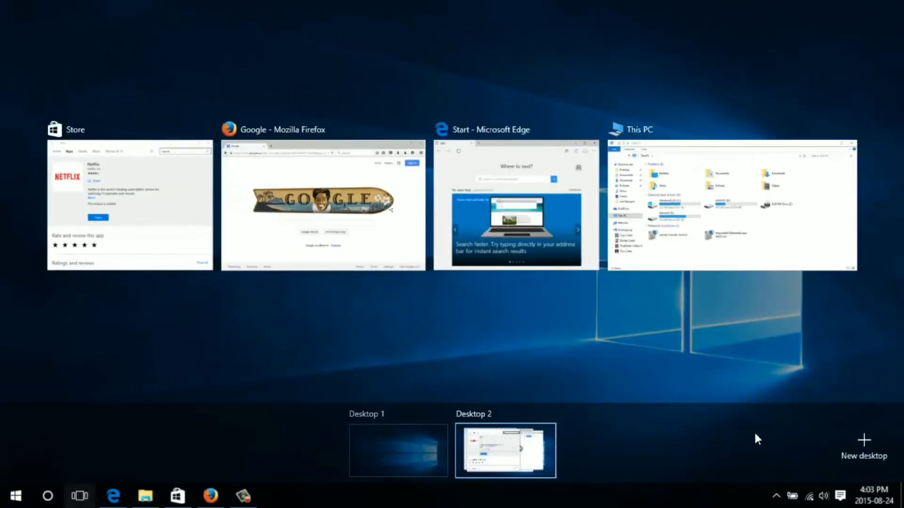
left_click(865, 444)
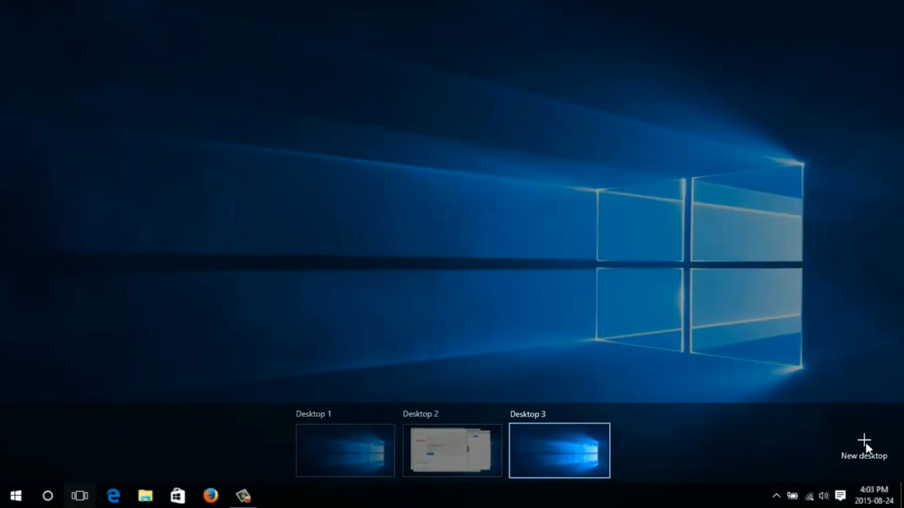
left_click(55, 376)
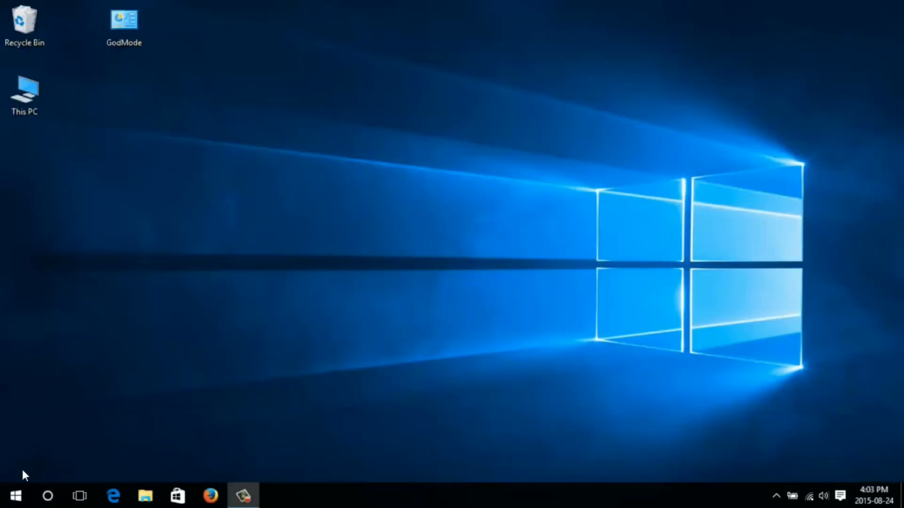
Step: Find Netflix in the Start menu's full apps list, pin it to the taskbar and start it from there
left_click(16, 498)
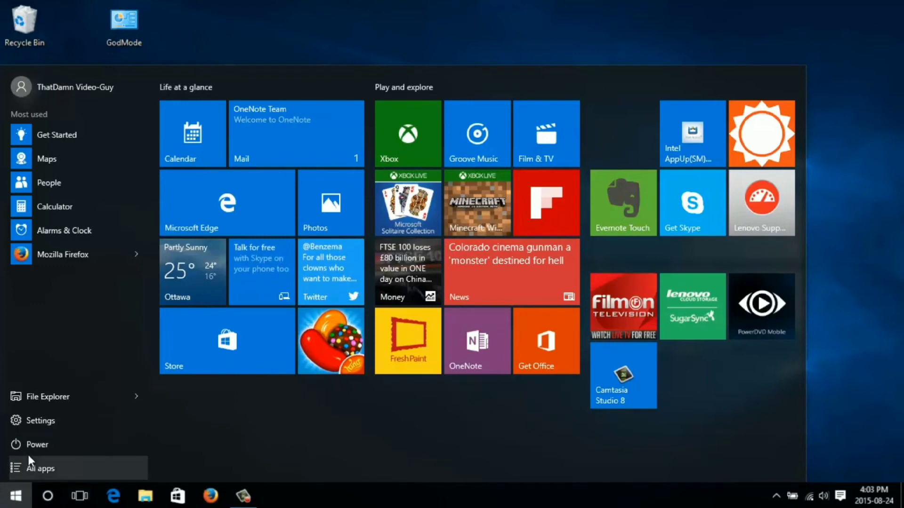
left_click(35, 467)
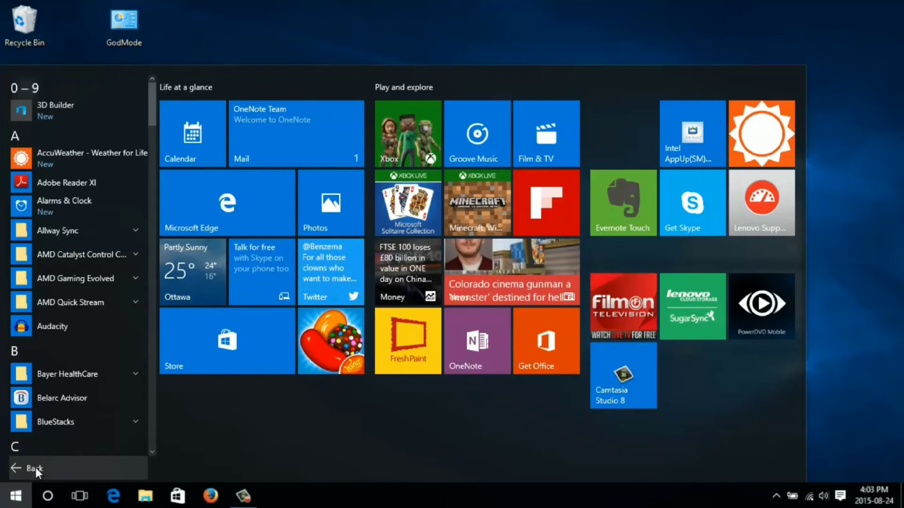
scroll(82, 324, "down", 5)
scroll(86, 321, "down", 10)
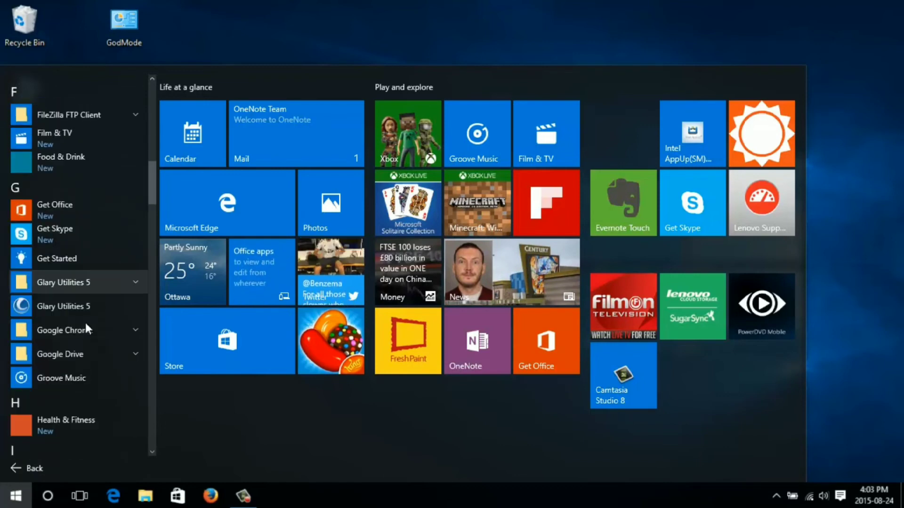
scroll(87, 320, "down", 2)
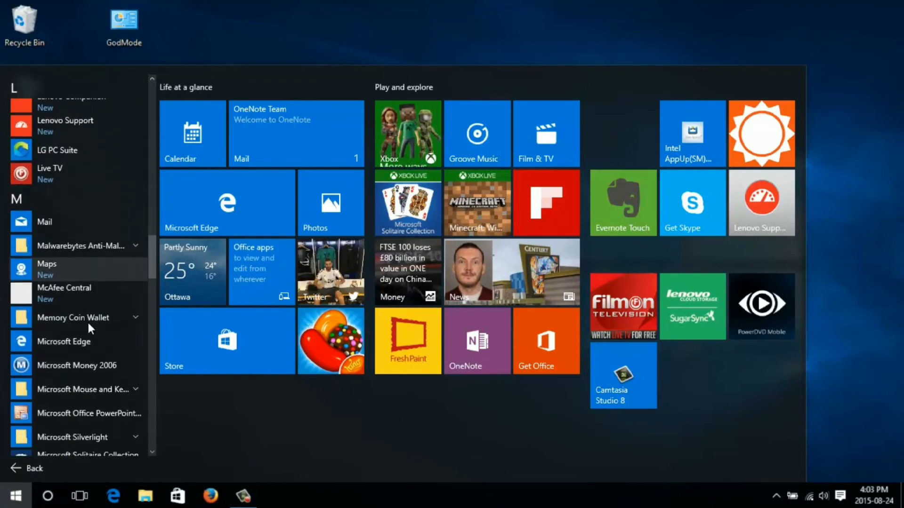
scroll(89, 320, "up", 1)
scroll(91, 324, "down", 12)
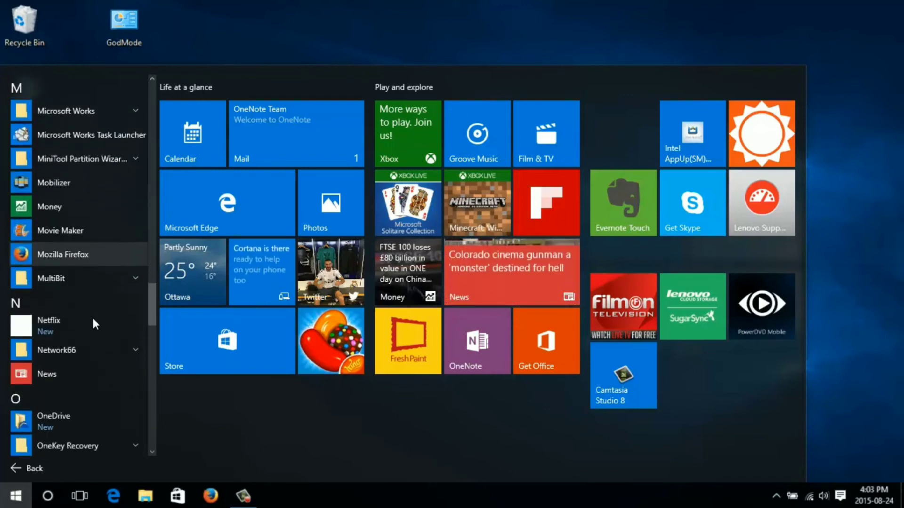
scroll(92, 315, "down", 2)
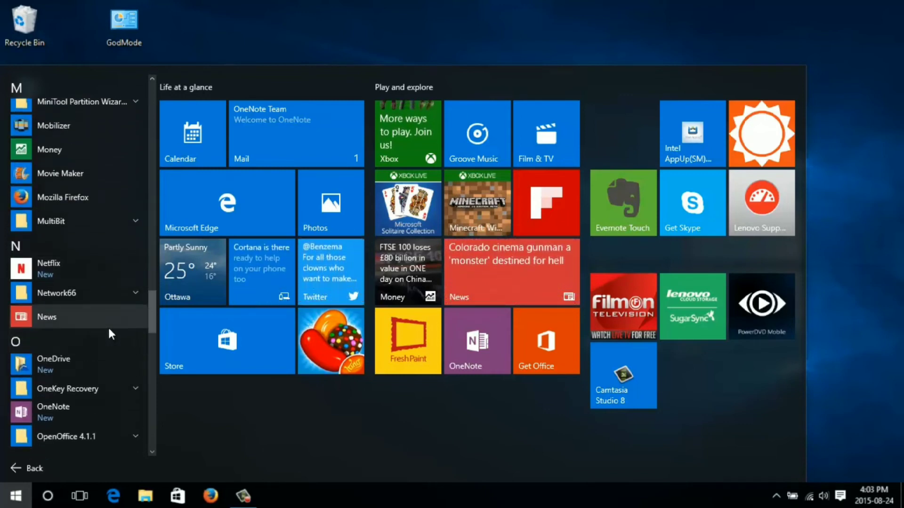
right_click(78, 265)
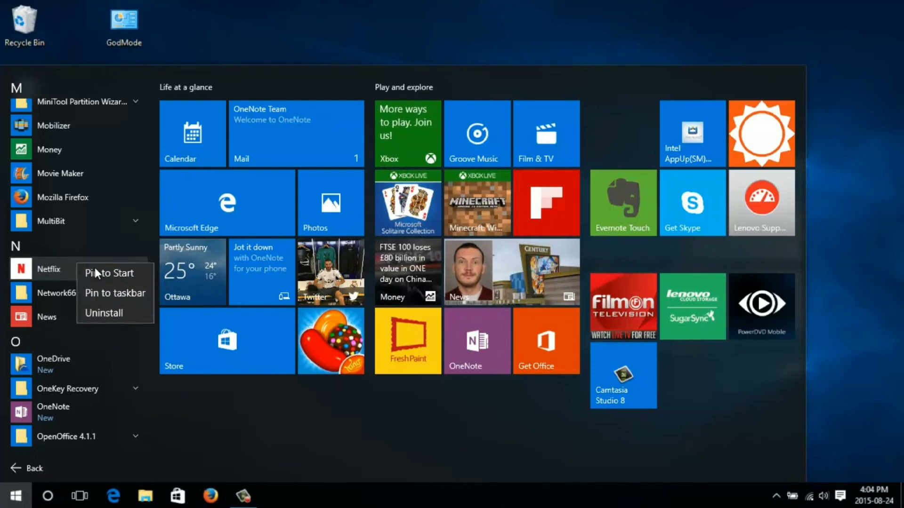
left_click(125, 292)
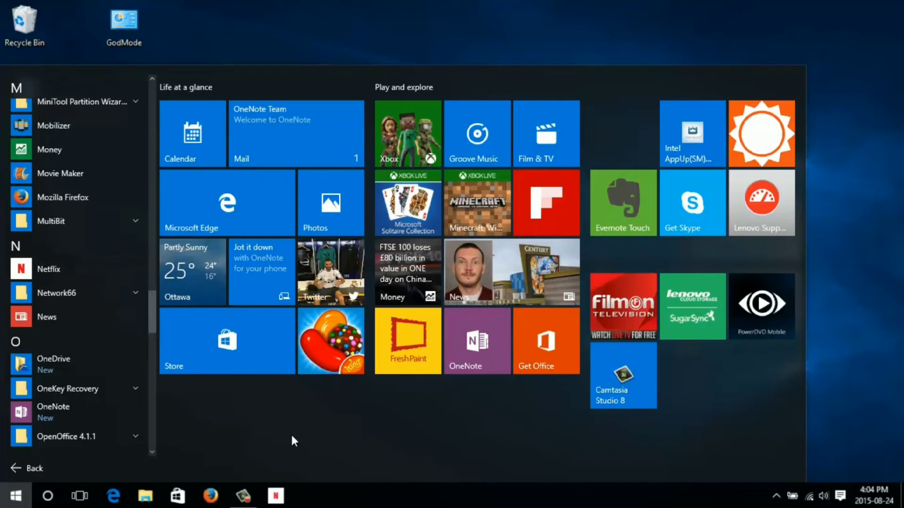
left_click(852, 391)
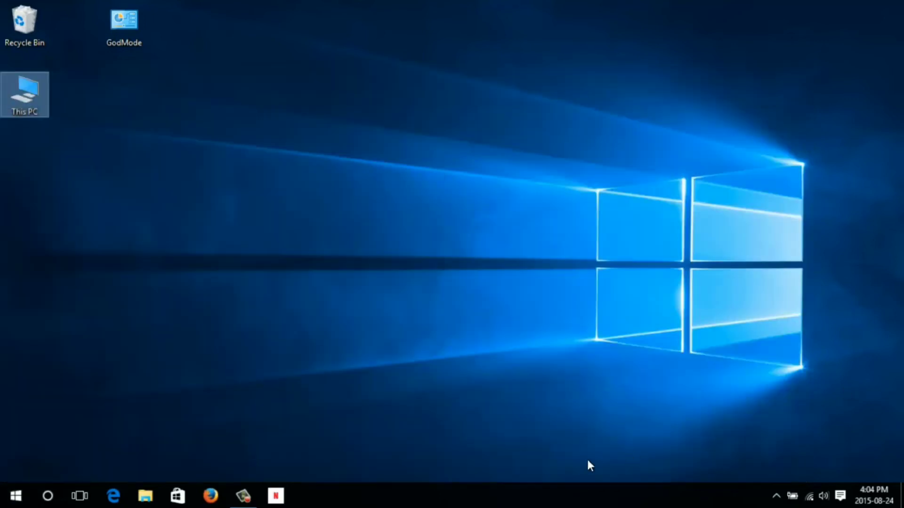
left_click(277, 497)
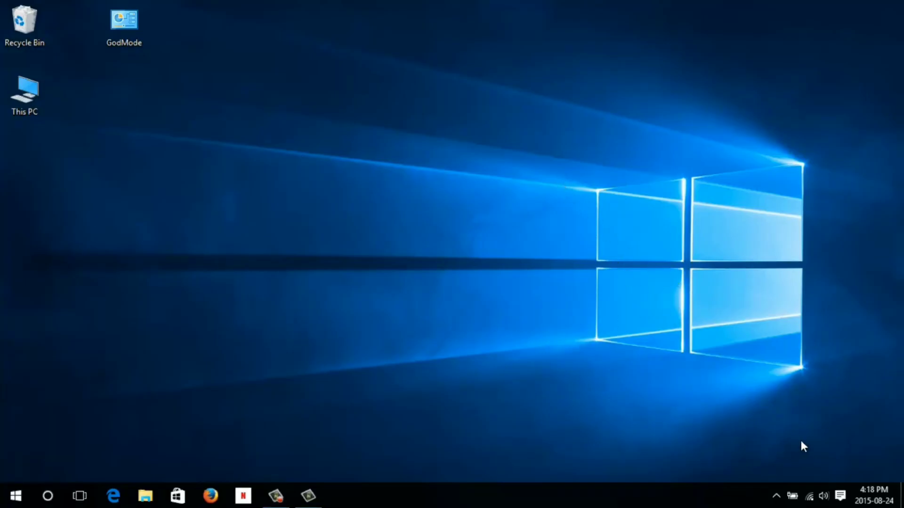
Step: Open the Action Center and switch Quiet hours on and back off twice
left_click(839, 499)
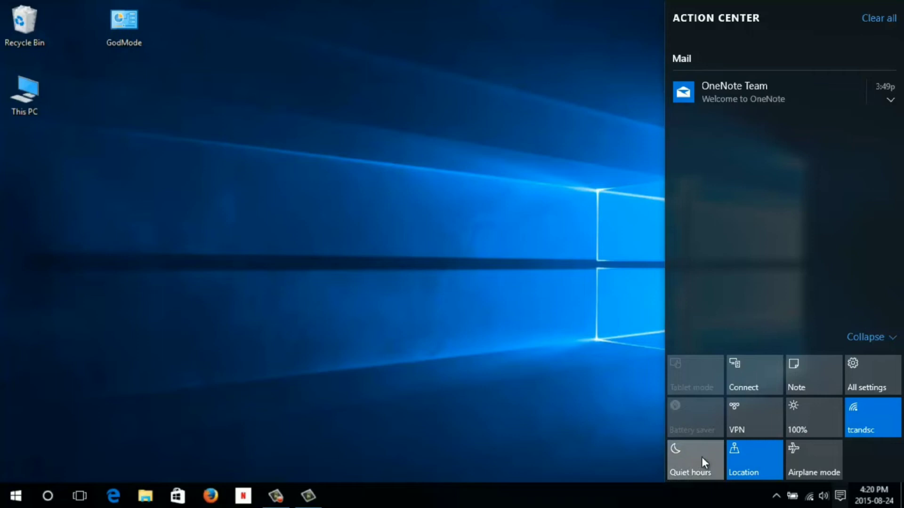
left_click(701, 457)
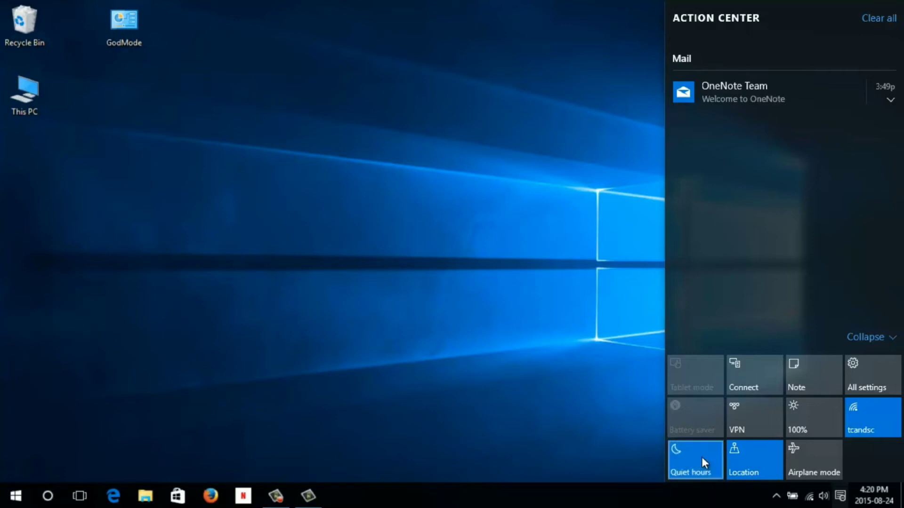
left_click(701, 457)
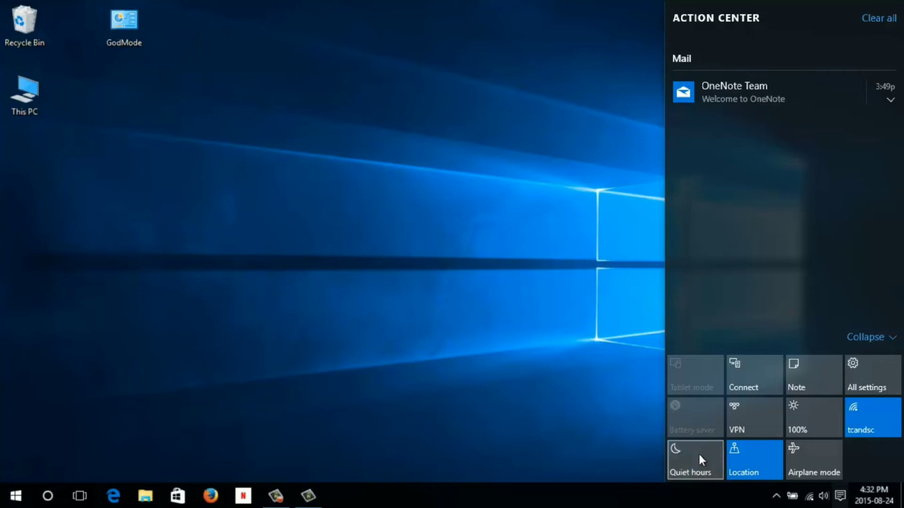
left_click(699, 454)
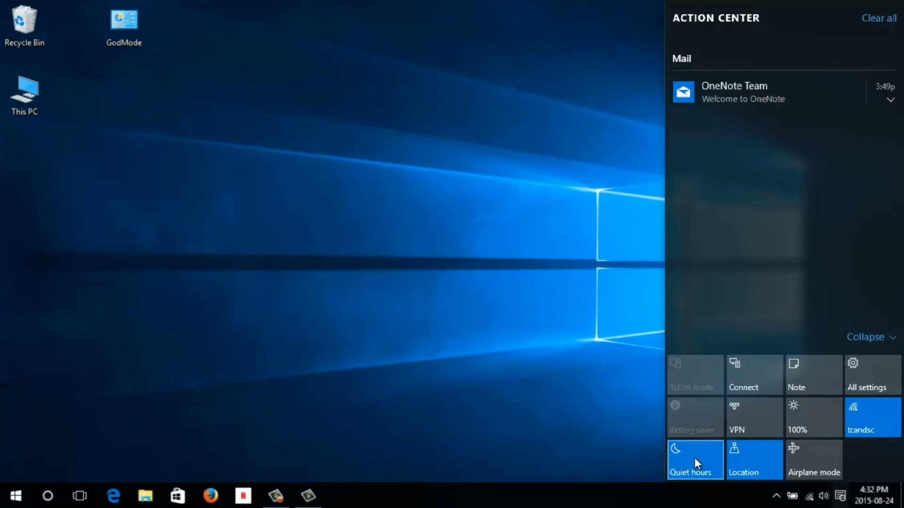
left_click(695, 464)
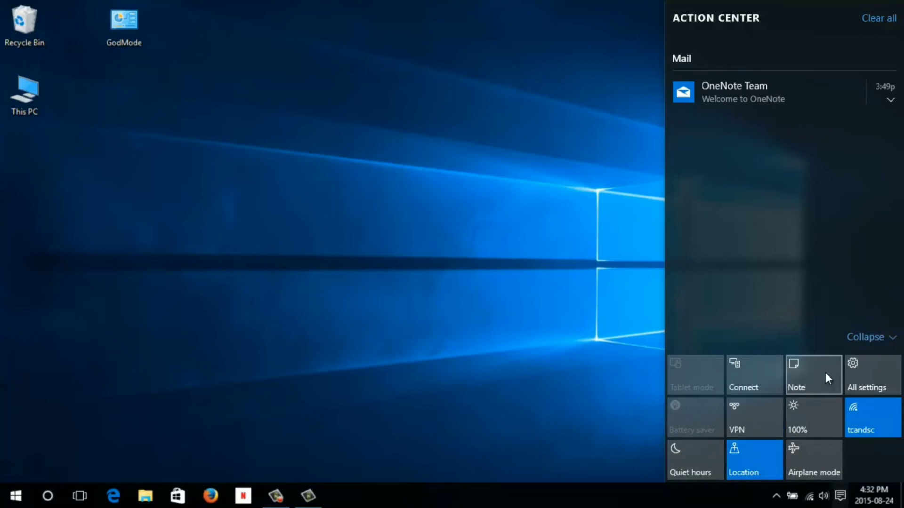
Step: Collapse the Action Center's quick actions and set the first one to Note in the system's Notifications & actions settings
left_click(893, 339)
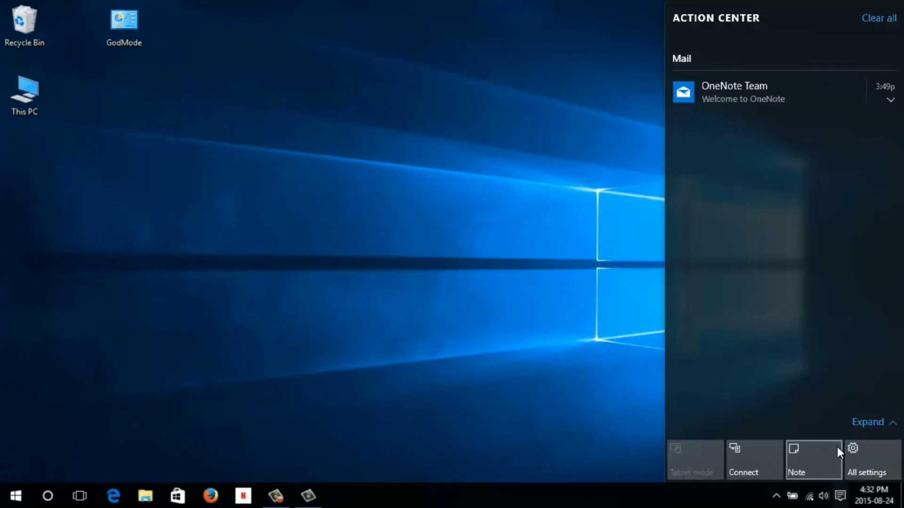
left_click(868, 470)
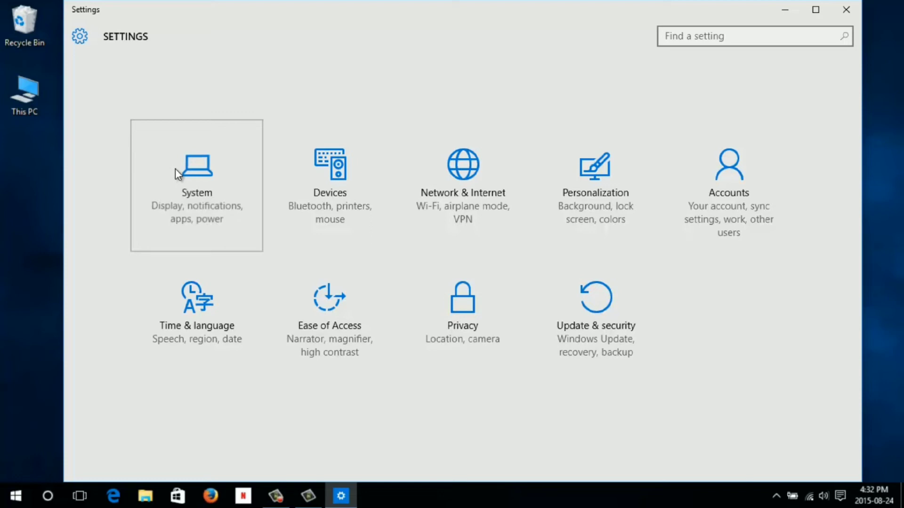
left_click(175, 168)
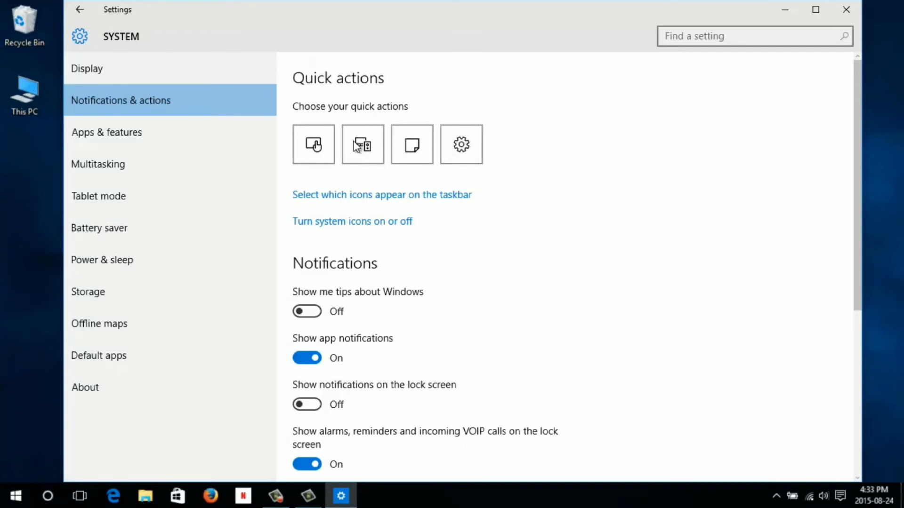
left_click(313, 144)
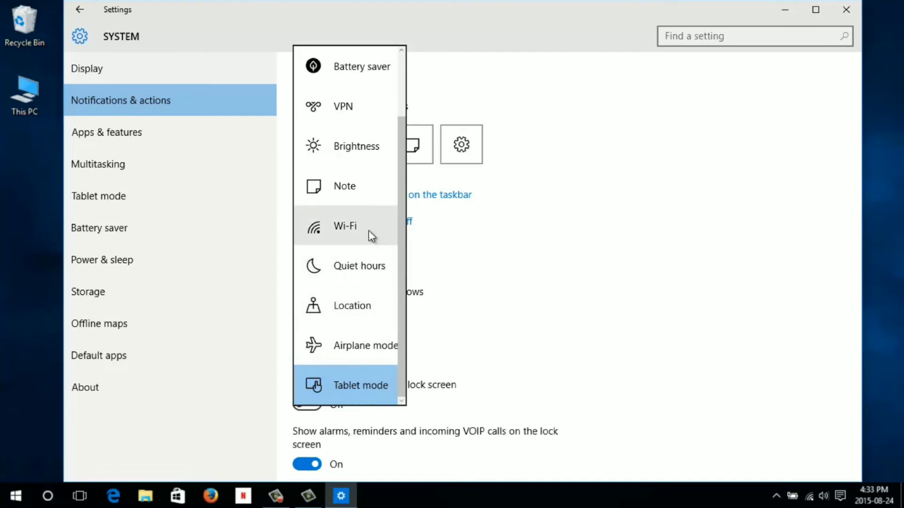
left_click(362, 186)
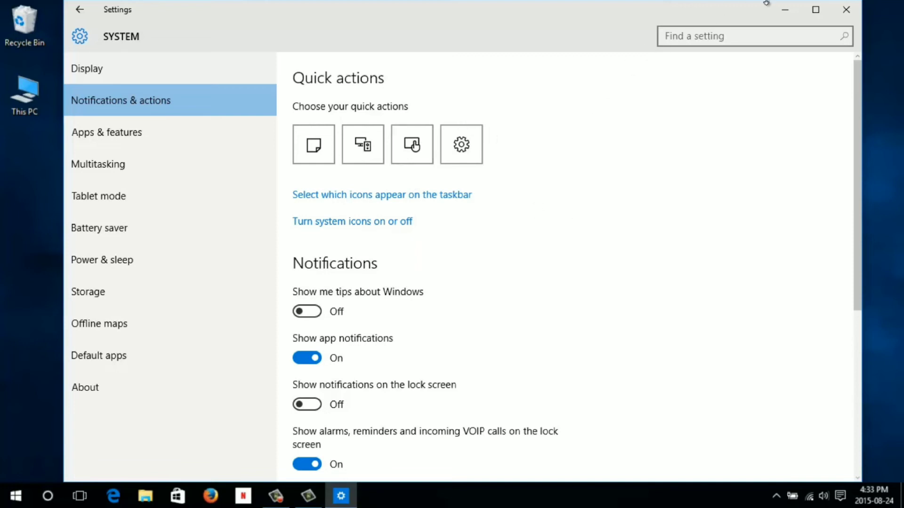
left_click(847, 11)
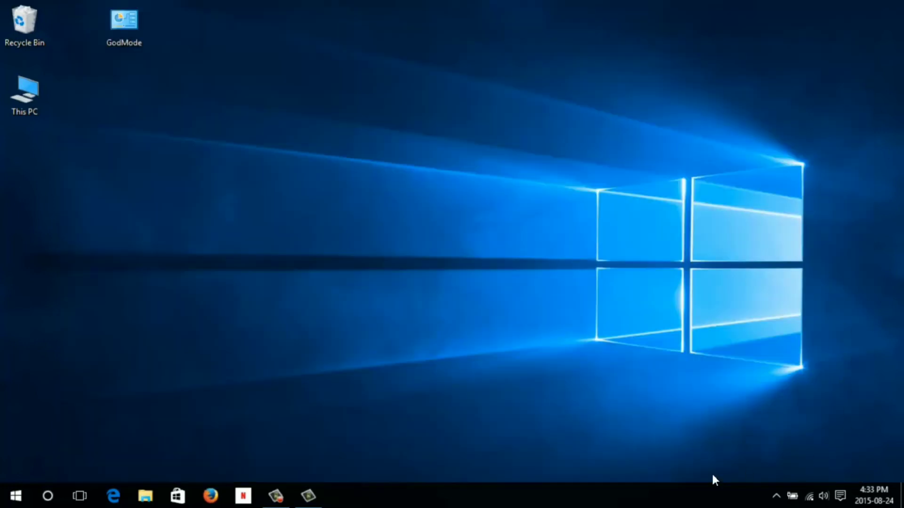
Step: Check the new order of the quick actions in the Action Center, expanding them all before closing it
left_click(840, 498)
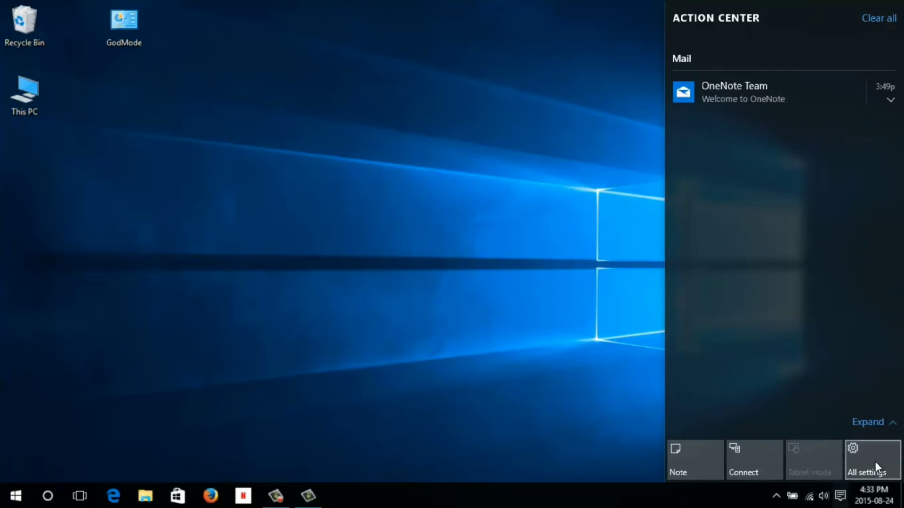
left_click(891, 423)
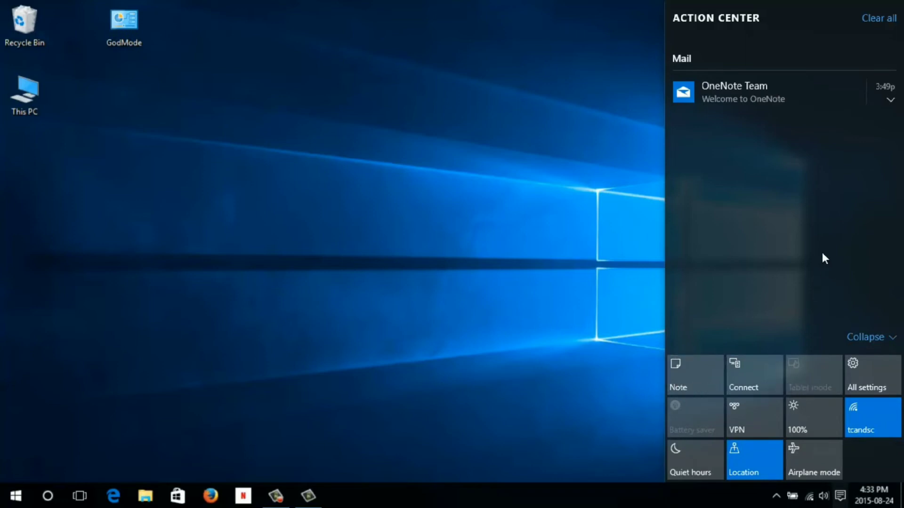
left_click(631, 216)
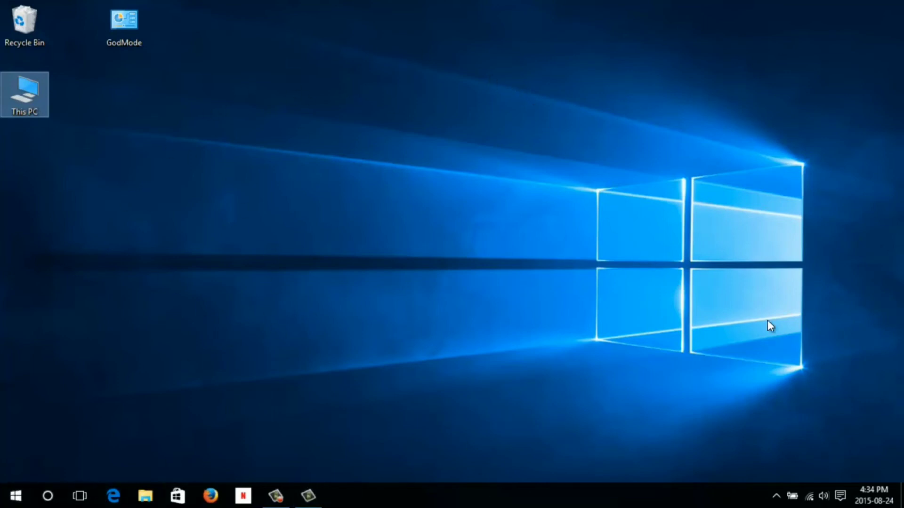
Step: Open the Tablet mode page in the System settings by way of the Action Center
left_click(836, 489)
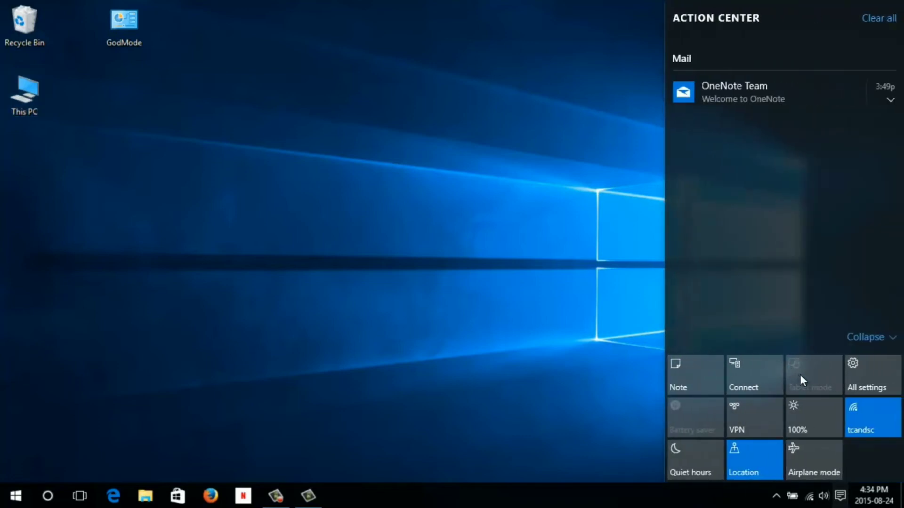
left_click(866, 377)
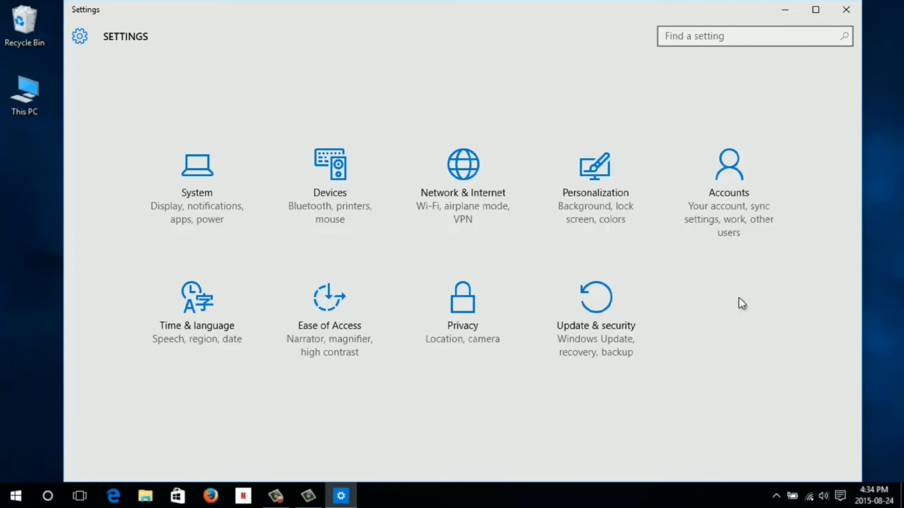
left_click(199, 192)
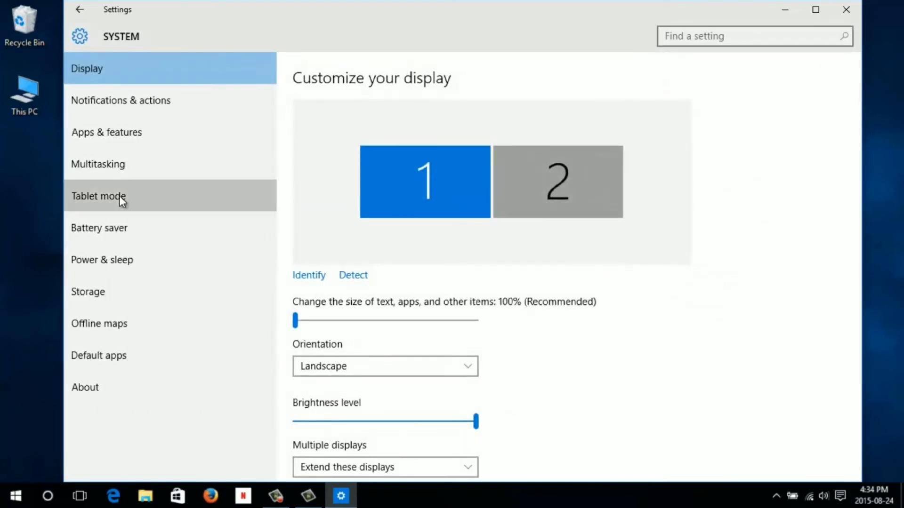
left_click(119, 196)
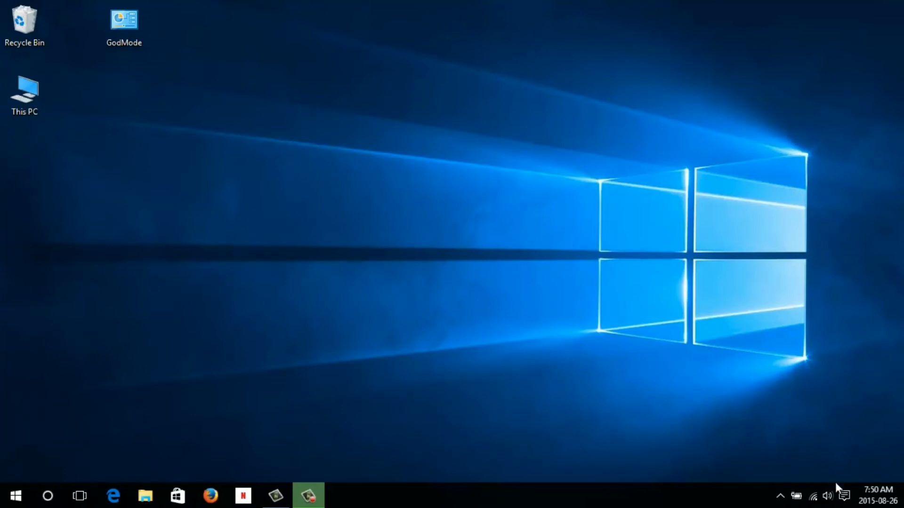
Step: Turn on Tablet mode from the Action Center's quick actions and close the Action Center
left_click(843, 495)
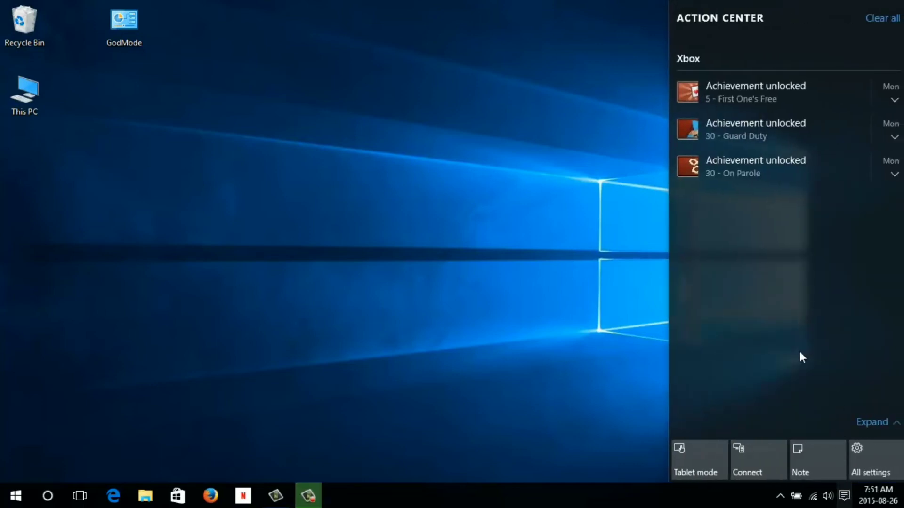
left_click(704, 459)
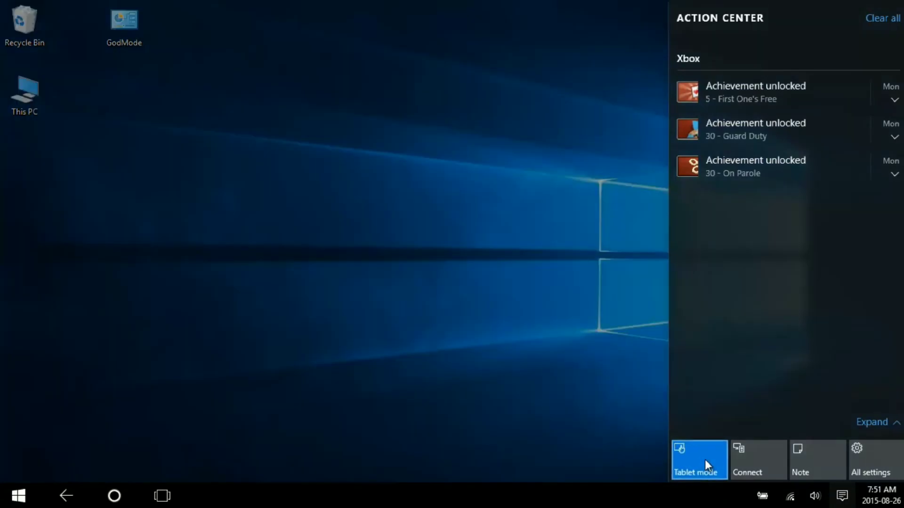
left_click(560, 242)
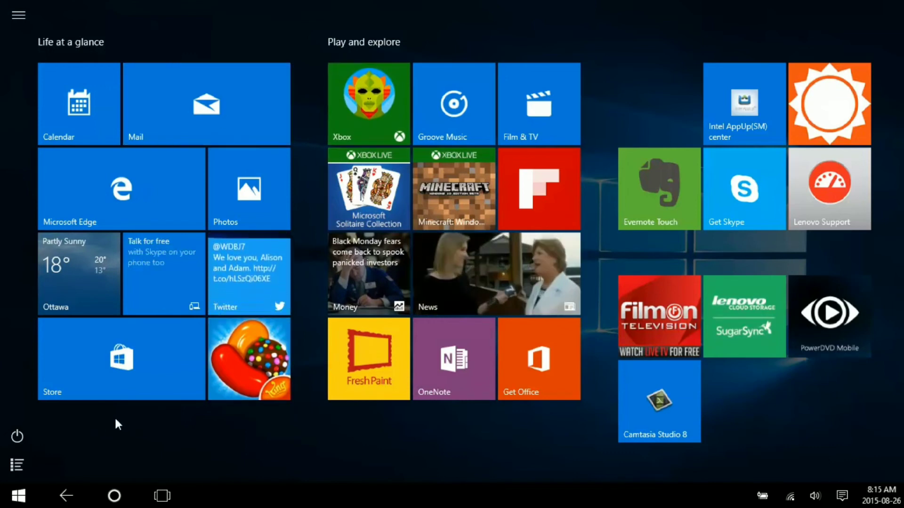
Step: Look over the Start button's system shortcuts and the full apps list, jumping to the apps under K before closing it
right_click(18, 498)
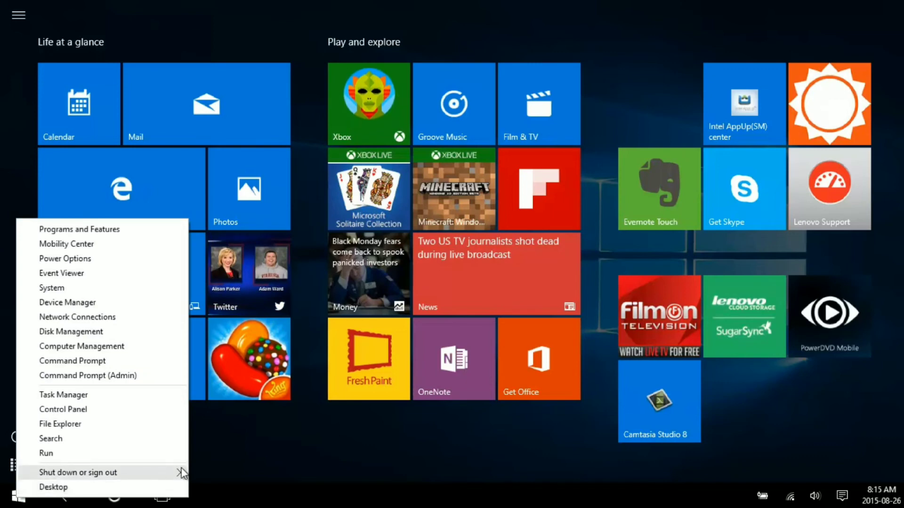
left_click(232, 454)
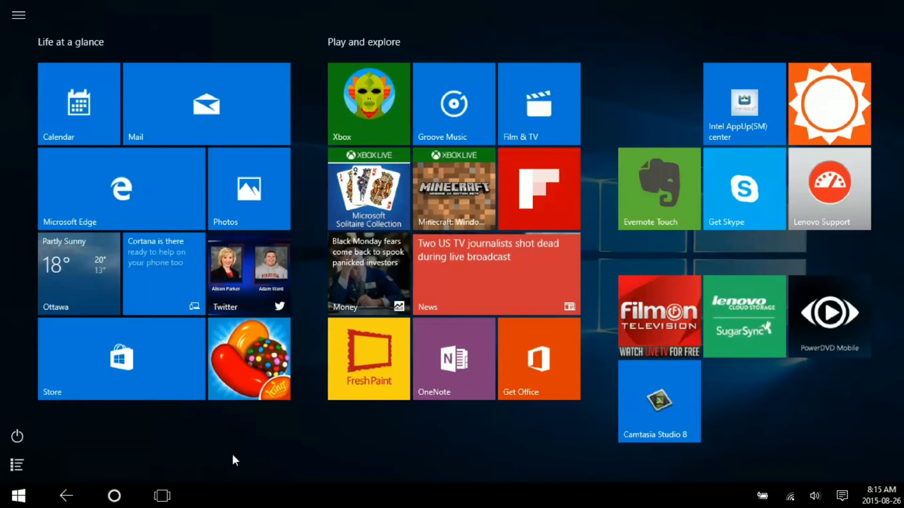
left_click(16, 465)
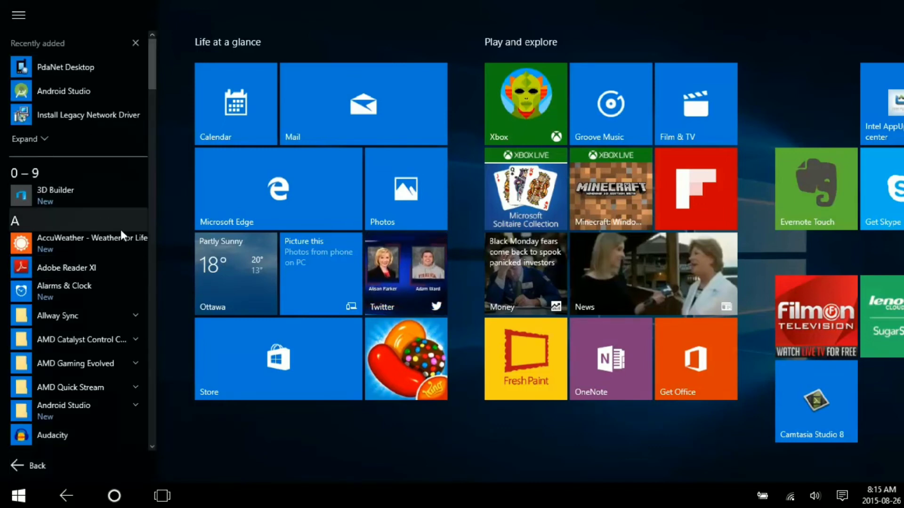
scroll(93, 306, "down", 4)
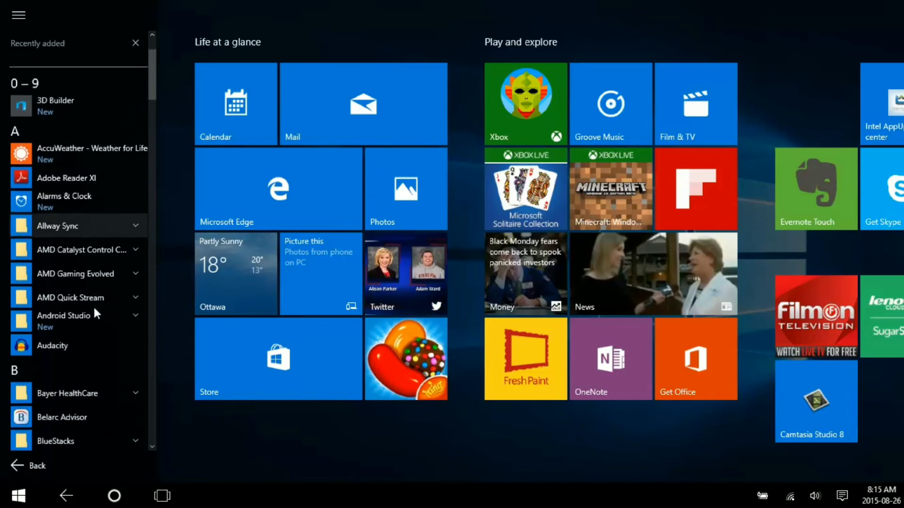
scroll(99, 304, "up", 4)
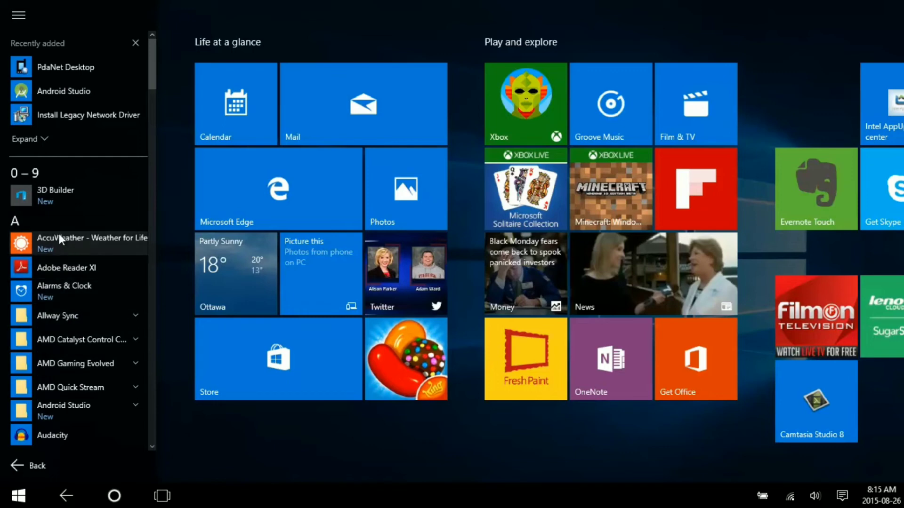
left_click(16, 220)
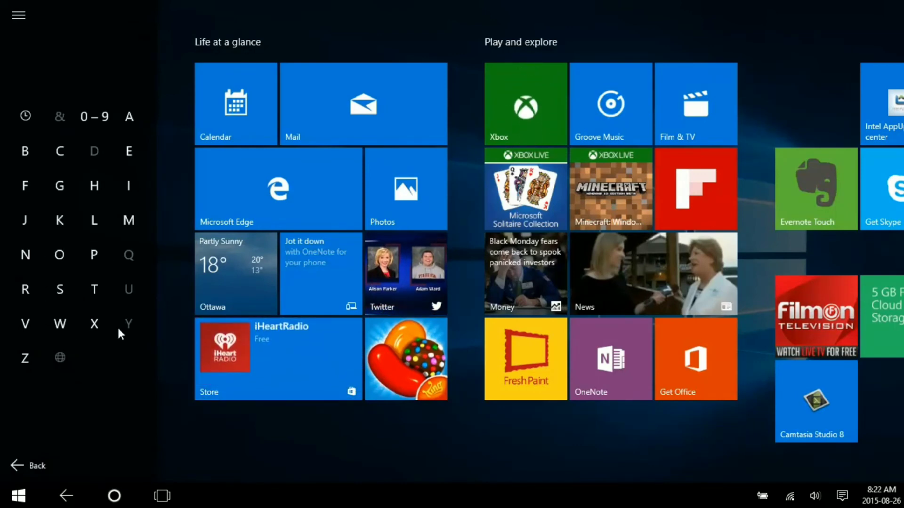
left_click(60, 219)
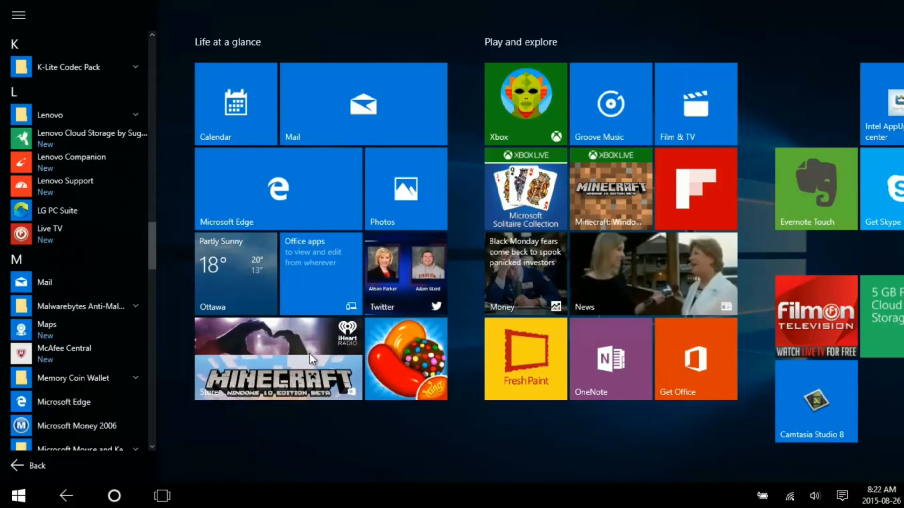
left_click(338, 426)
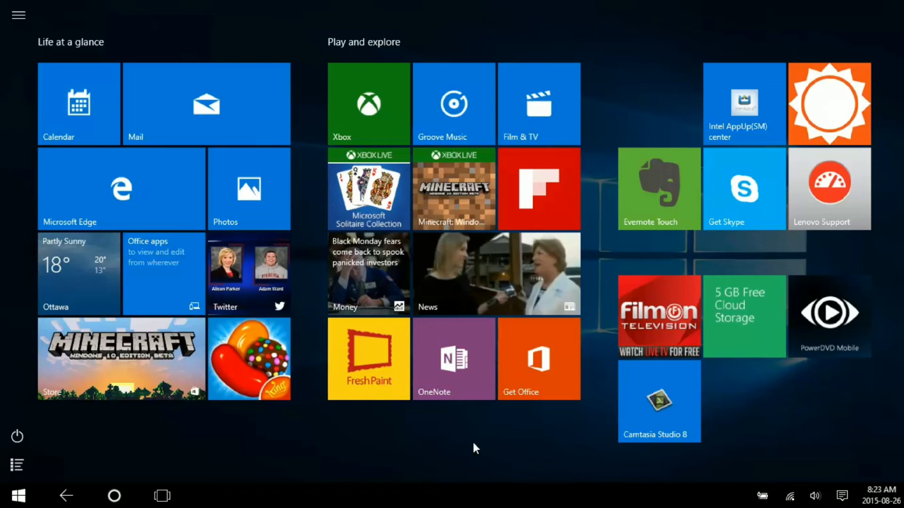
Step: Turn off Tablet mode from the Action Center to return to the desktop
left_click(840, 498)
left_click(718, 460)
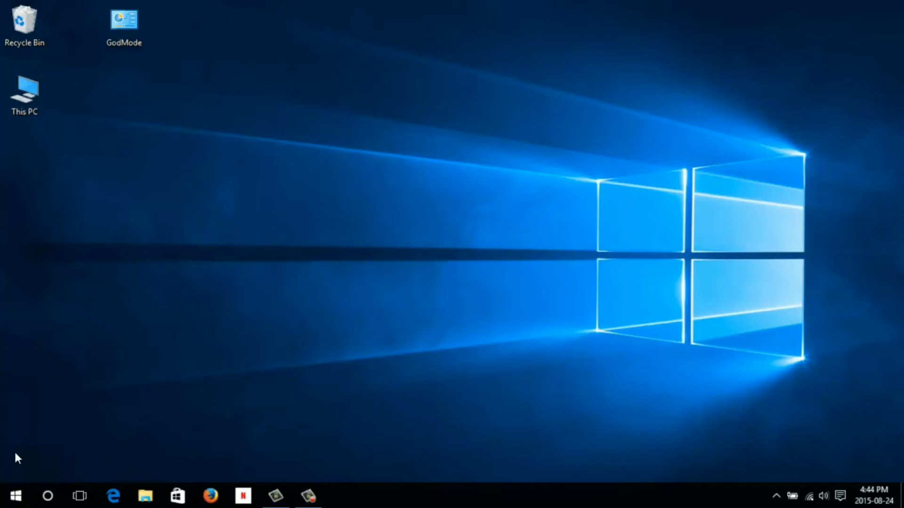
Step: Start Mail and complete its welcome setup with the existing Outlook account, viewing the account types that can be added
left_click(17, 496)
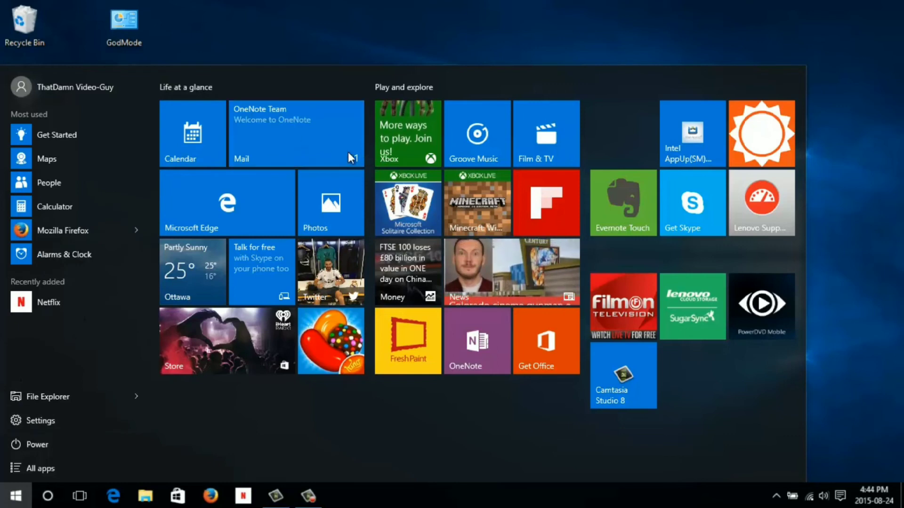
left_click(308, 142)
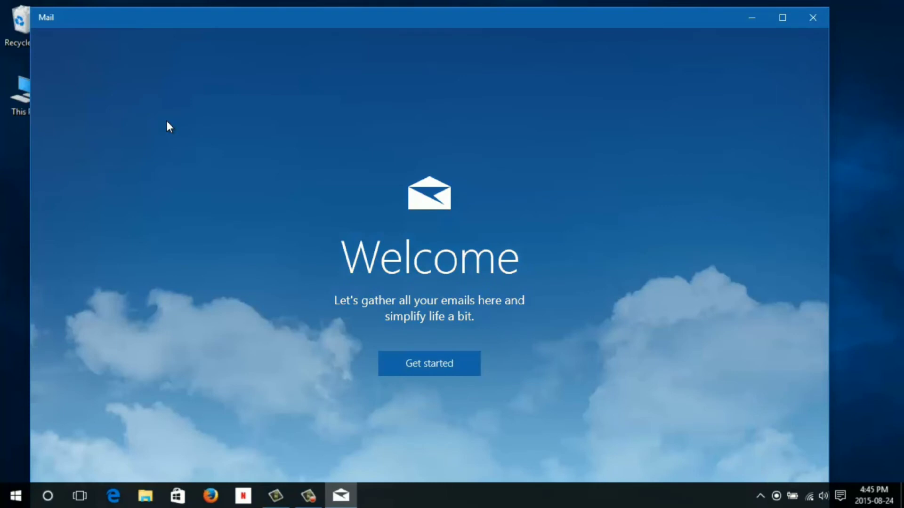
left_click(442, 361)
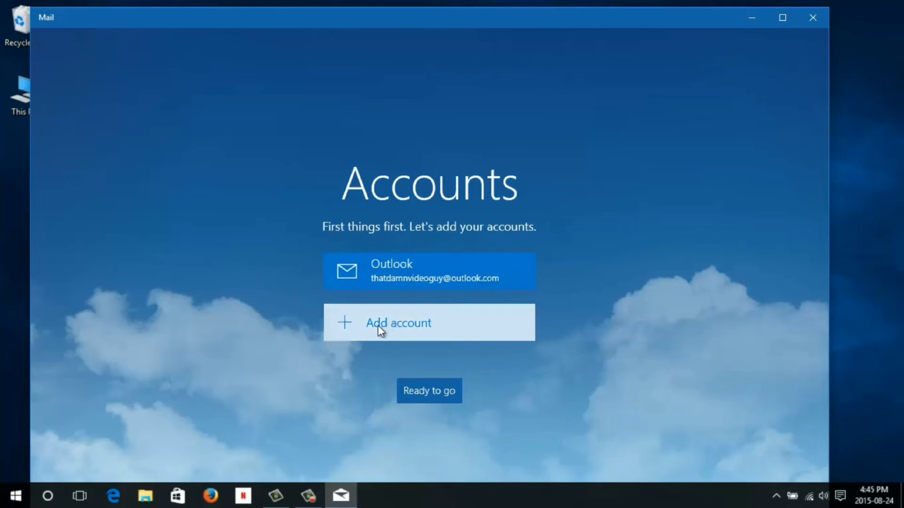
left_click(348, 328)
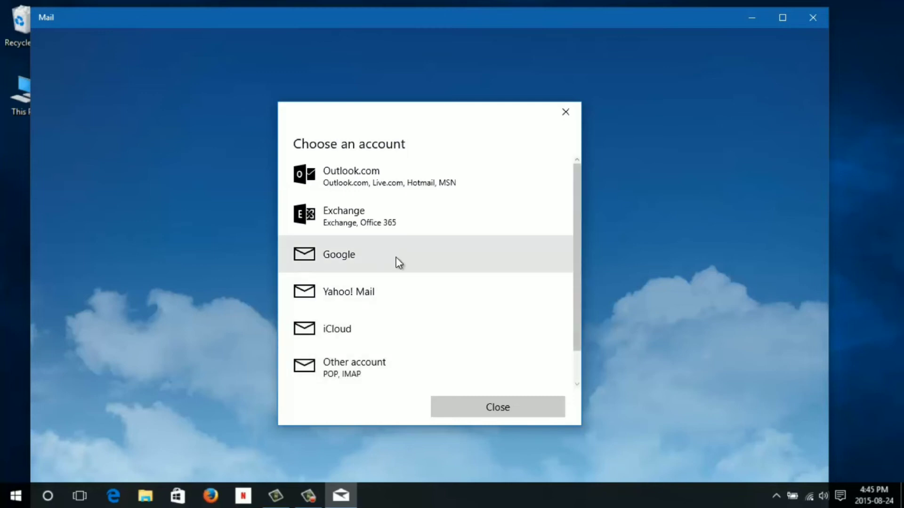
left_click(501, 404)
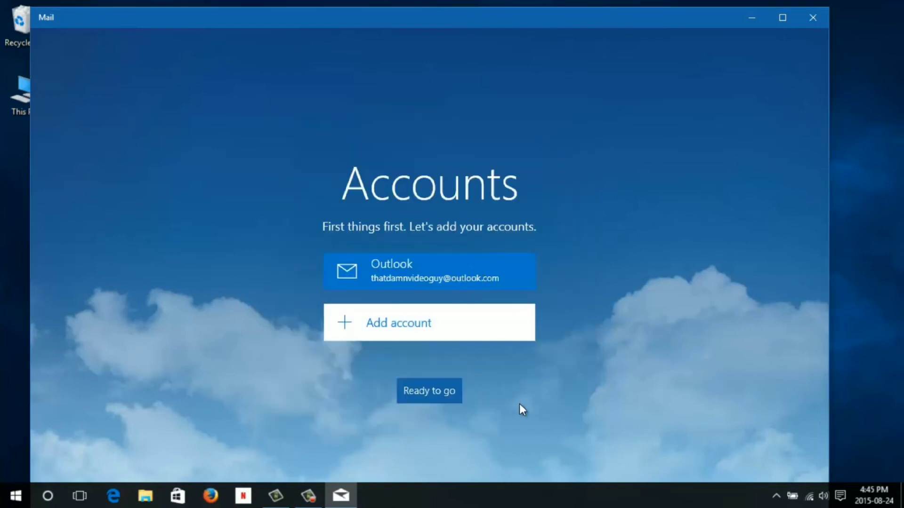
left_click(435, 392)
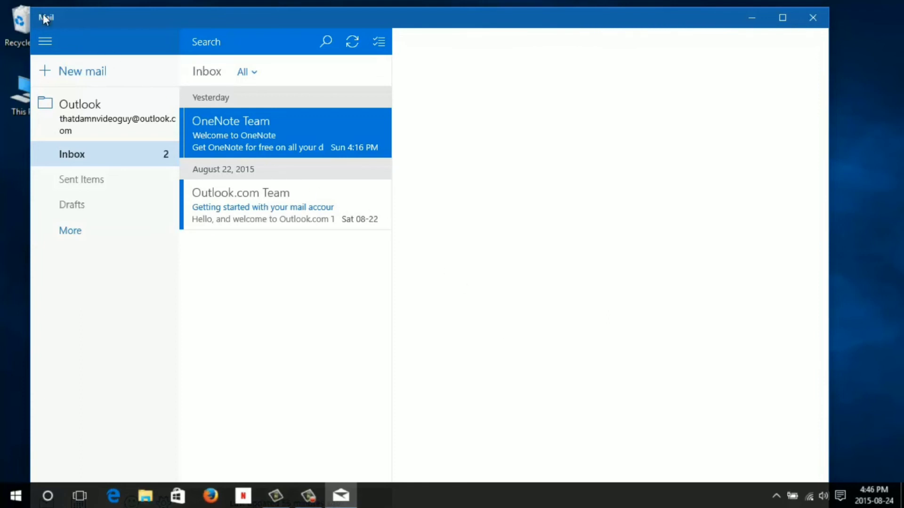
Step: Collapse and re-expand Mail's navigation pane, and start a new blank message
left_click(45, 41)
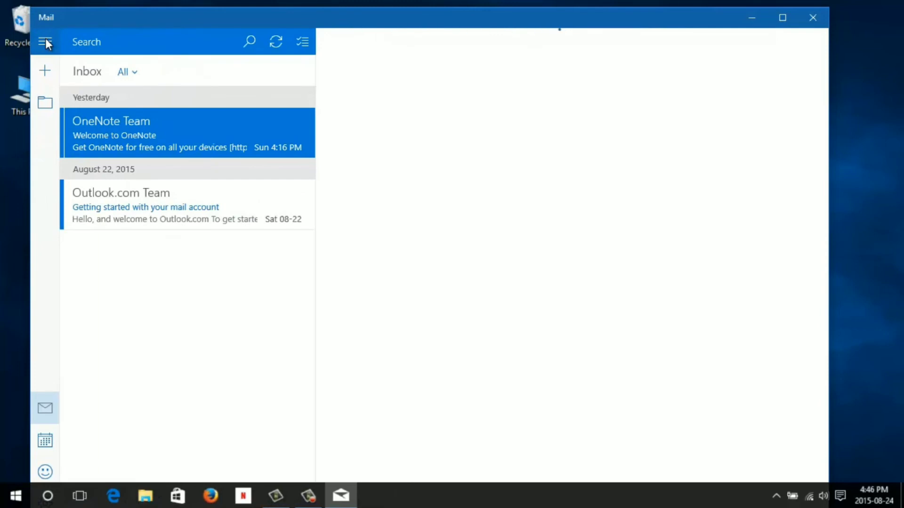
left_click(46, 40)
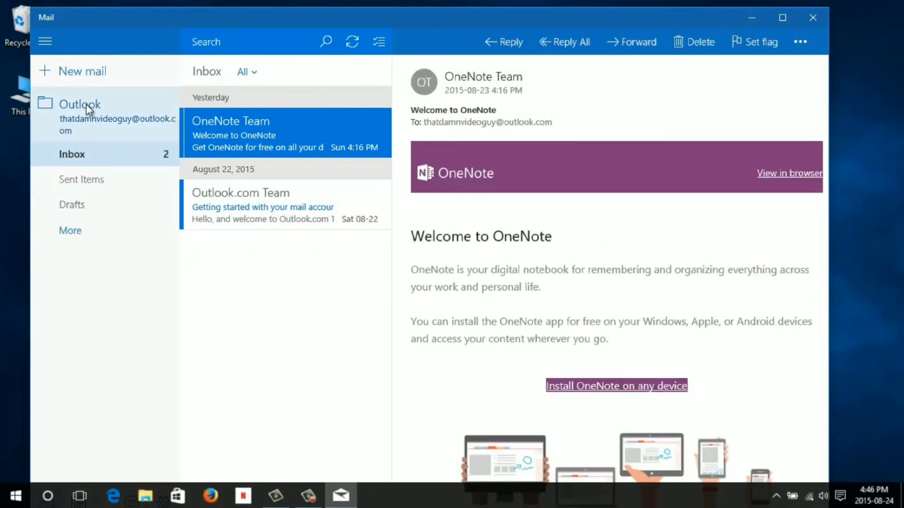
left_click(84, 73)
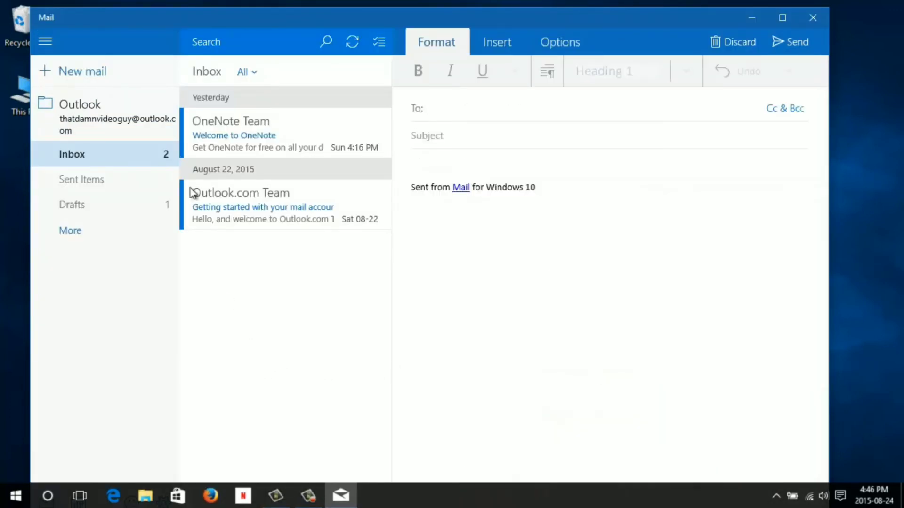
Step: Read through the OneNote Team welcome message in the inbox and open the Outlook.com Team message
mouse_move(217, 119)
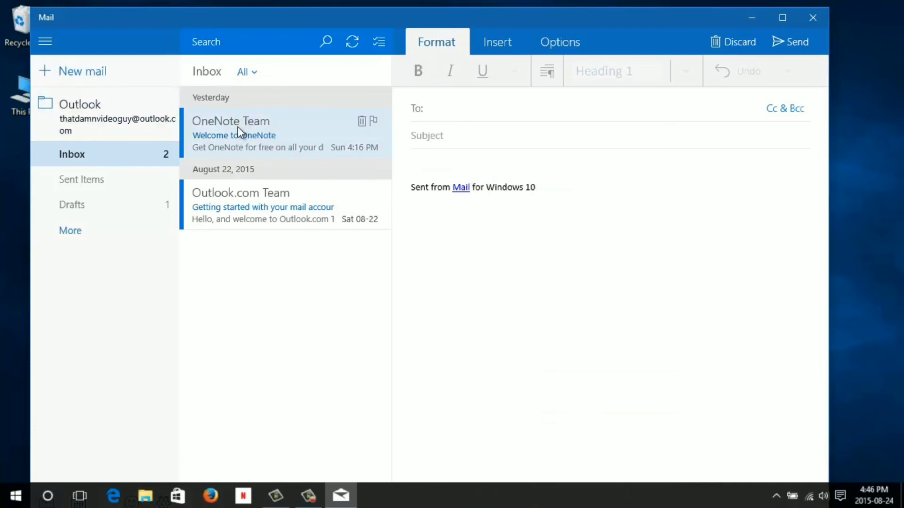
left_click(238, 126)
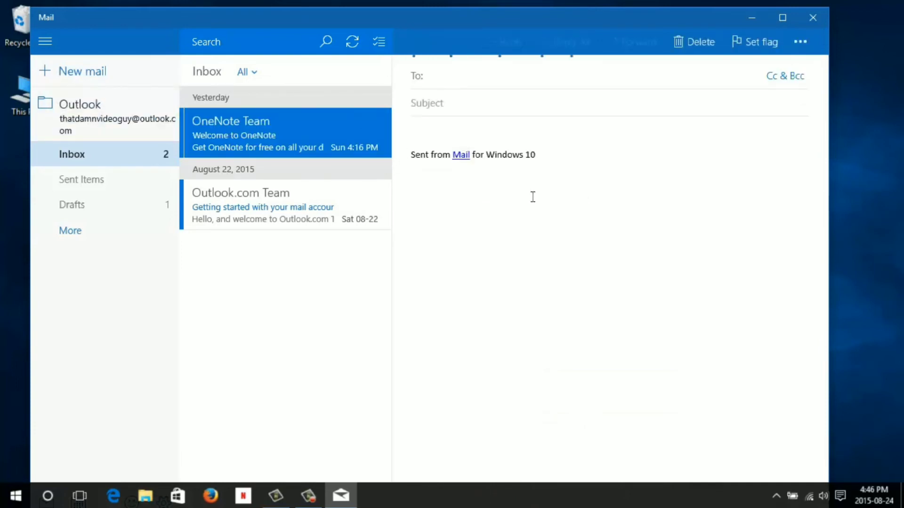
scroll(603, 226, "down", 4)
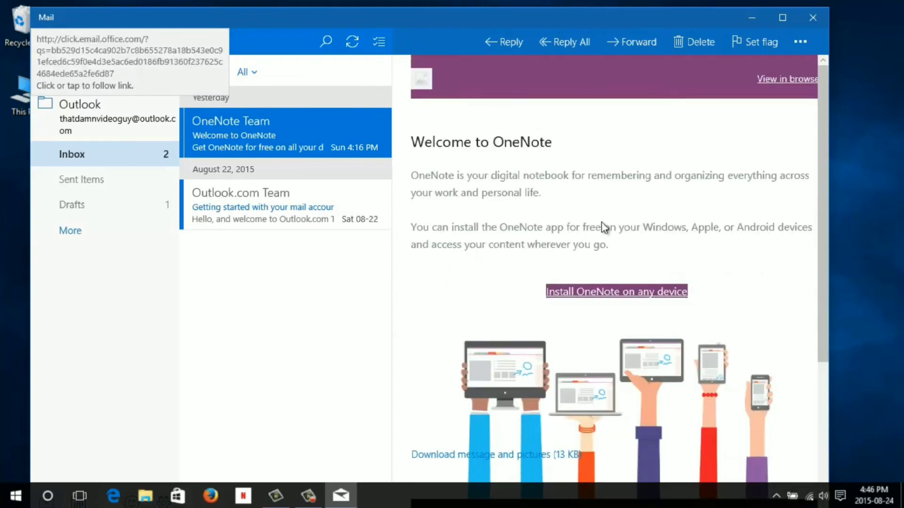
scroll(602, 227, "up", 4)
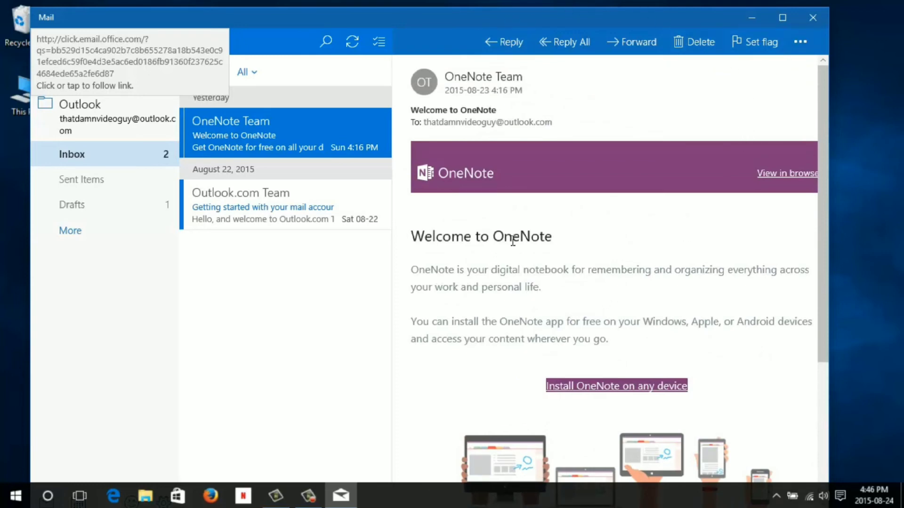
scroll(456, 229, "down", 4)
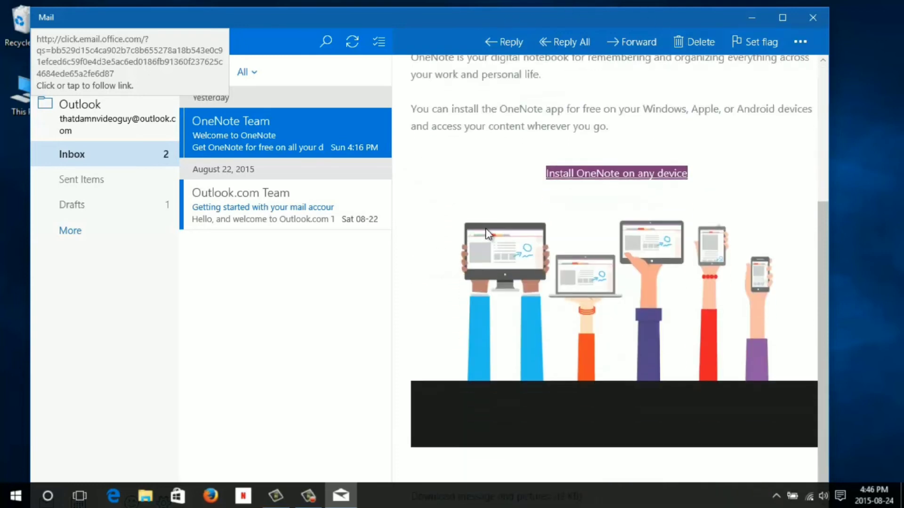
scroll(483, 232, "up", 4)
left_click(270, 209)
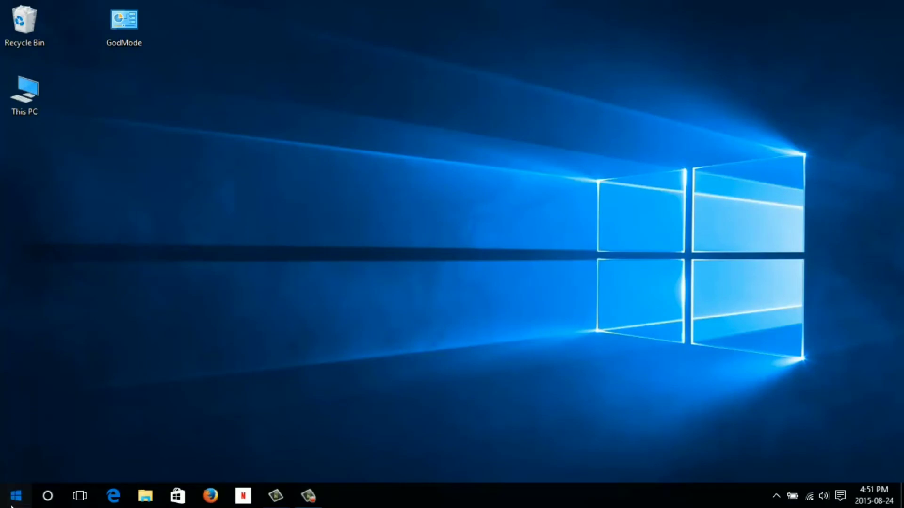
Step: Start Calendar and go through its welcome setup with the existing Outlook account, viewing the addable account types and the Advanced setup options
left_click(16, 496)
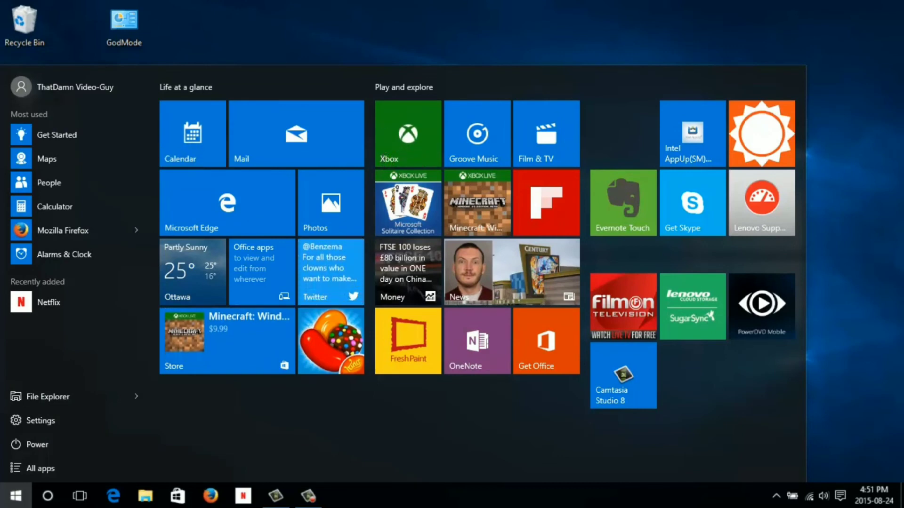
left_click(192, 133)
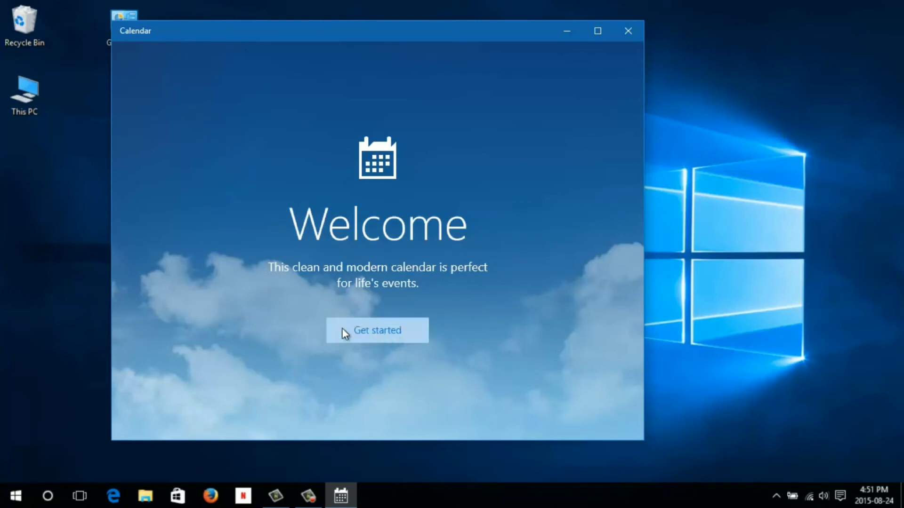
left_click(395, 334)
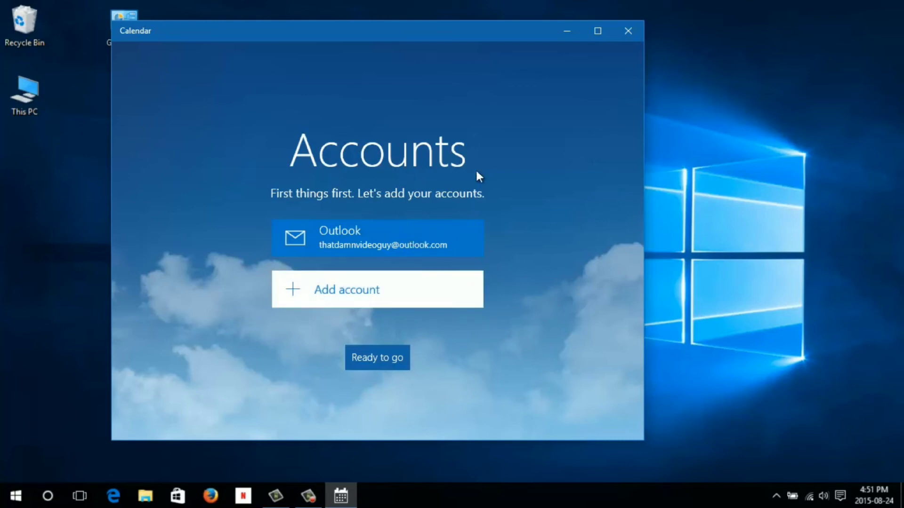
left_click(308, 290)
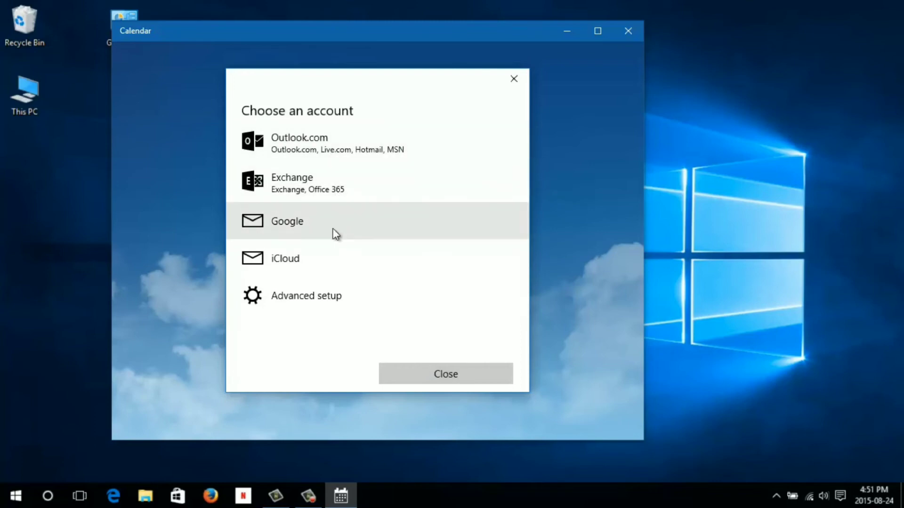
left_click(335, 298)
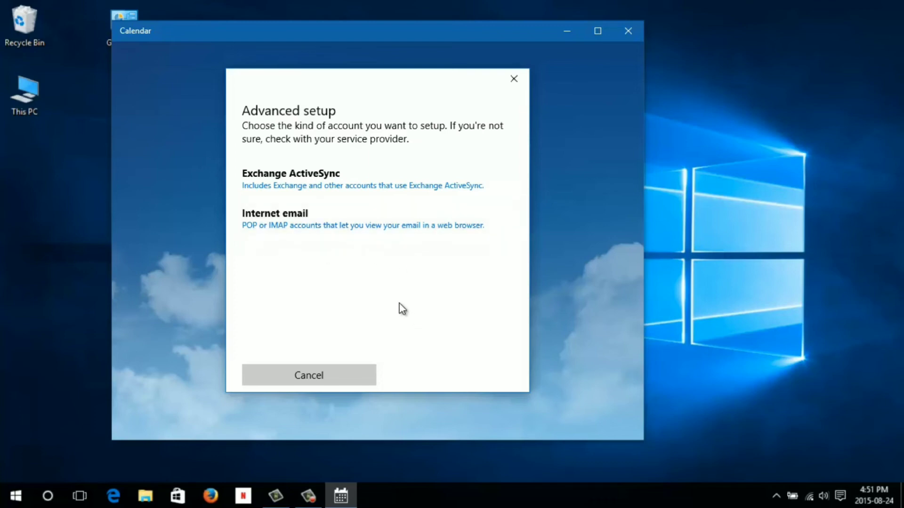
left_click(315, 372)
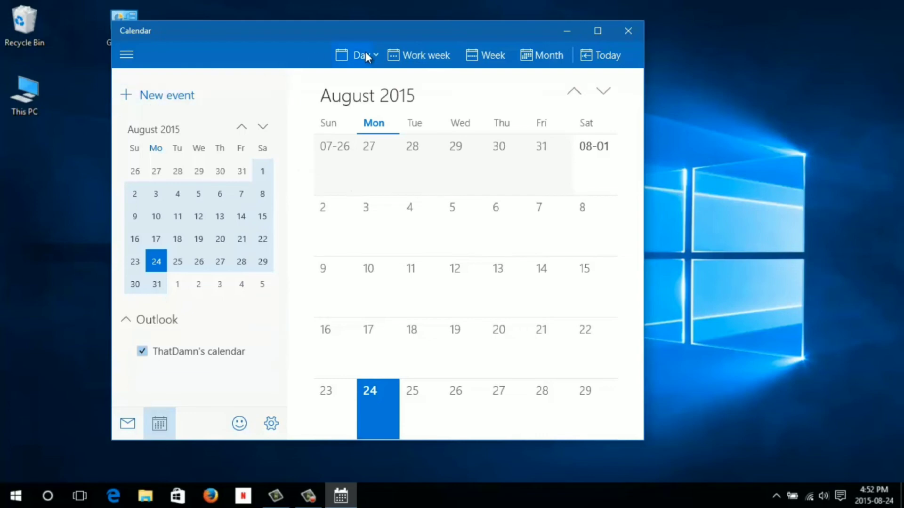
Step: View the calendar by week, return it to the month view, and close Calendar
left_click(485, 56)
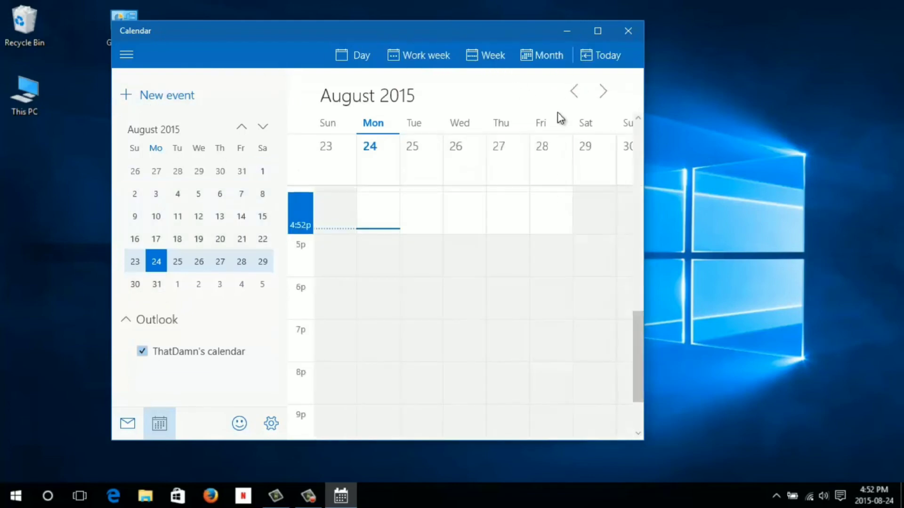
left_click(548, 55)
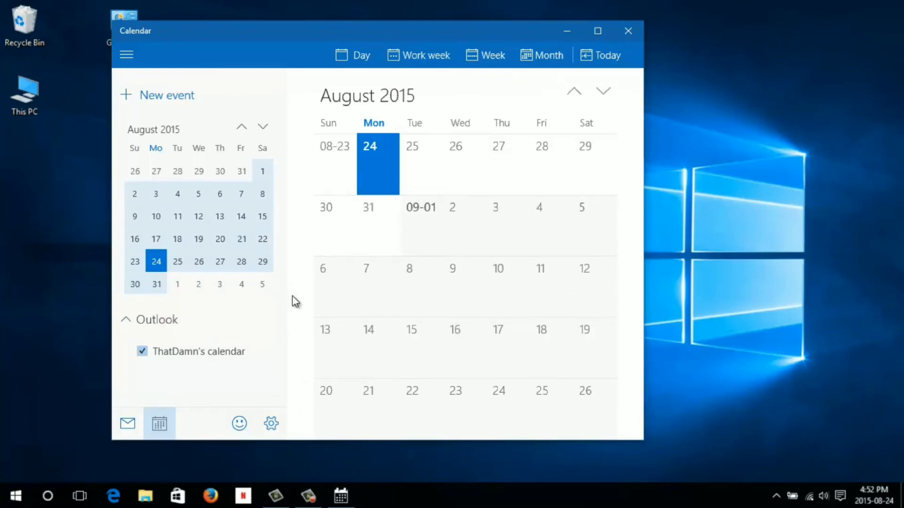
left_click(628, 30)
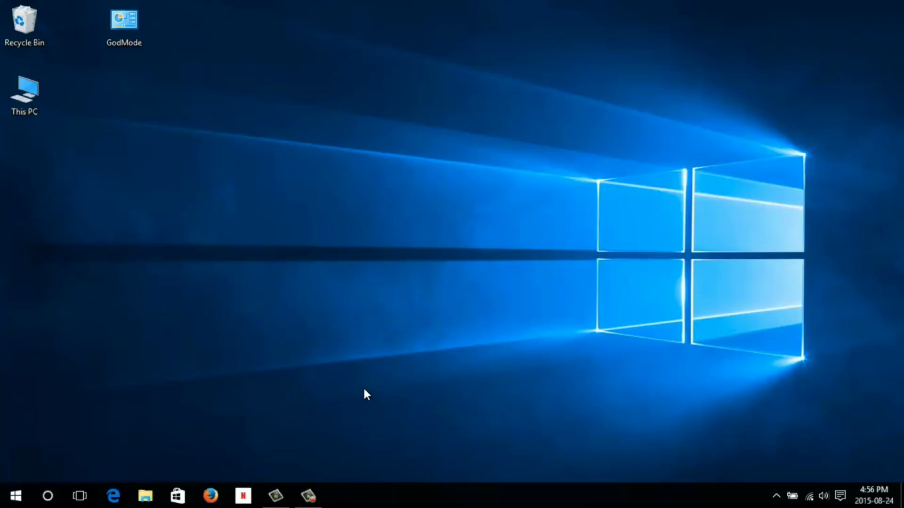
Step: Start the Xbox app and complete its first-run setup, accepting the suggested gamertag
left_click(16, 499)
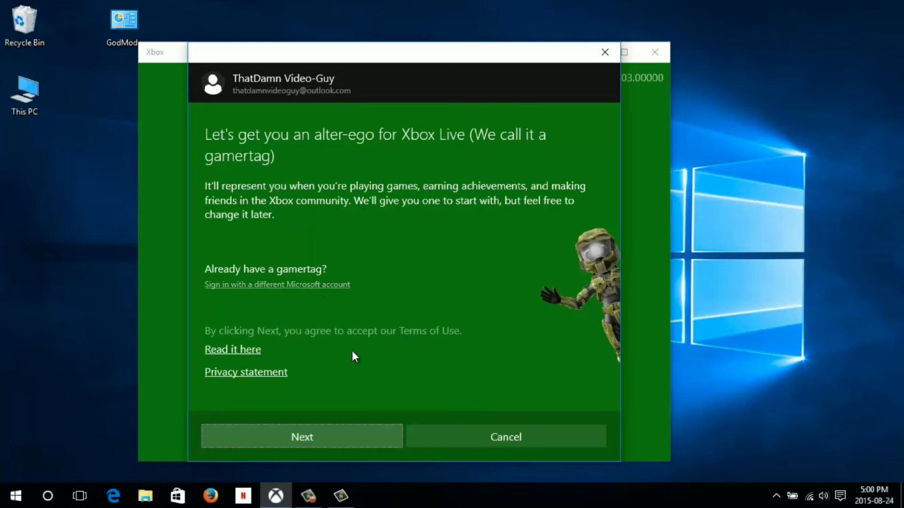
left_click(358, 430)
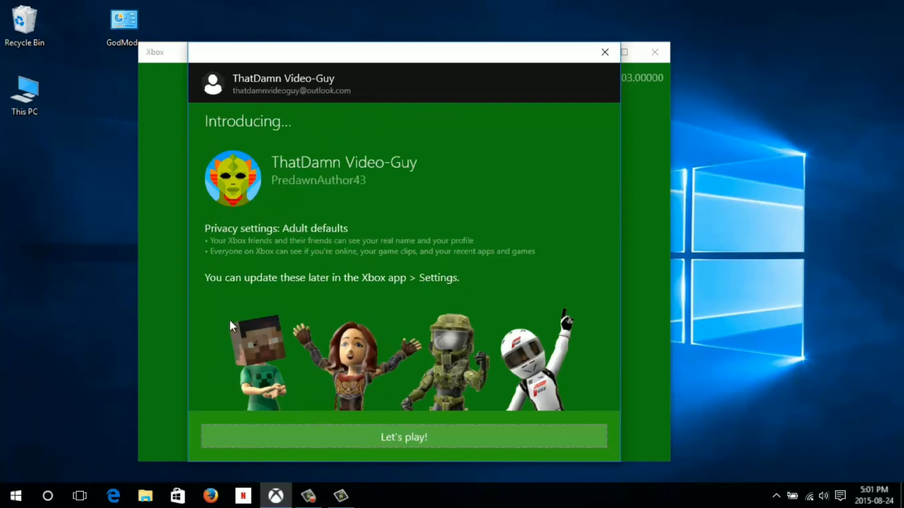
left_click(383, 439)
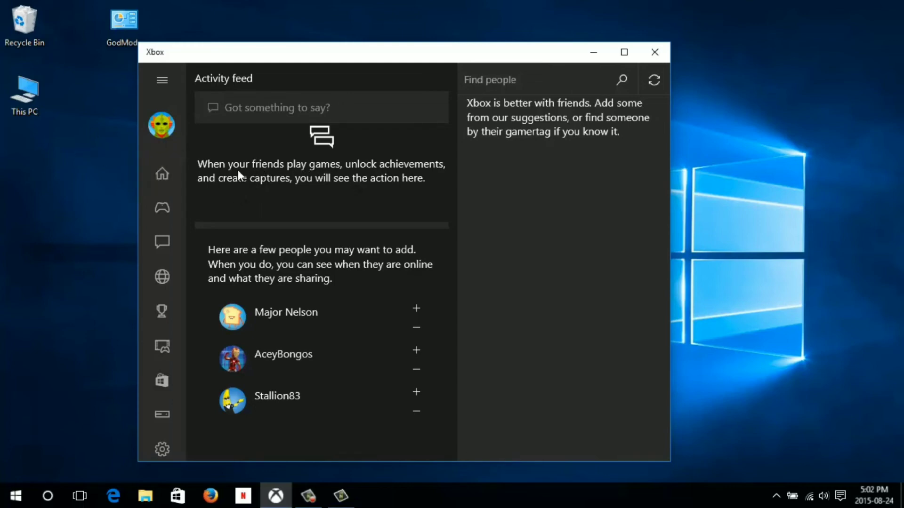
Step: Expand the Xbox app's navigation pane and show the My games list
left_click(169, 85)
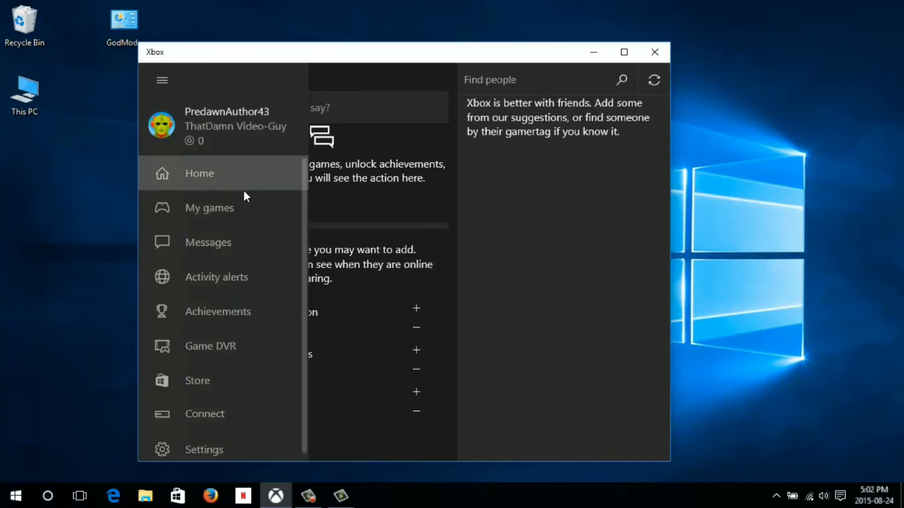
left_click(248, 210)
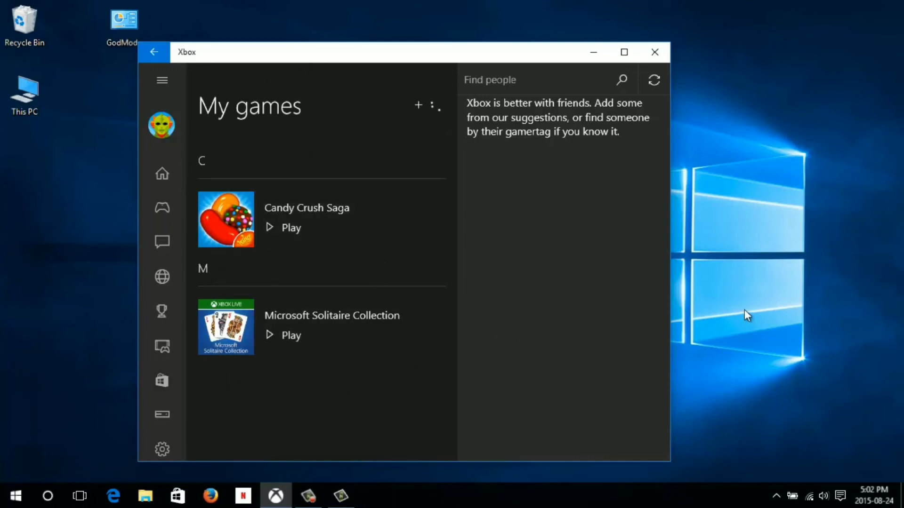
left_click(430, 351)
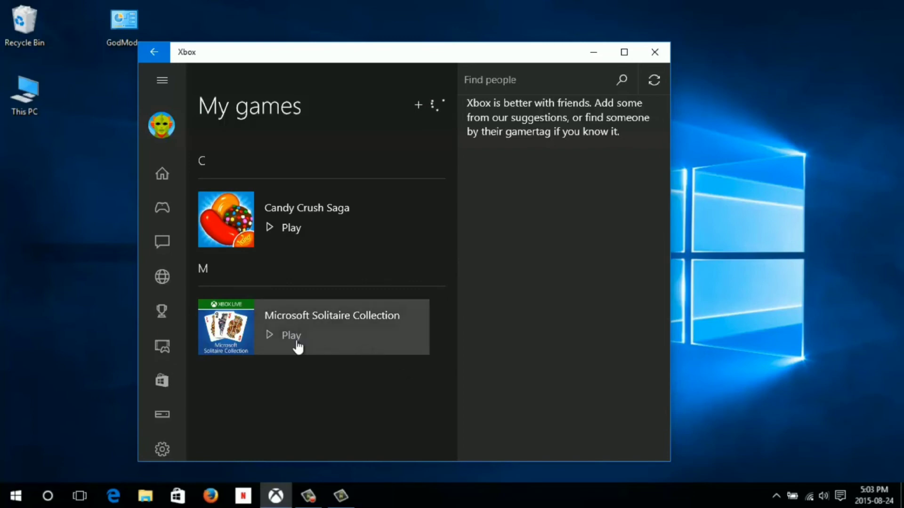
Step: Launch Microsoft Solitaire Collection from My games, grant it Xbox Live access, and start a Klondike game
left_click(295, 340)
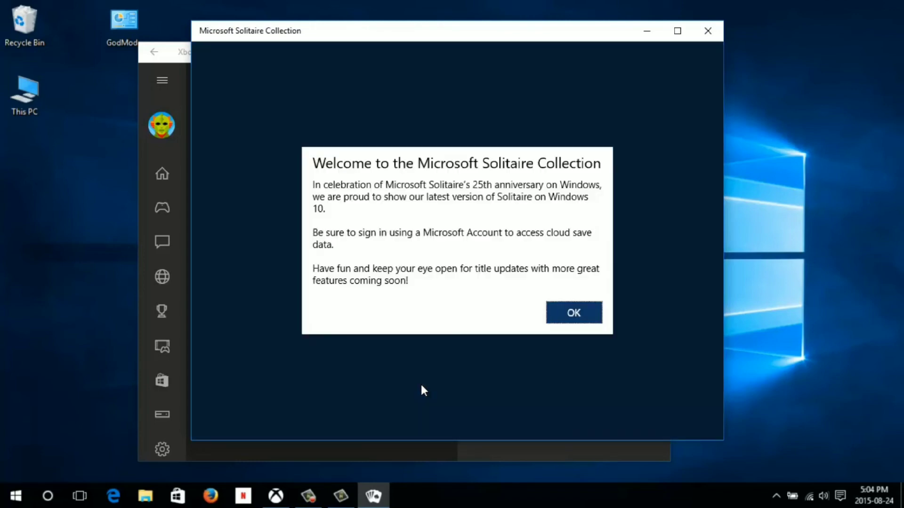
key("Return")
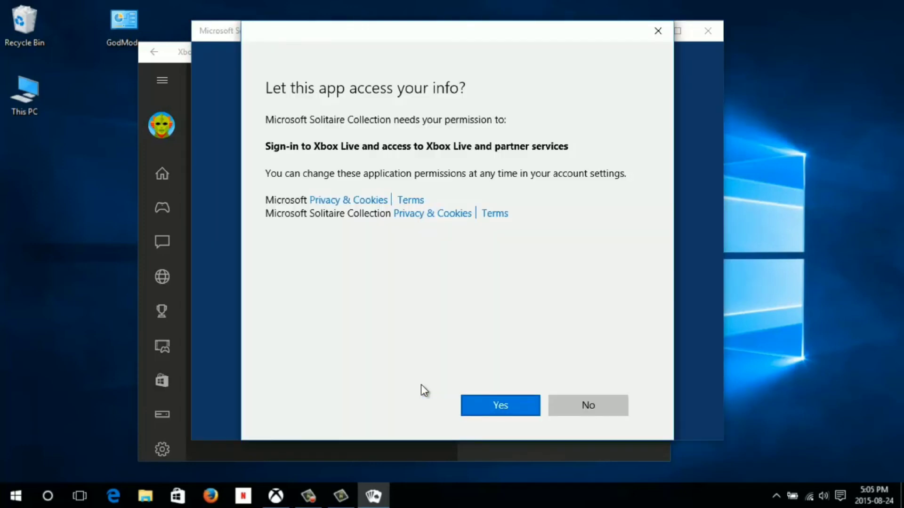
key("Return")
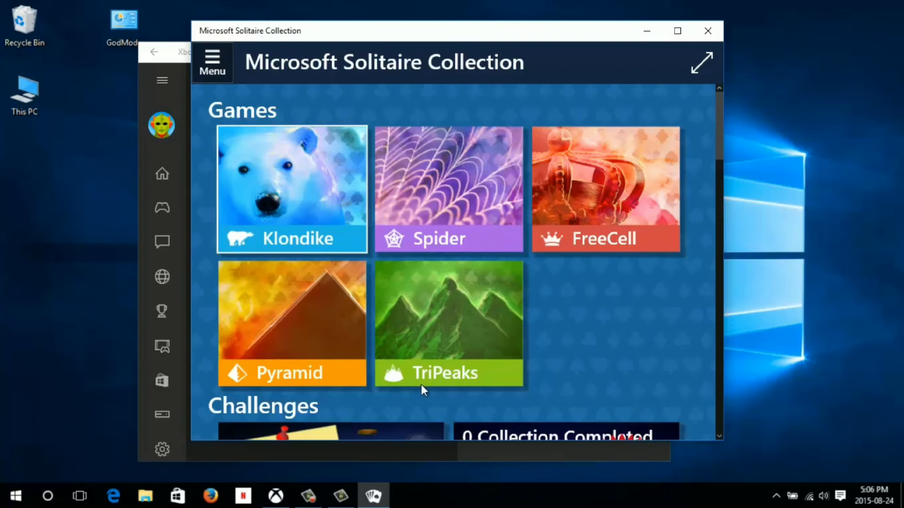
key("Return")
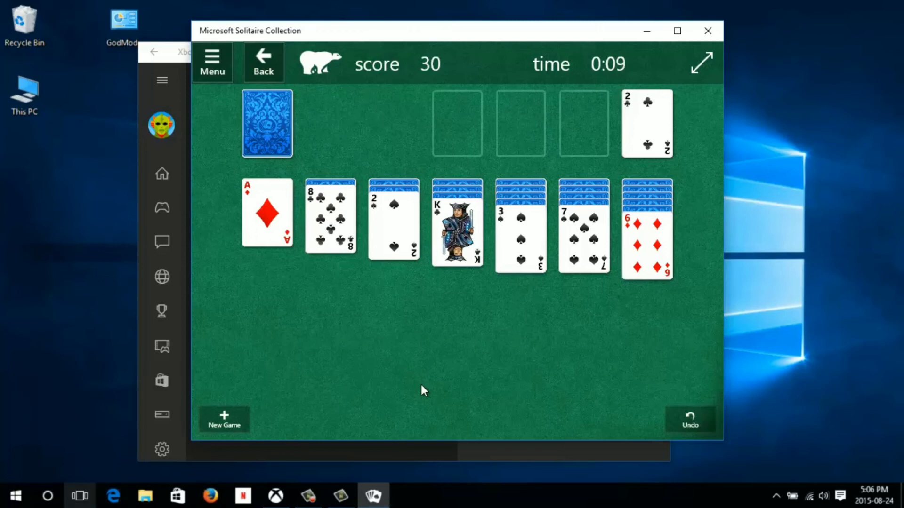
Step: Show all open windows and virtual desktops in Task View, and create a new virtual desktop
key("super+g")
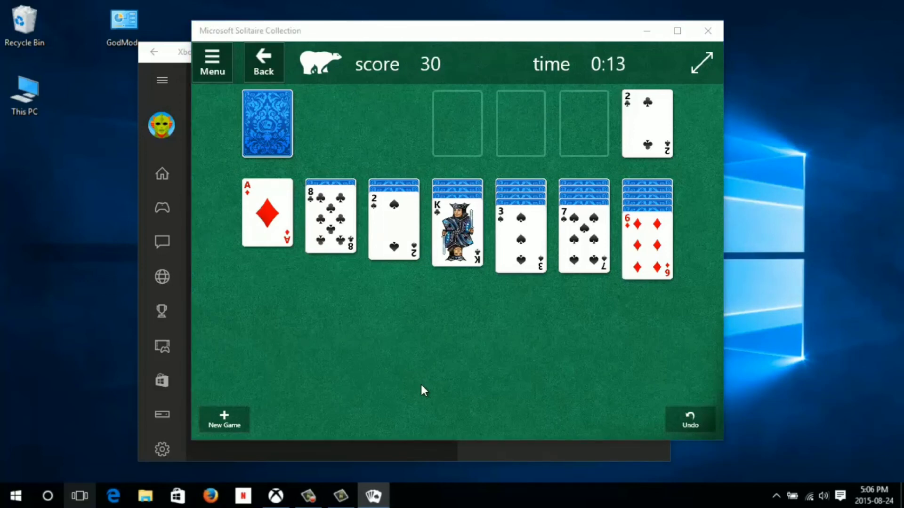
key("super+Tab")
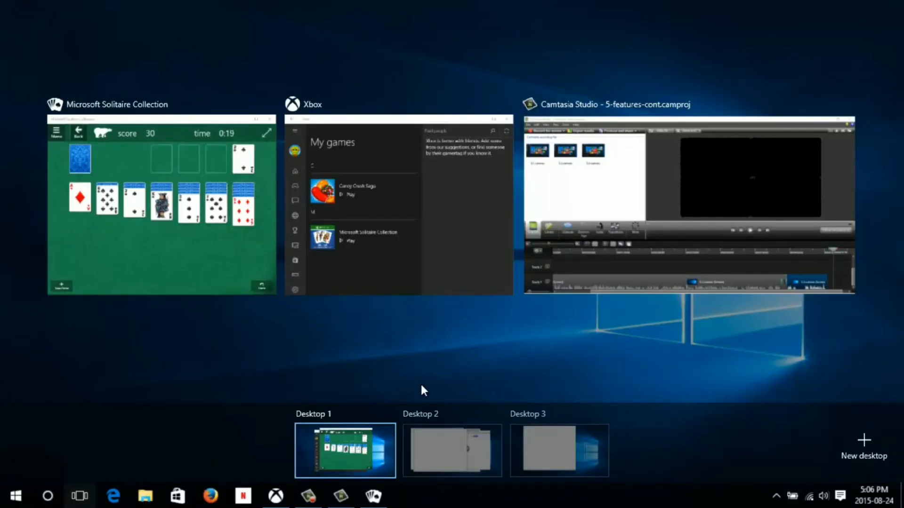
key("ctrl+super+d")
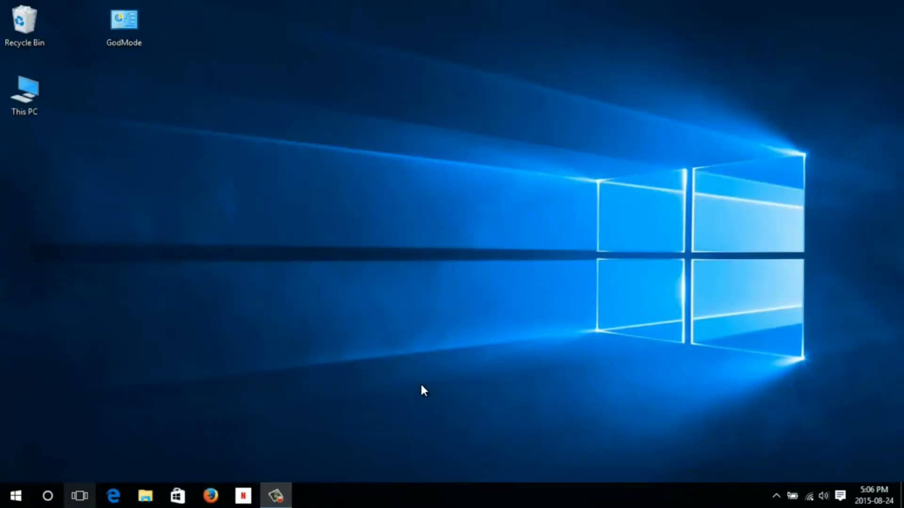
Step: Cycle back and forth through the apps on the taskbar and open the selected one
key("Right")
key("Right")
key("Right")
key("Right")
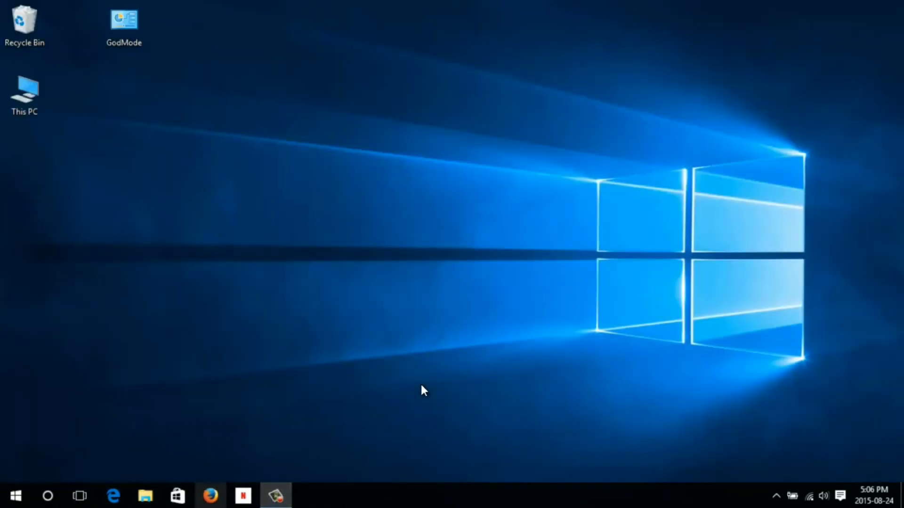
key("Right")
key("Left")
key("Left")
key("Left")
key("Left")
key("Return")
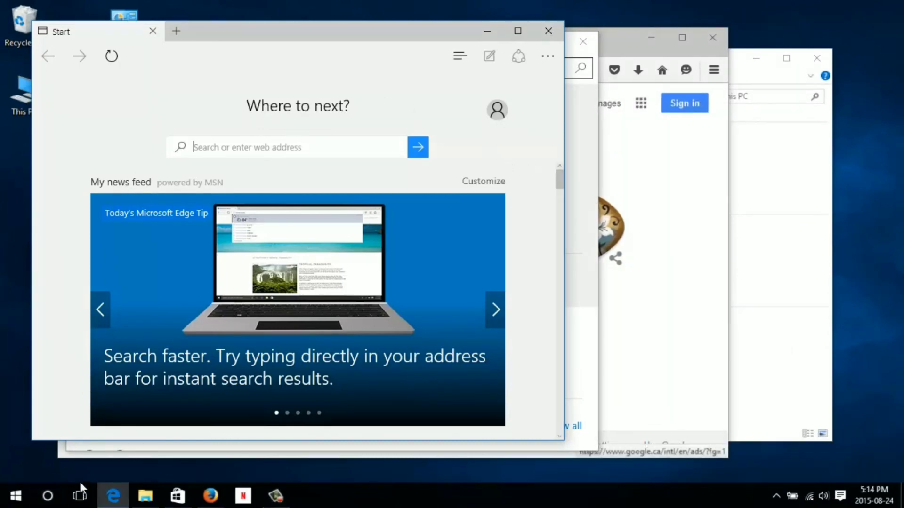
Step: Switch to Desktop 1 and record a short clip of the Solitaire game with the Game bar
left_click(80, 496)
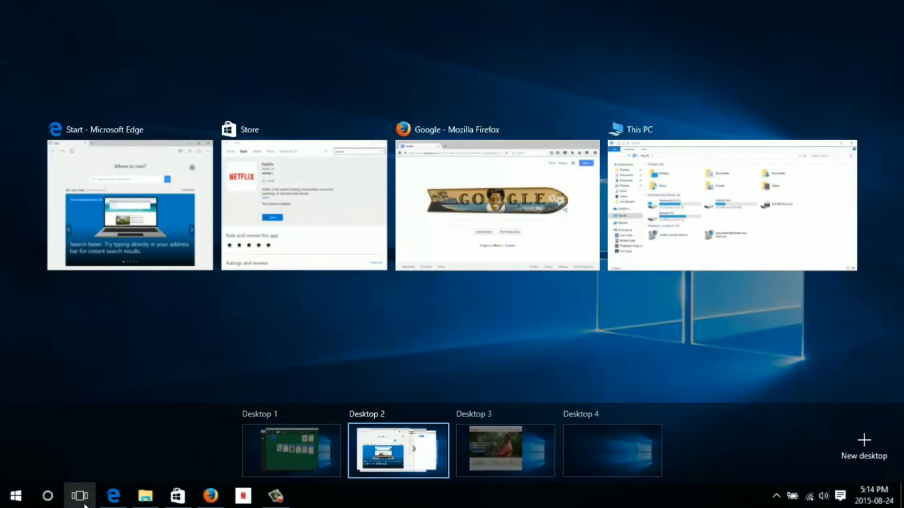
left_click(267, 447)
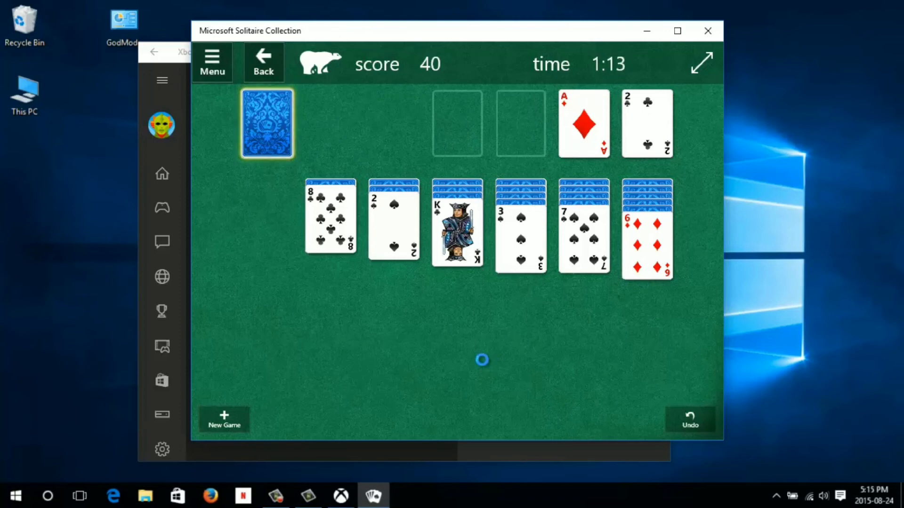
key("super+g")
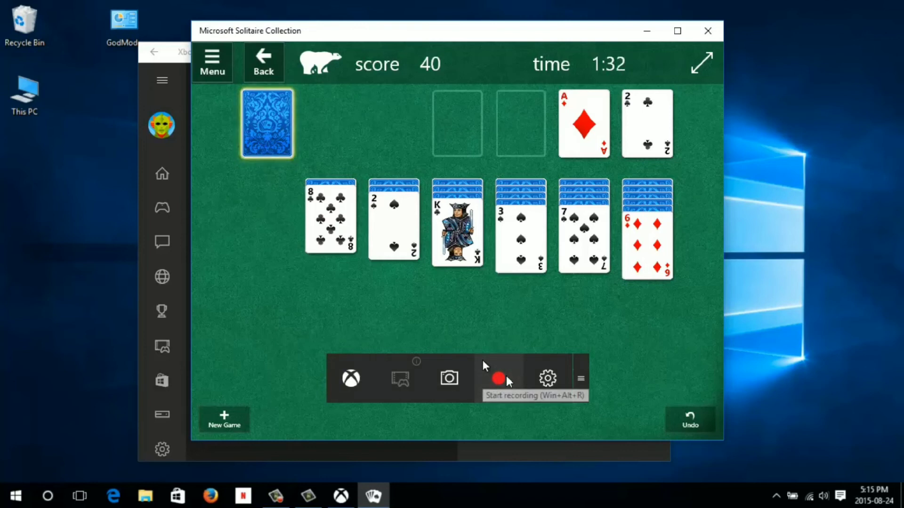
left_click(498, 379)
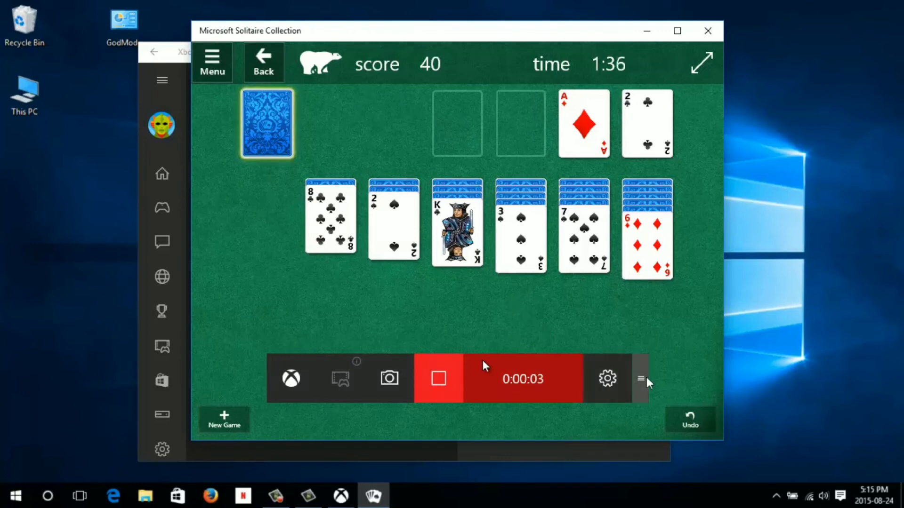
left_click(428, 380)
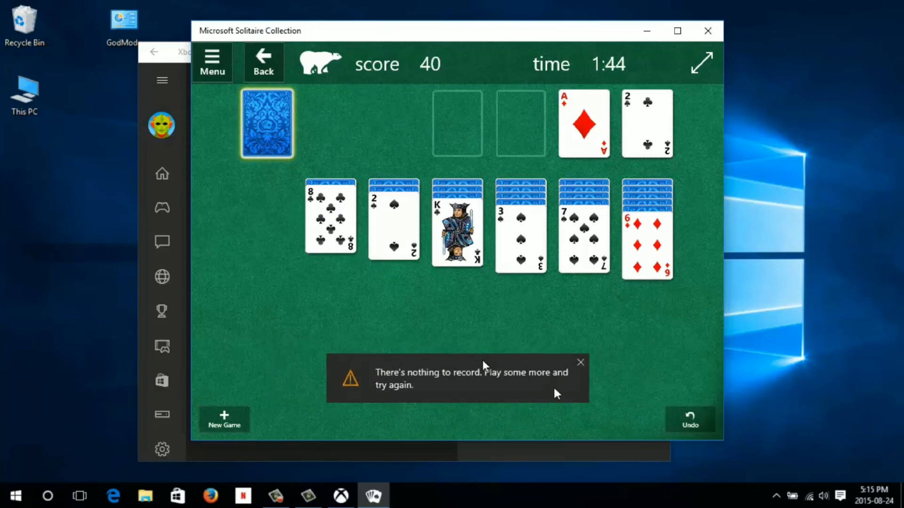
Step: Turn the Game bar's background game recording on and off again, and close its settings
left_click(553, 389)
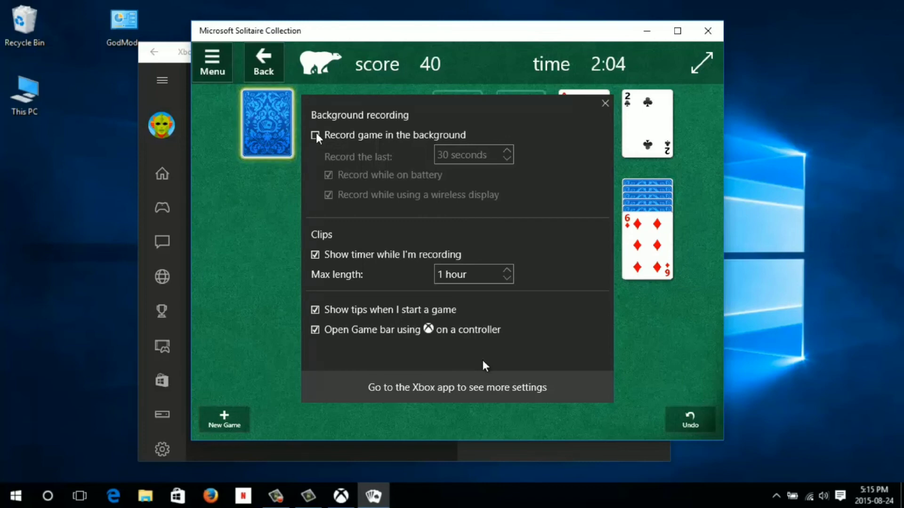
left_click(315, 136)
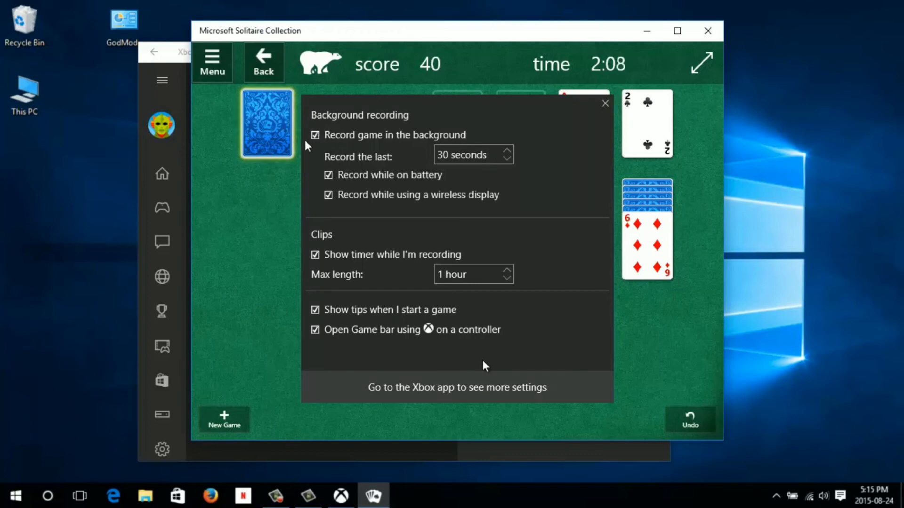
left_click(315, 135)
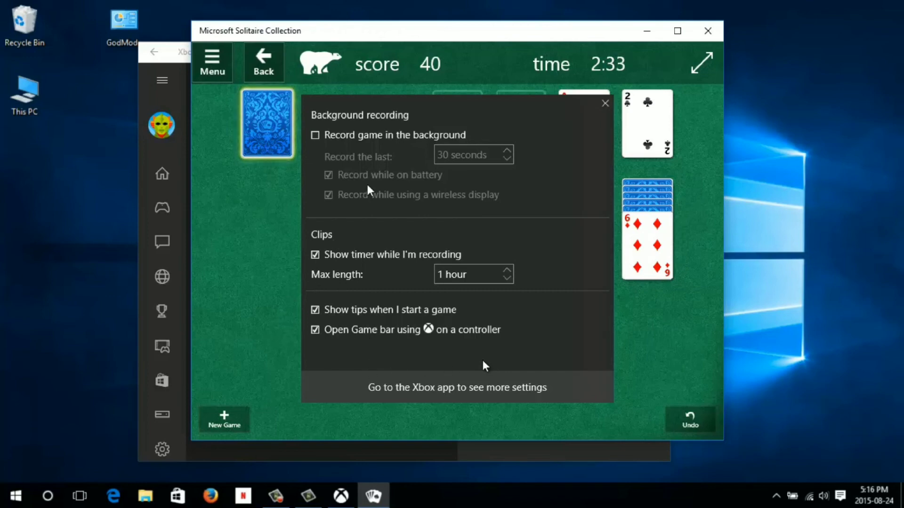
left_click(605, 103)
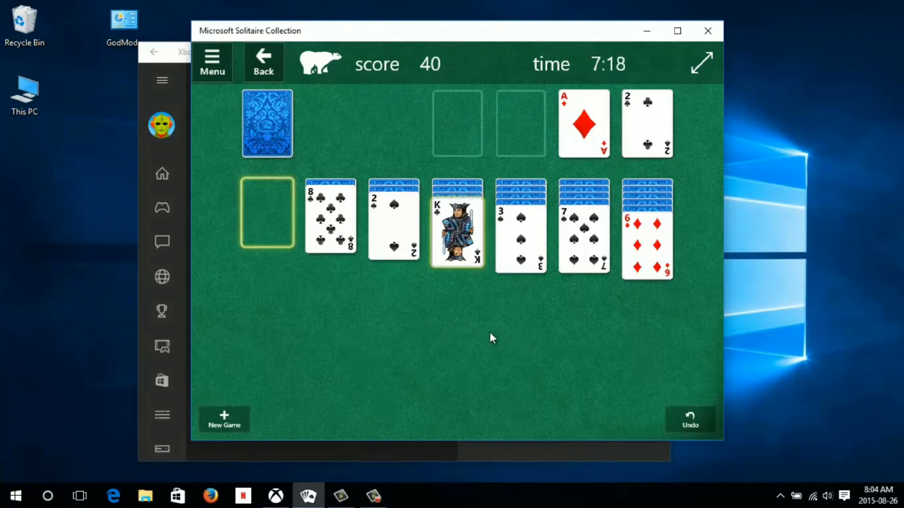
Step: Switch to the Xbox app and open its Game DVR section
left_click(139, 87)
left_click(162, 80)
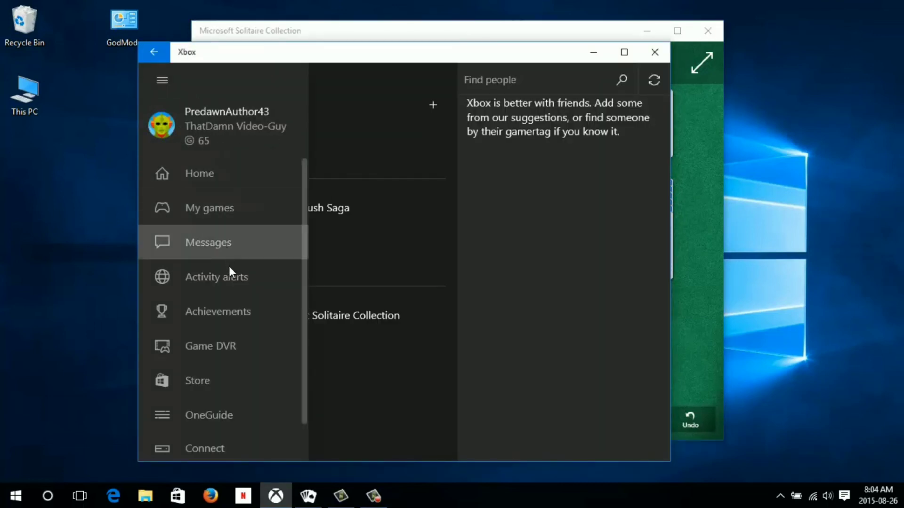
left_click(239, 340)
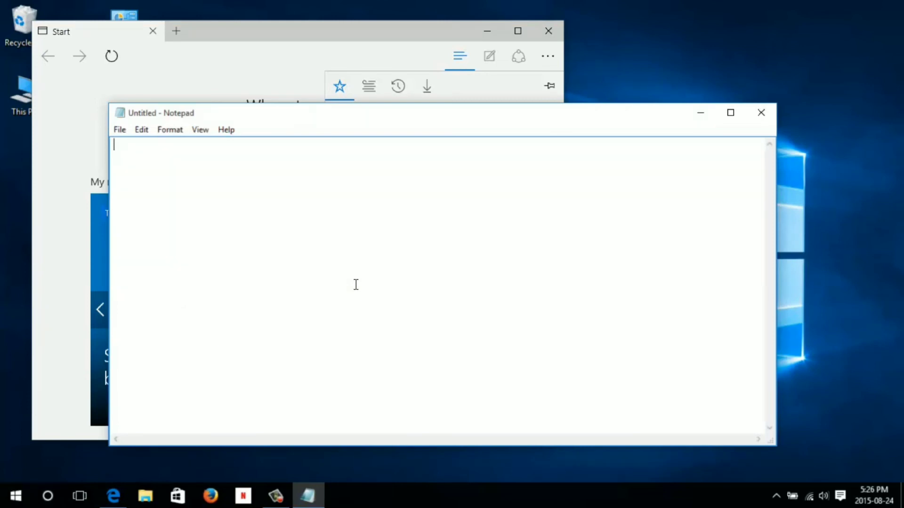
Step: Enter ggggg in the blank Notepad document and print it with Microsoft Print to PDF as test in the Documents folder
type("ggggg")
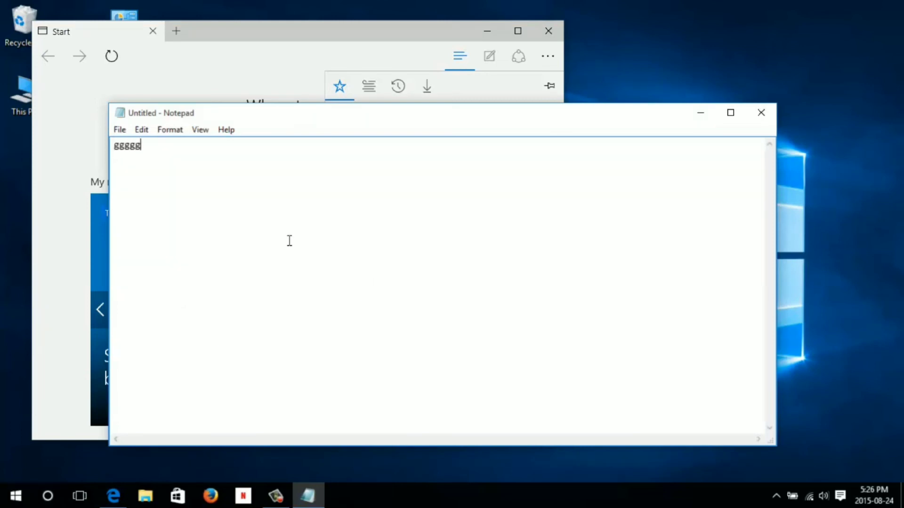
left_click(119, 129)
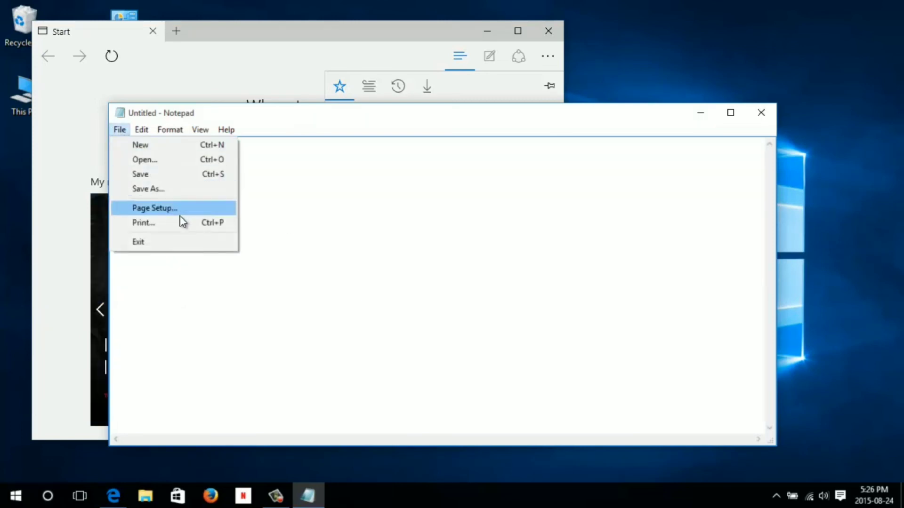
left_click(197, 224)
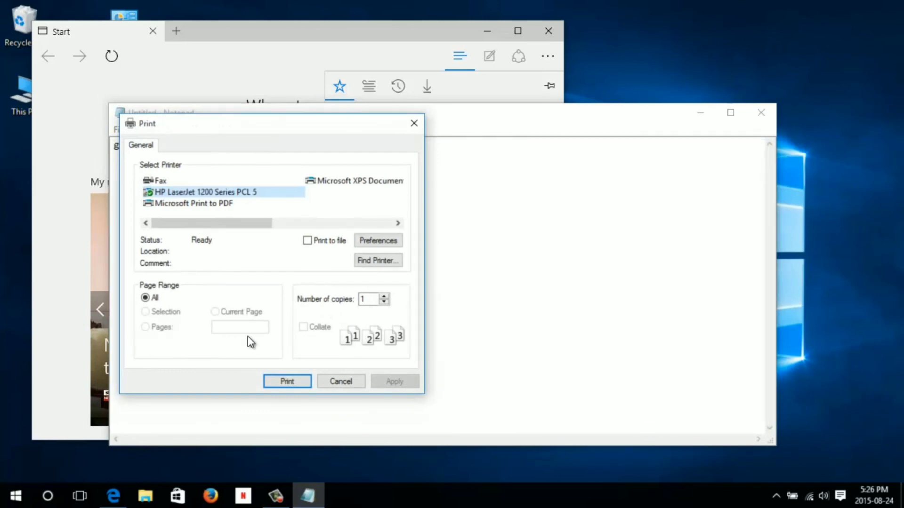
left_click(216, 207)
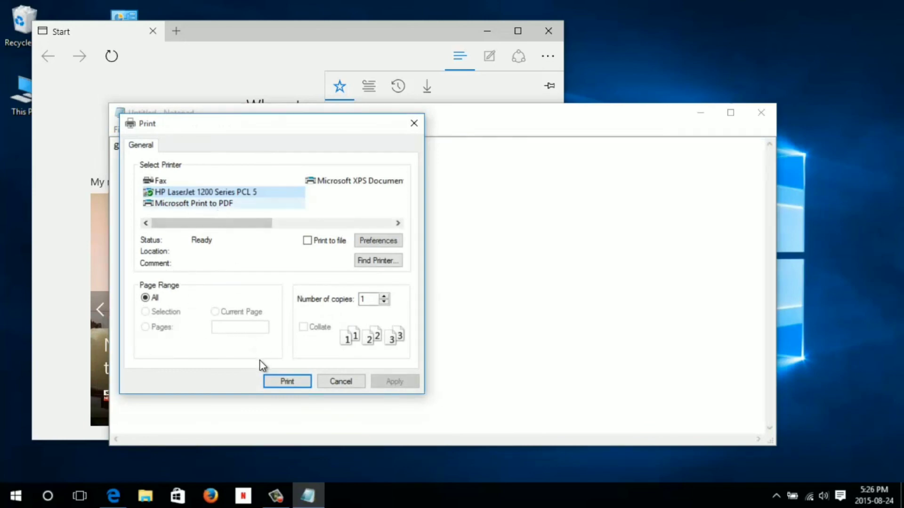
left_click(284, 380)
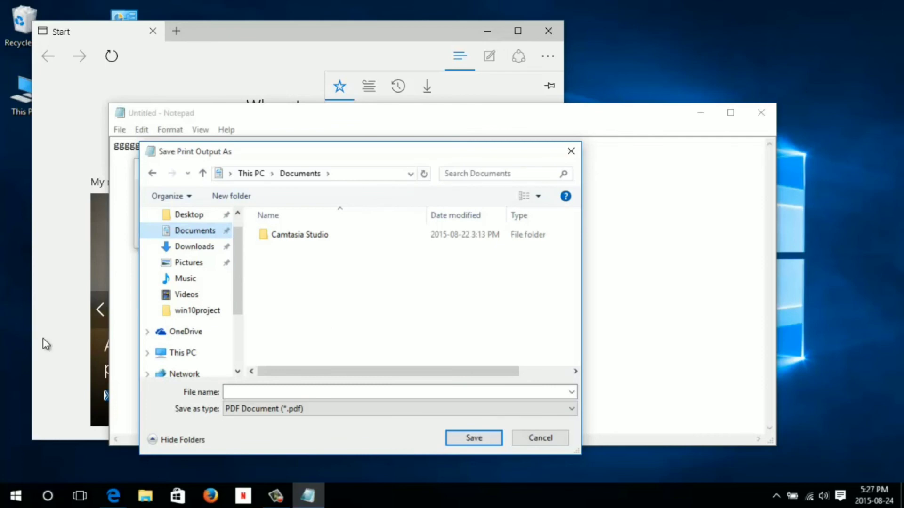
left_click(380, 391)
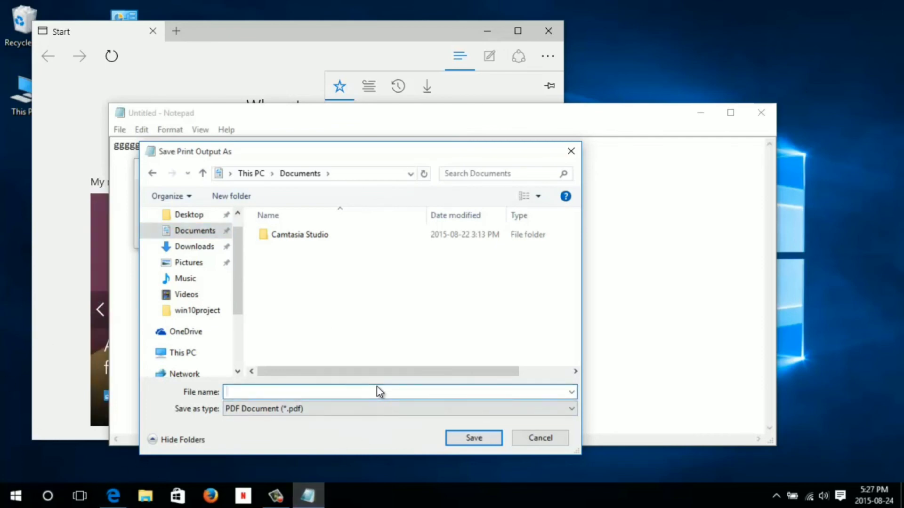
type("tw")
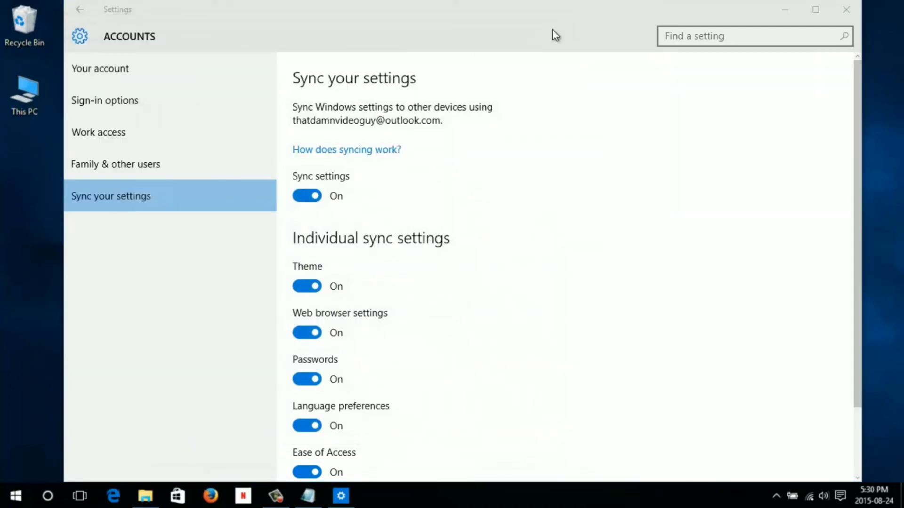
Step: Close the Settings, Documents and Notepad windows, discarding the unsaved note
left_click(850, 11)
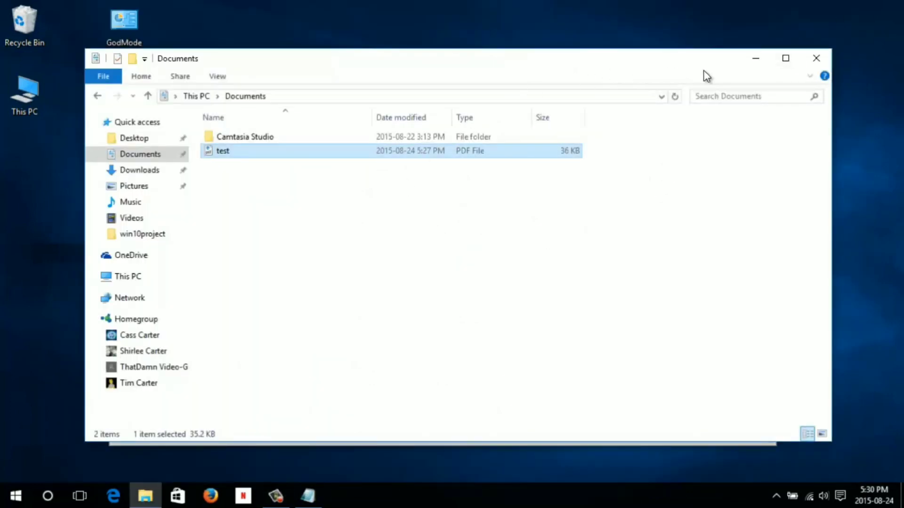
left_click(817, 58)
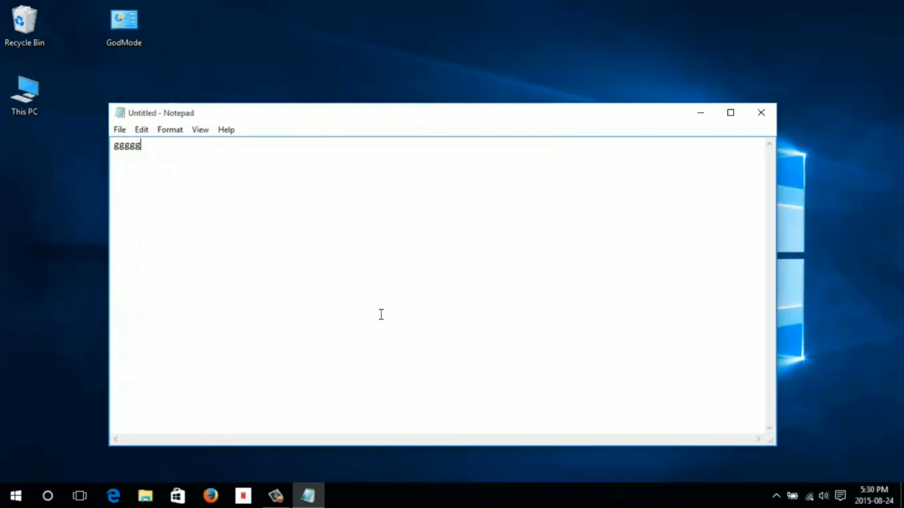
left_click(762, 112)
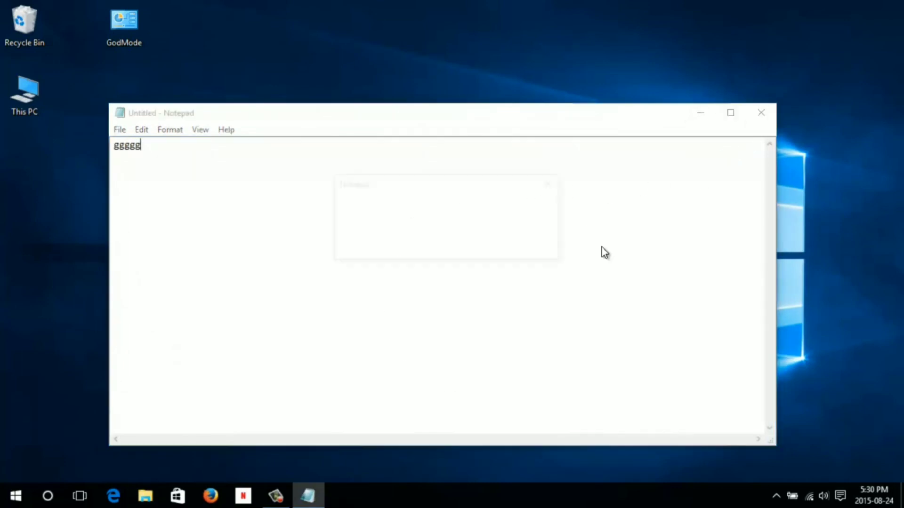
left_click(478, 249)
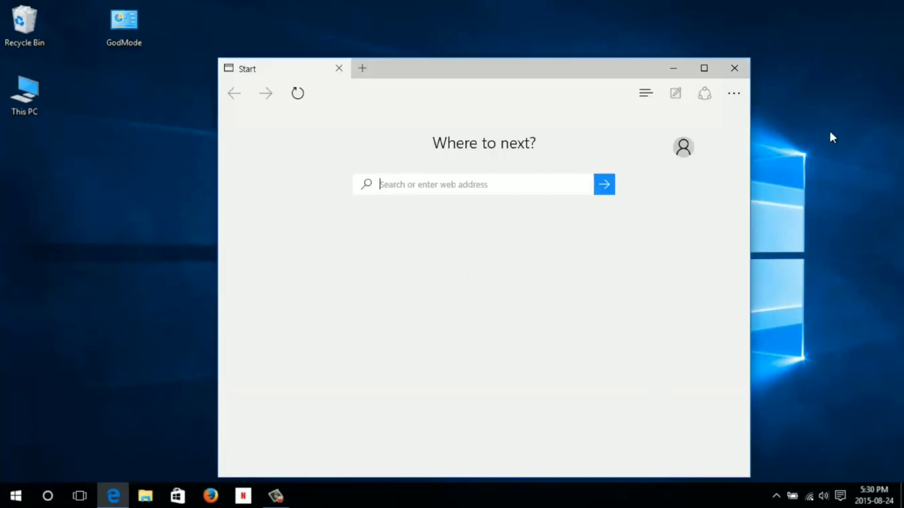
Step: View the favorites and the reading list in Microsoft Edge's hub
left_click(653, 96)
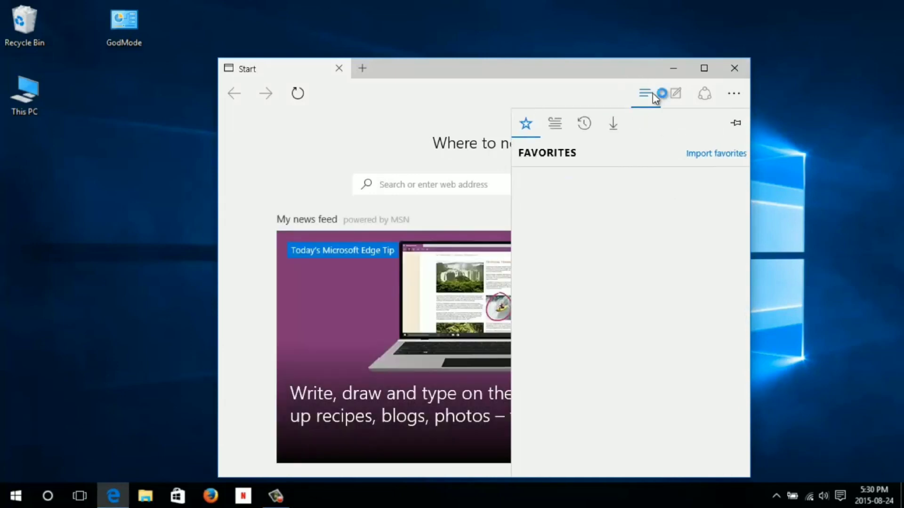
left_click(549, 126)
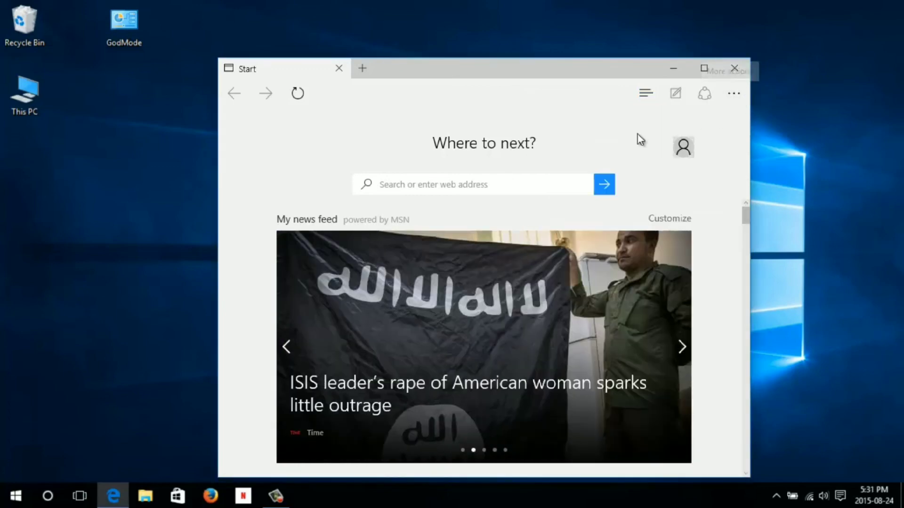
Step: Set the browser's theme to Dark and turn on the favorites bar in its settings
left_click(733, 93)
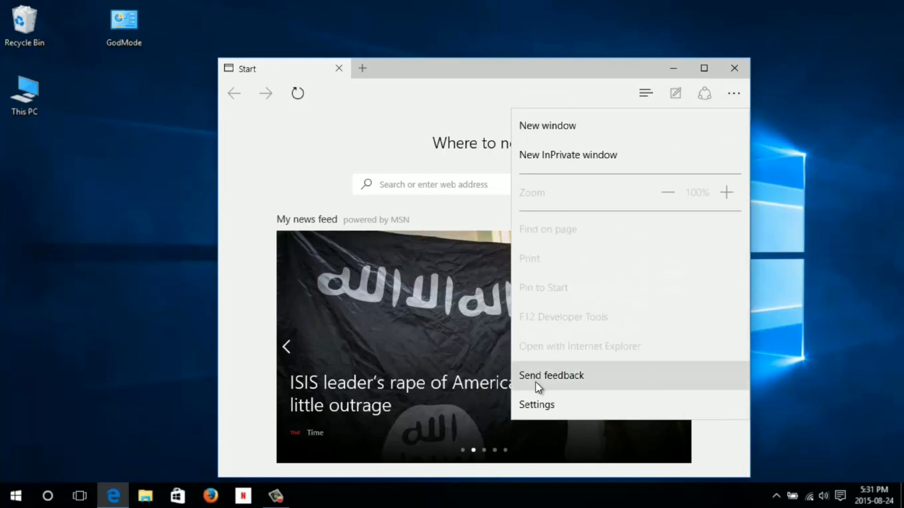
left_click(549, 409)
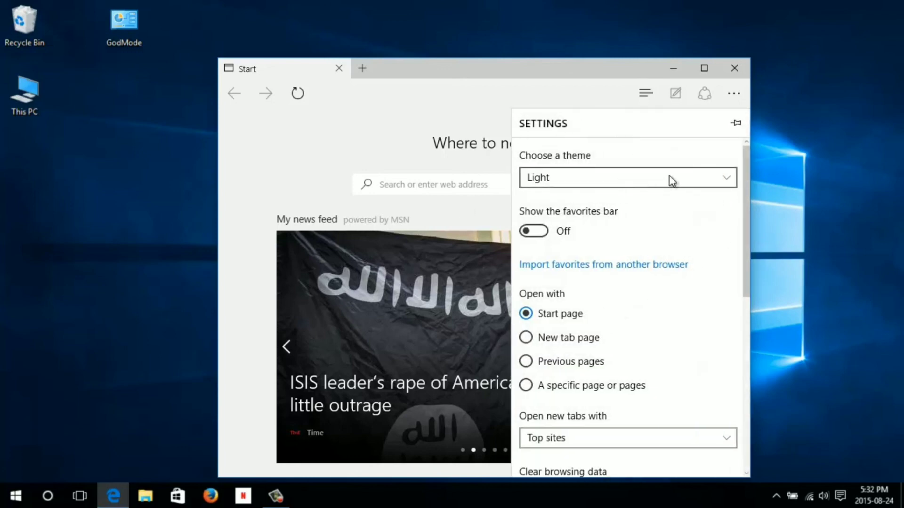
left_click(728, 179)
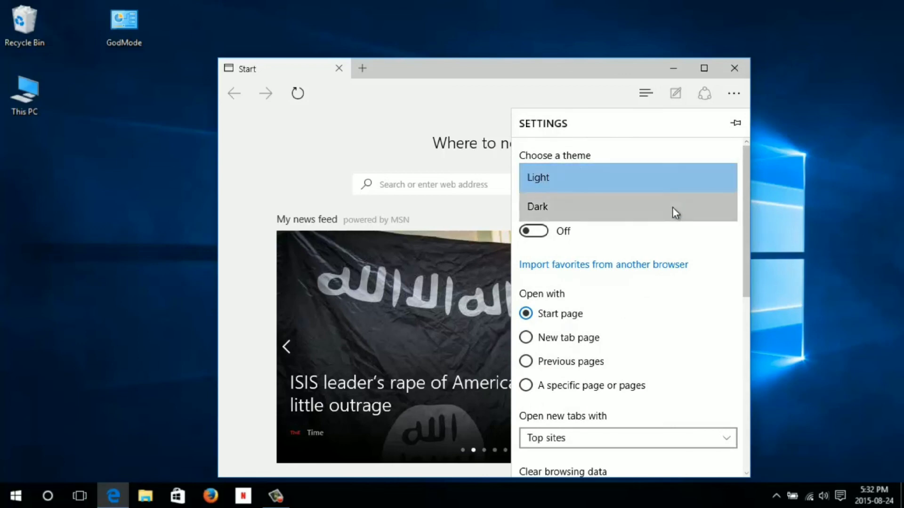
left_click(672, 207)
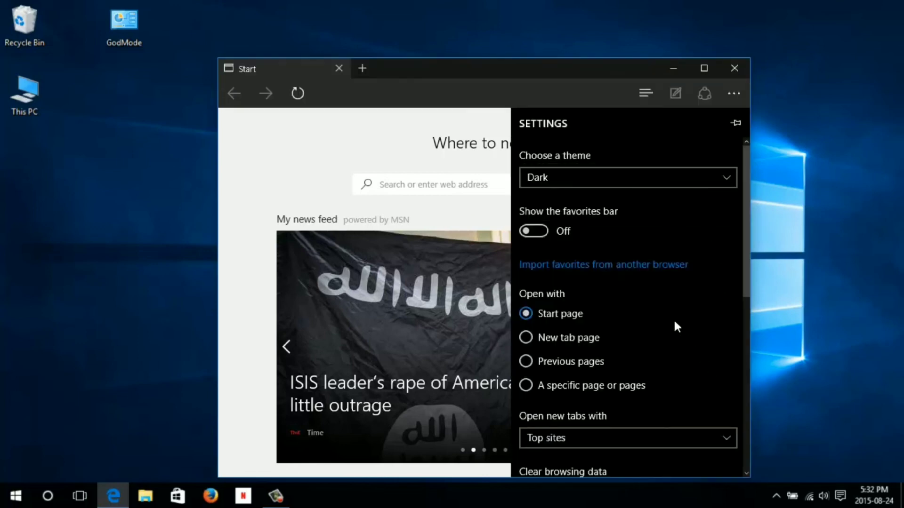
left_click(543, 230)
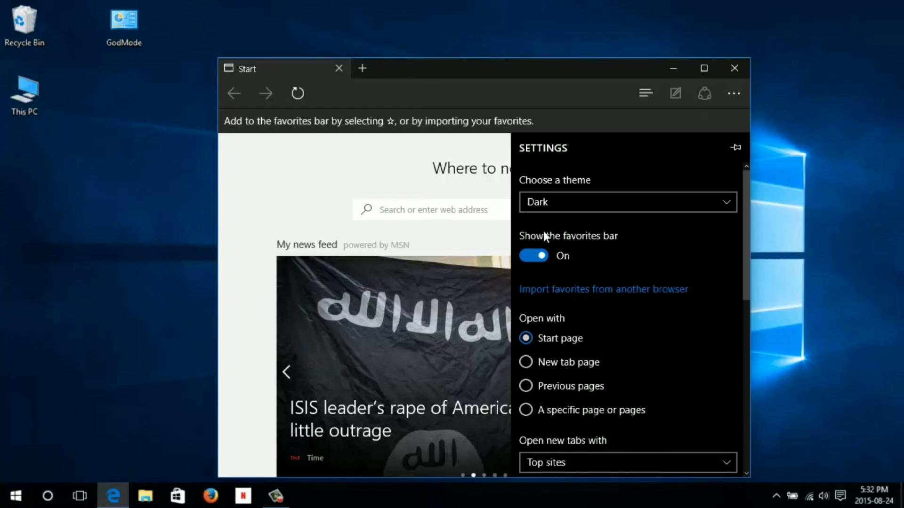
Step: Examine the browser's startup page options and the choices for what new tabs open with
scroll(619, 252, "down", 1)
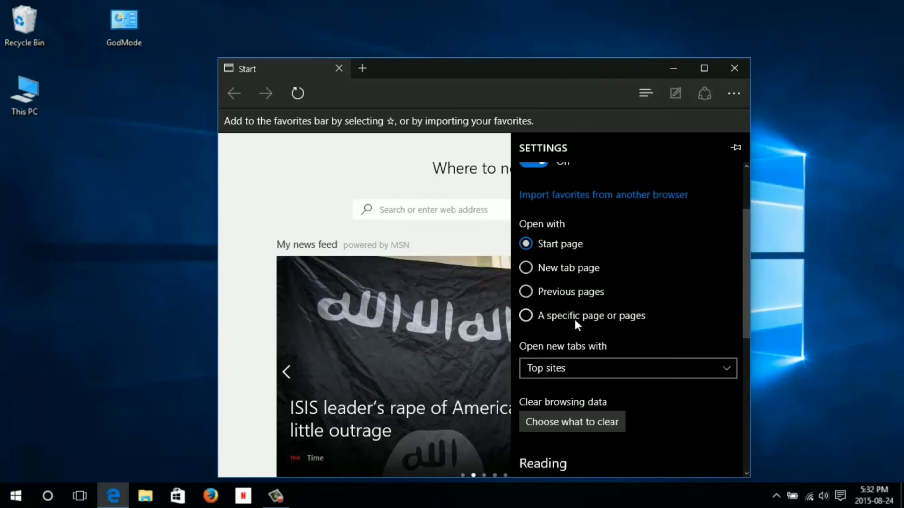
scroll(575, 319, "down", 2)
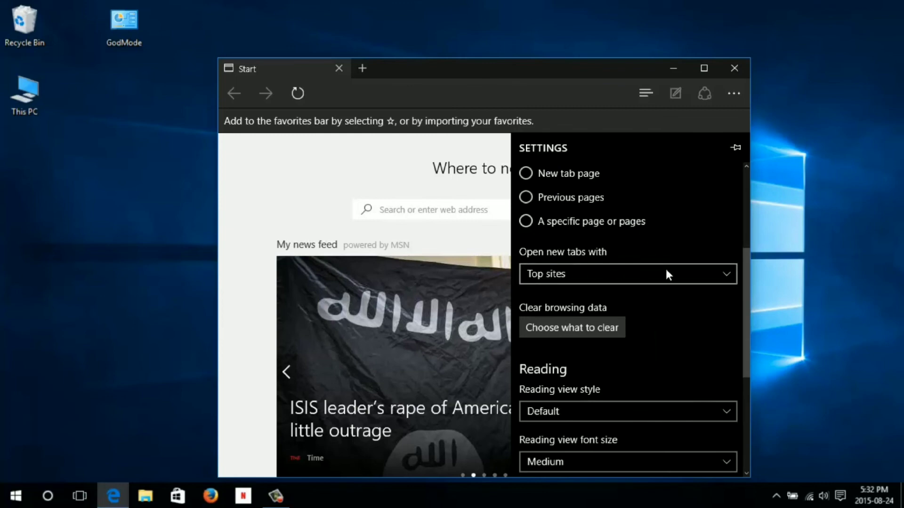
left_click(722, 275)
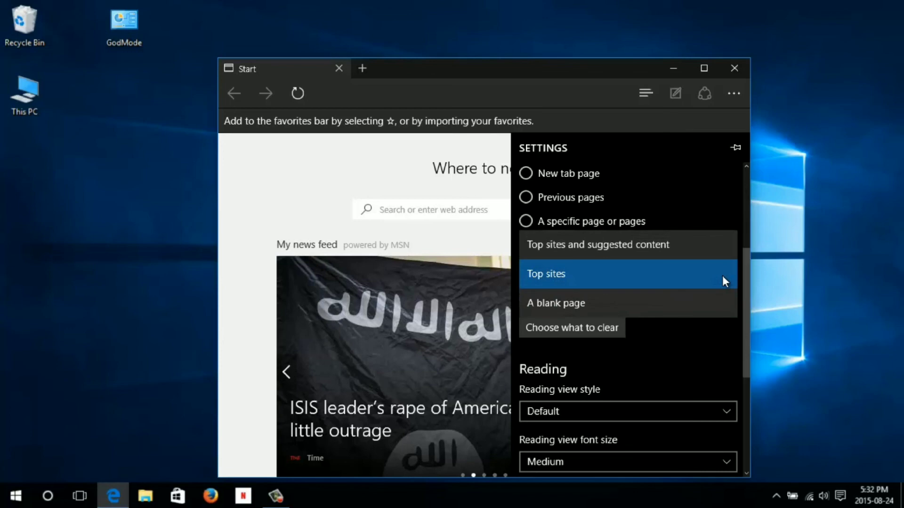
left_click(679, 344)
Step: Set the reading view style to Medium in the browser settings
scroll(649, 323, "down", 1)
scroll(651, 330, "down", 2)
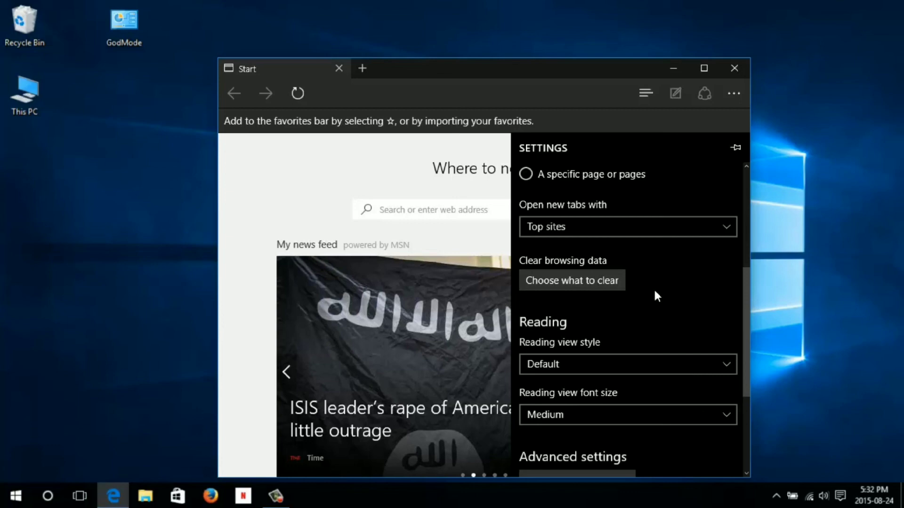
scroll(605, 281, "down", 3)
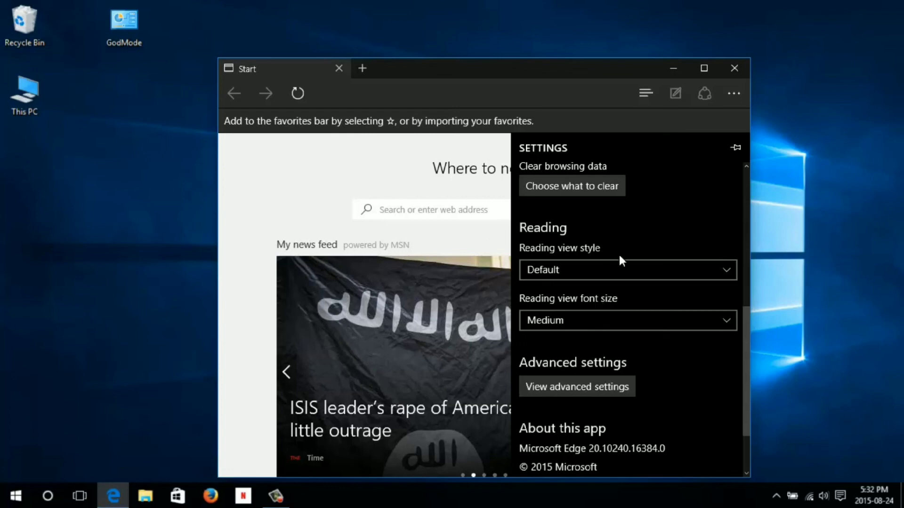
left_click(722, 269)
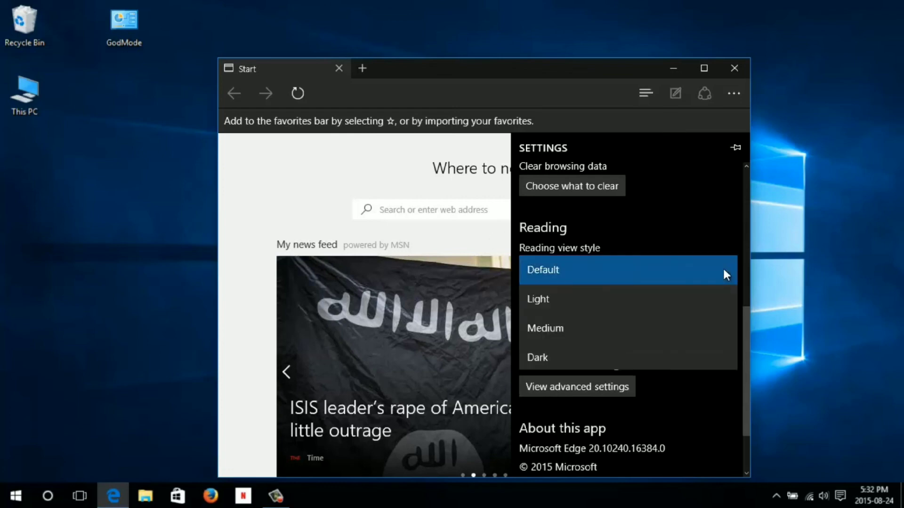
left_click(658, 328)
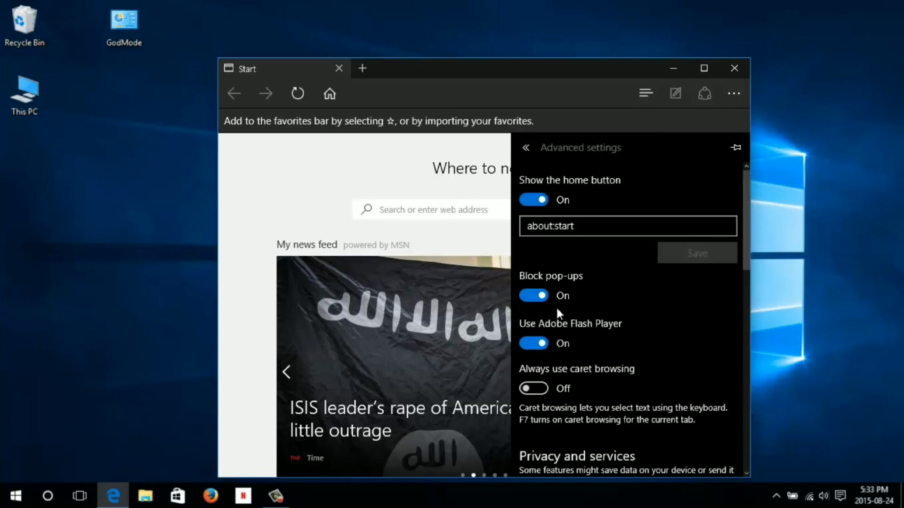
Step: Review the advanced browser settings for pop-ups, Flash Player, caret browsing, saved passwords, form entries, Do Not Track and Cortana
scroll(558, 311, "down", 3)
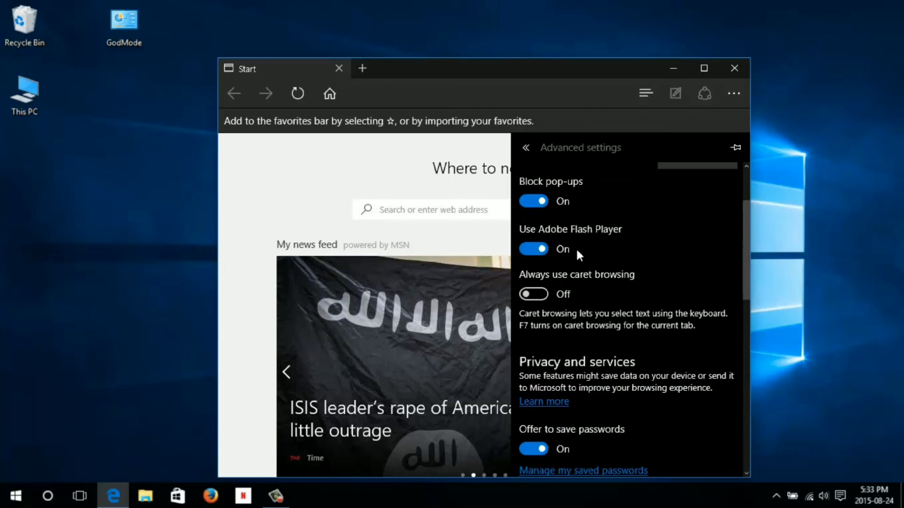
scroll(639, 271, "down", 1)
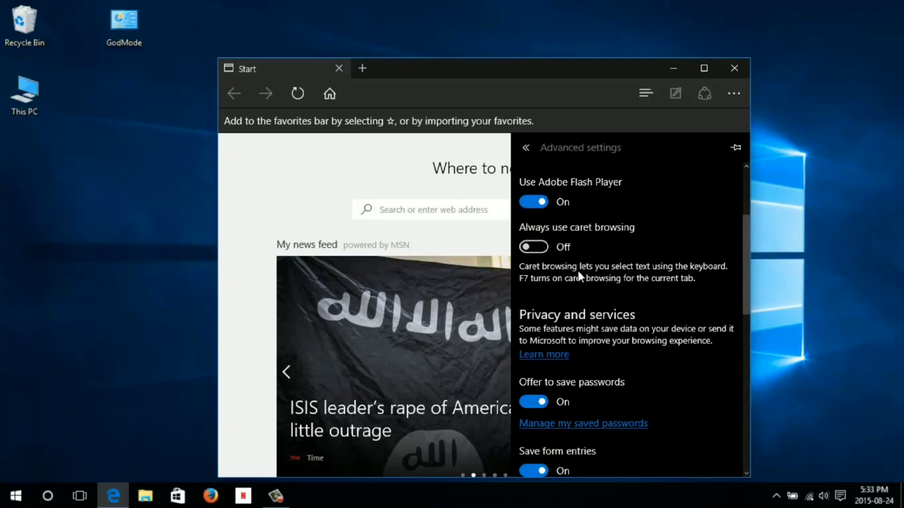
scroll(621, 261, "down", 3)
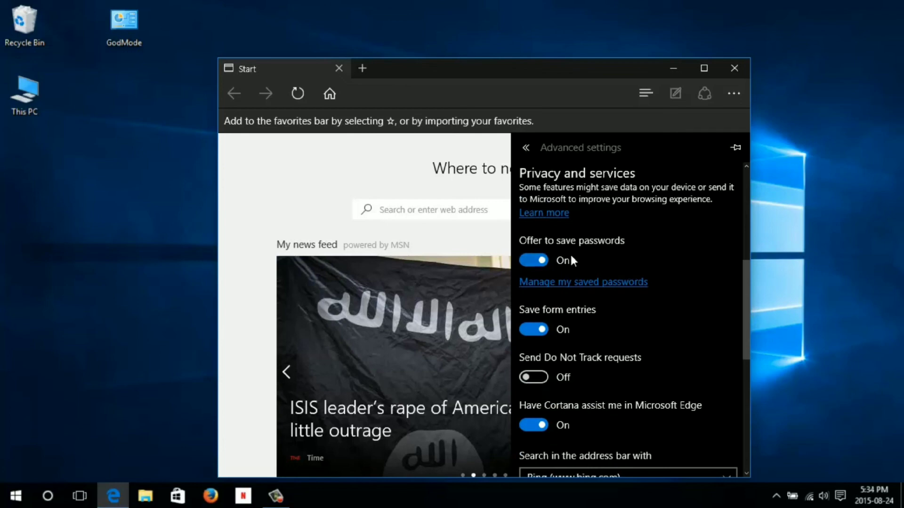
scroll(628, 254, "down", 1)
scroll(629, 254, "down", 1)
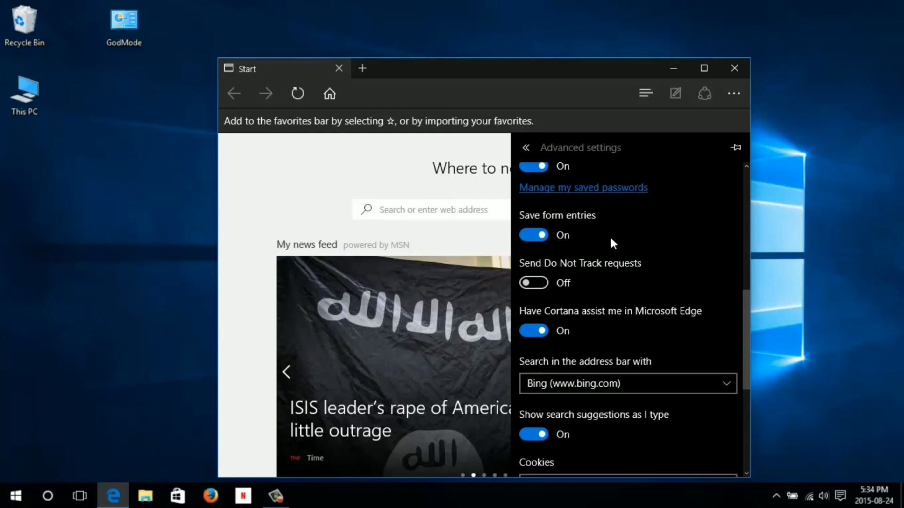
scroll(640, 281, "down", 1)
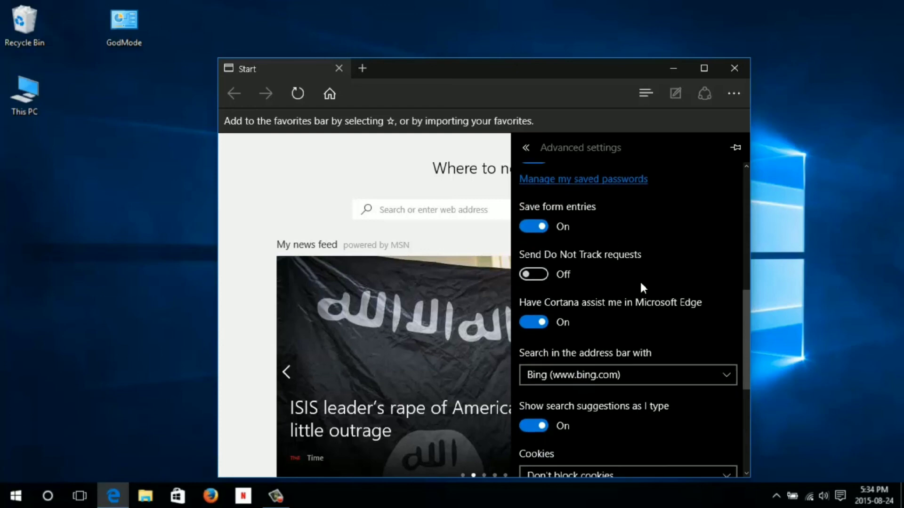
scroll(647, 285, "down", 1)
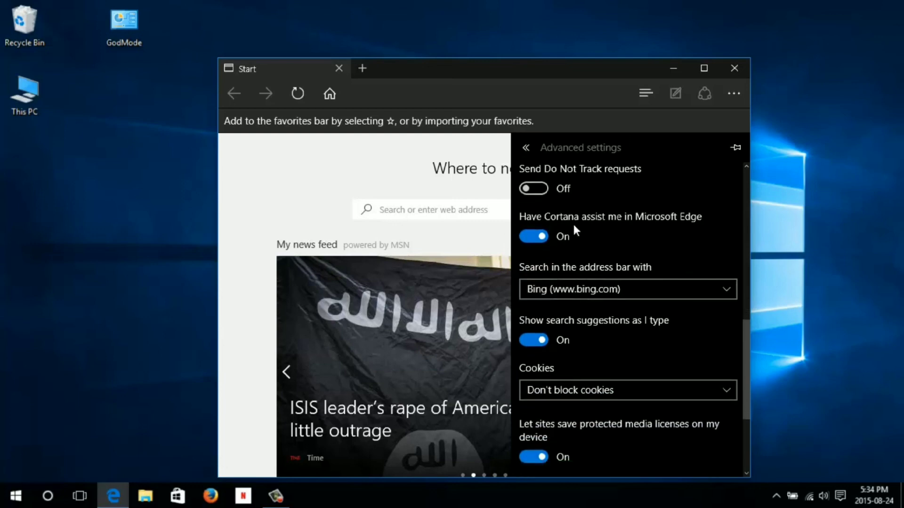
scroll(610, 252, "down", 1)
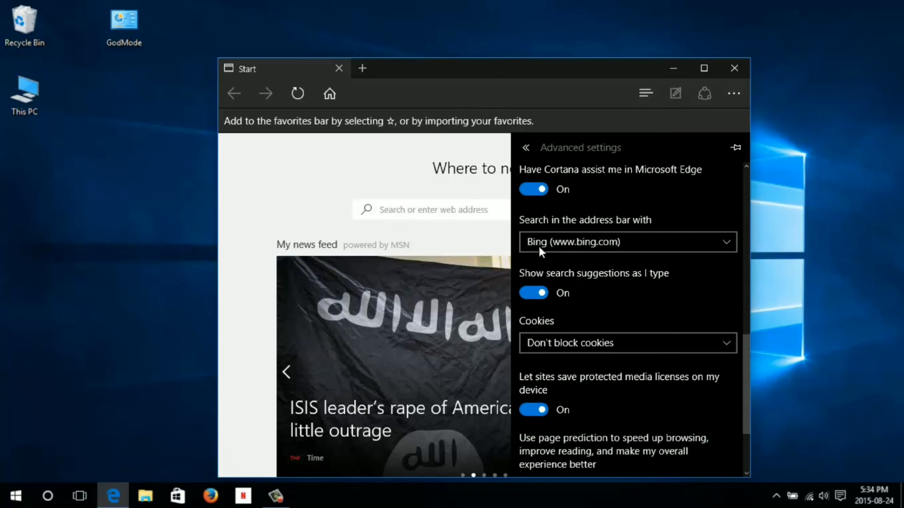
Step: Review the advanced browser settings for the address bar search engine, search suggestions, cookies, media licenses, page prediction and SmartScreen Filter, and close the settings
left_click(730, 242)
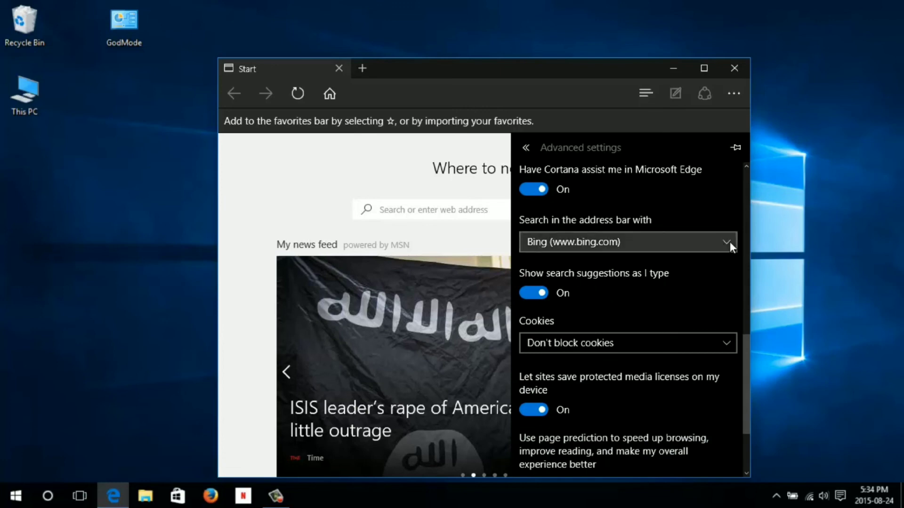
left_click(730, 242)
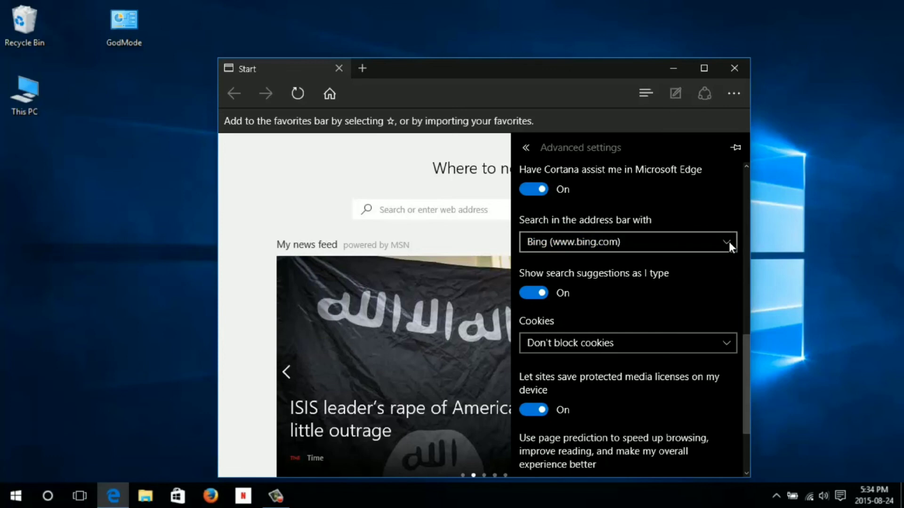
left_click(729, 241)
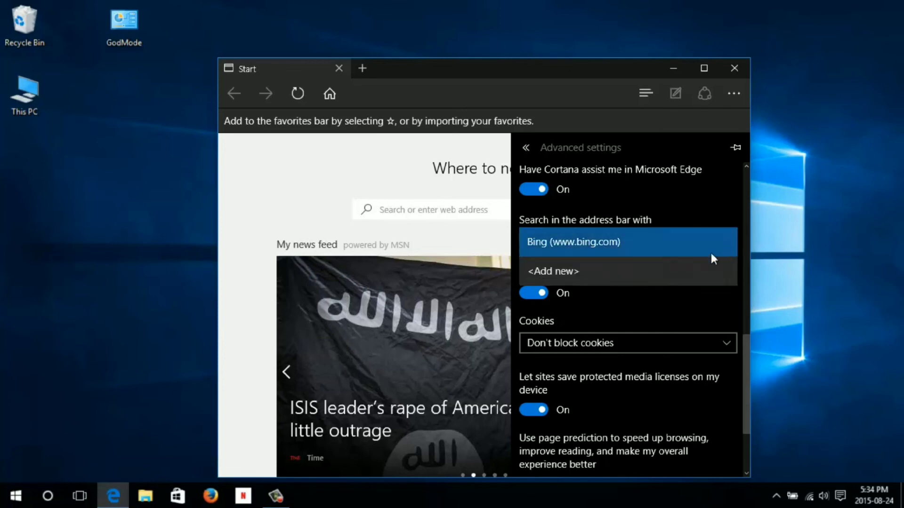
scroll(607, 244, "down", 1)
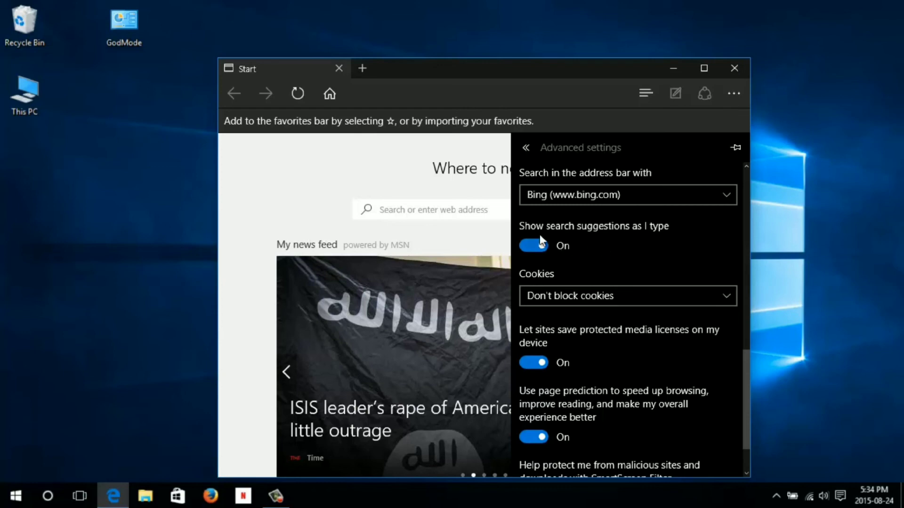
scroll(602, 254, "down", 1)
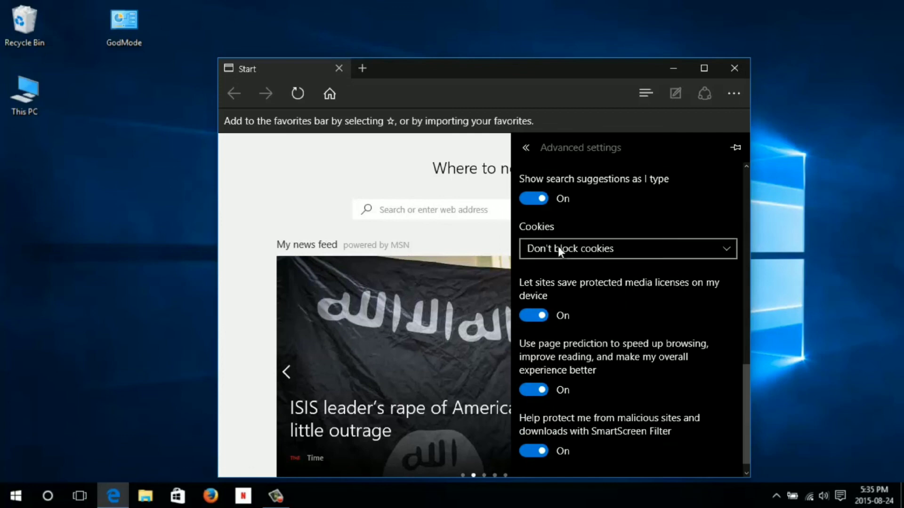
scroll(710, 302, "down", 1)
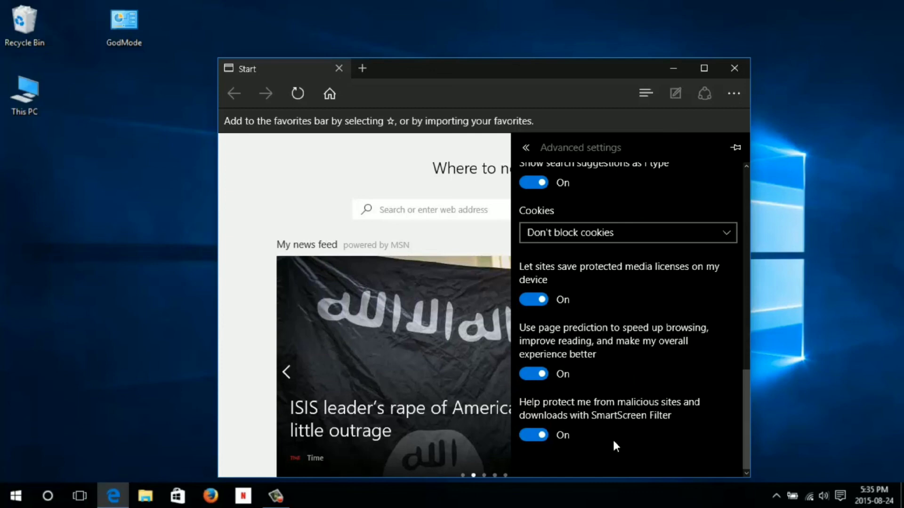
scroll(625, 353, "up", 10)
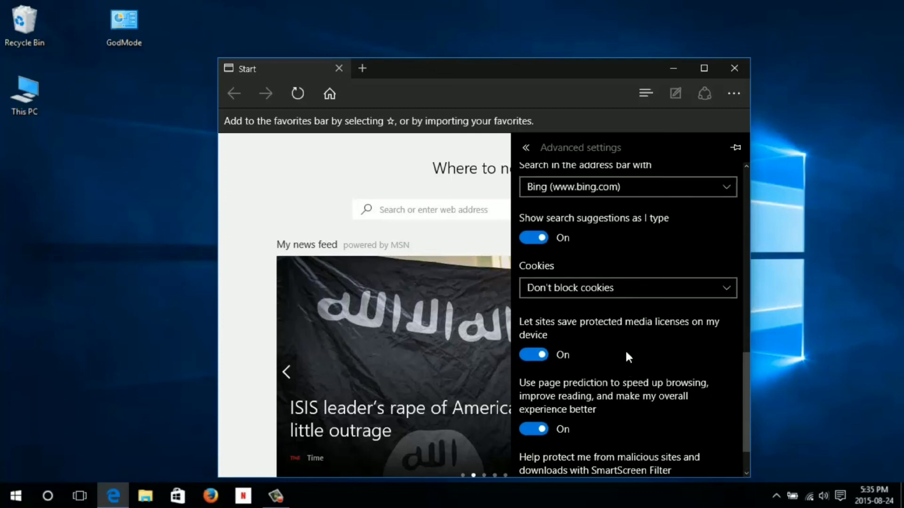
left_click(524, 149)
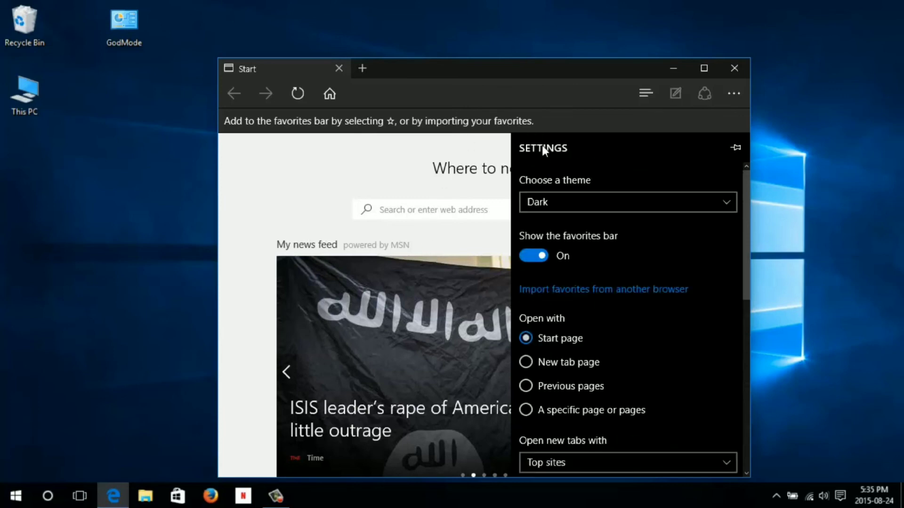
left_click(475, 148)
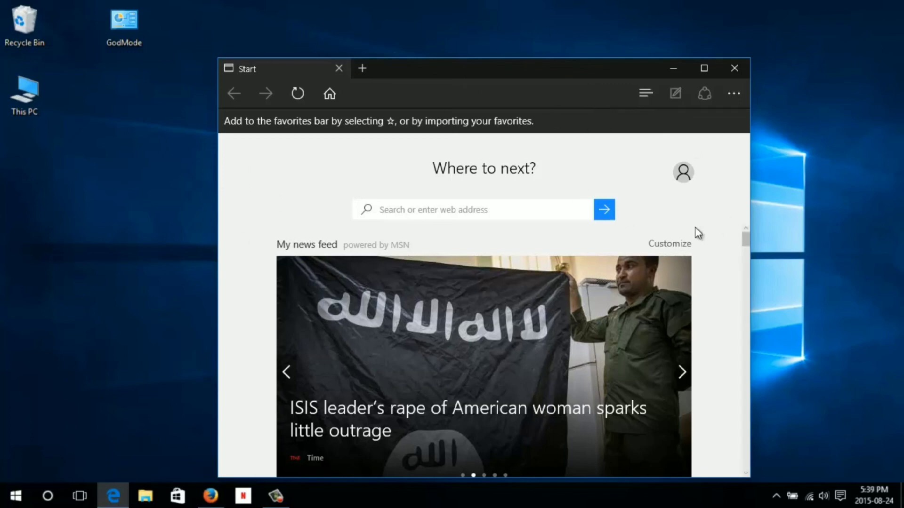
Step: Go to yahoo.com from the browser's start page
left_click(427, 207)
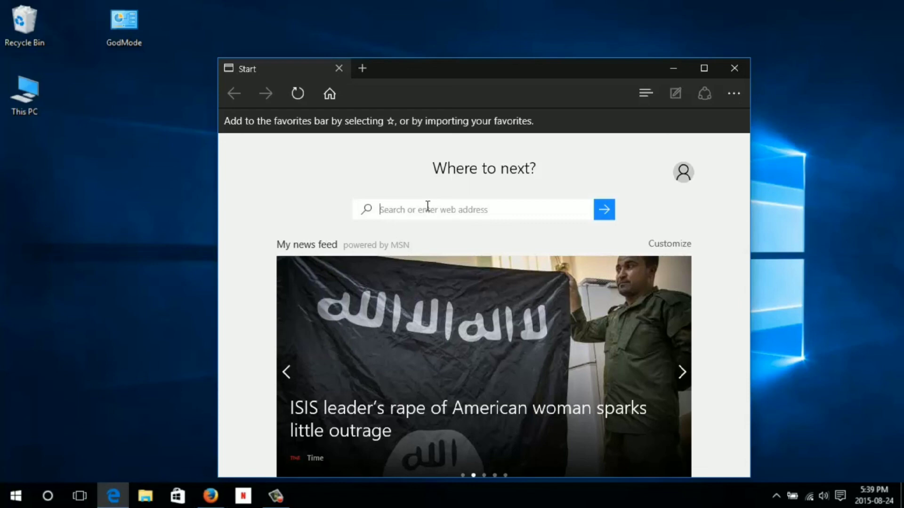
type("ya")
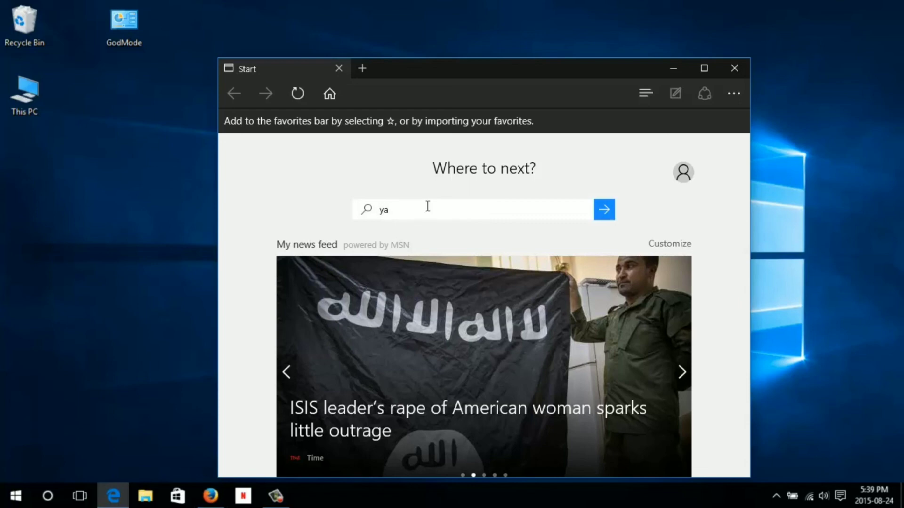
type("hoo.com")
key("Return")
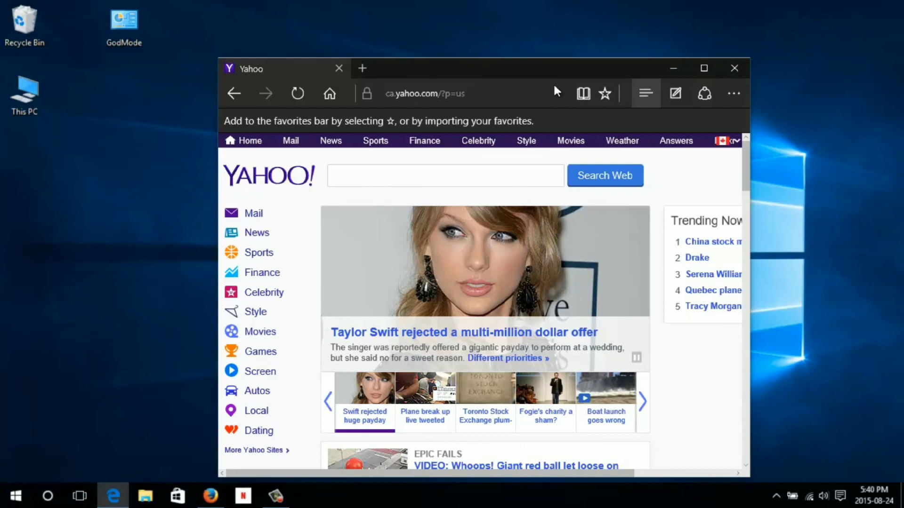
Step: Start a web note on the Yahoo page and highlight the "VIDEO: Whoops! Giant red ball let loose on city's streets" story in yellow
key("ctrl+shift+m")
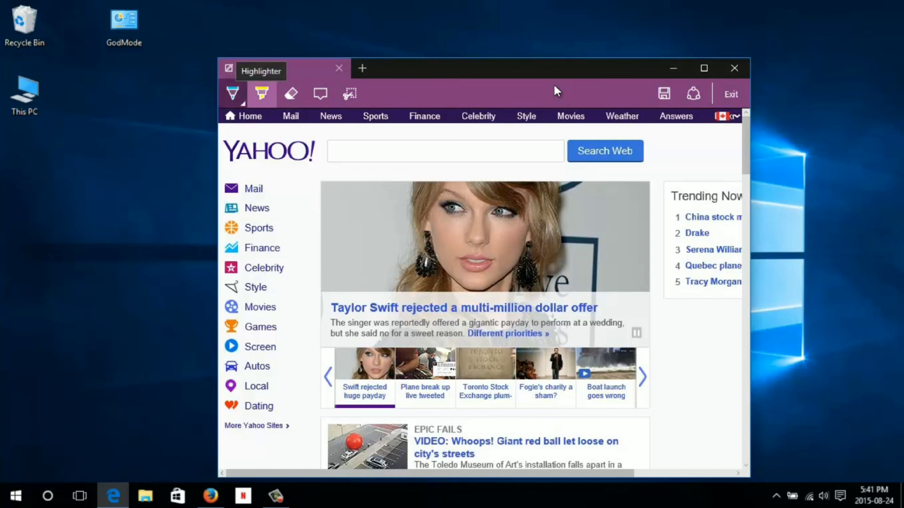
left_click(262, 94)
scroll(480, 292, "down", 2)
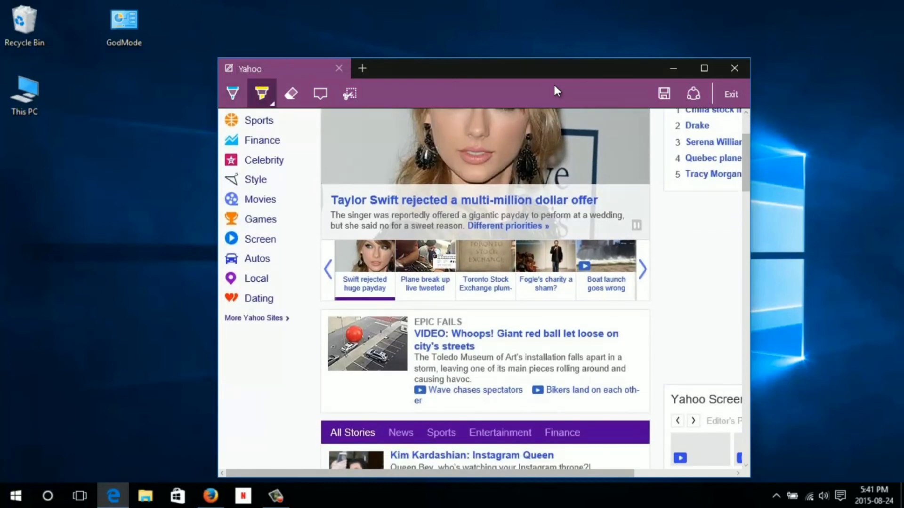
mouse_move(414, 333)
left_mouse_down()
mouse_move(515, 354)
mouse_move(579, 381)
mouse_move(604, 375)
mouse_move(620, 354)
mouse_move(433, 345)
left_mouse_up()
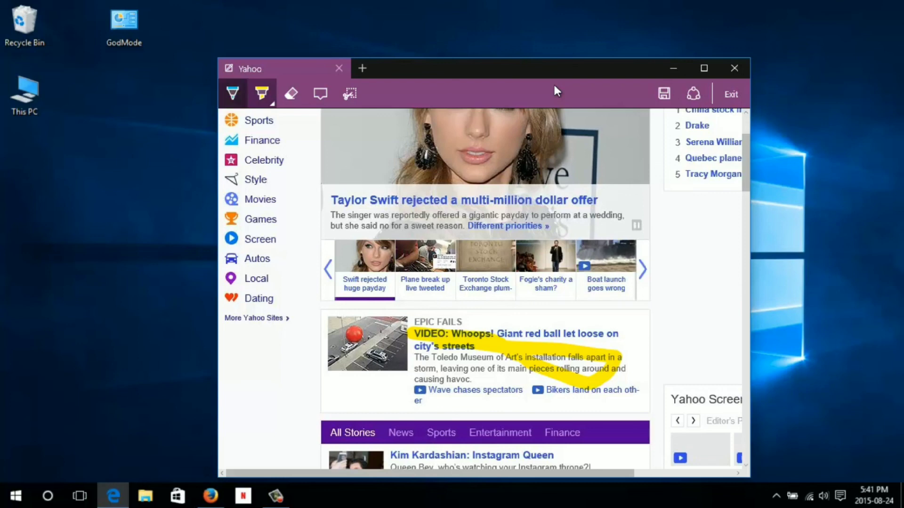
Step: Handwrite a short word in blue pen over the end of the highlighted story and erase the handwriting
left_click(232, 93)
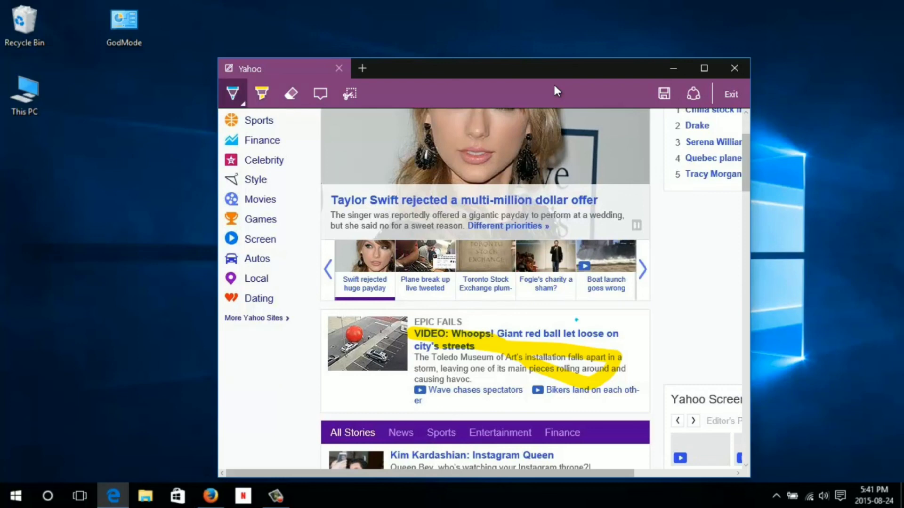
mouse_move(576, 320)
left_mouse_down()
mouse_move(622, 326)
mouse_move(599, 341)
left_mouse_up()
left_click_drag(604, 332, 631, 337)
mouse_move(607, 342)
left_mouse_down()
mouse_move(617, 358)
mouse_move(640, 357)
mouse_move(661, 390)
left_mouse_up()
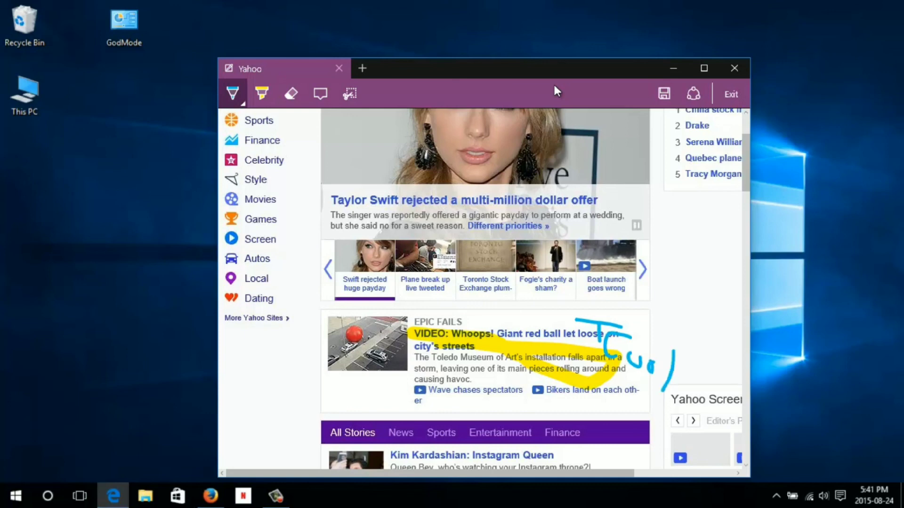
left_click(291, 93)
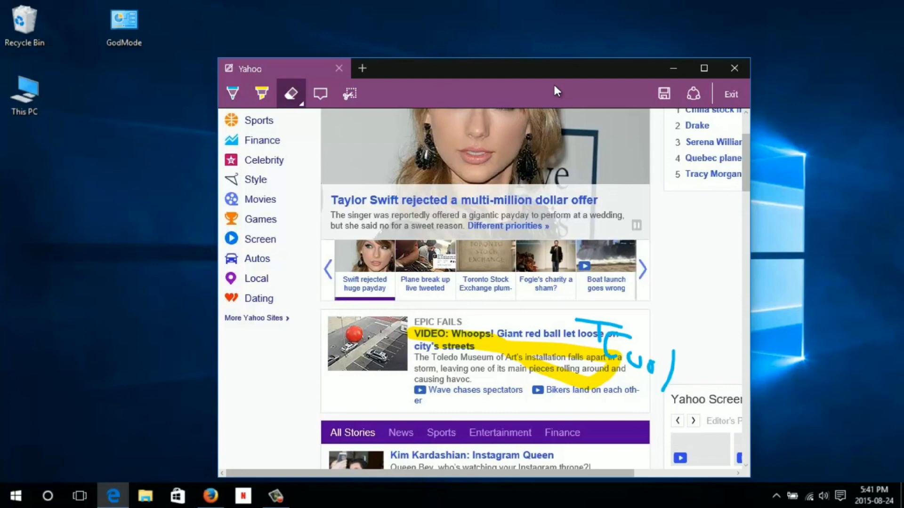
mouse_move(610, 328)
left_mouse_down()
mouse_move(621, 350)
mouse_move(664, 384)
left_mouse_up()
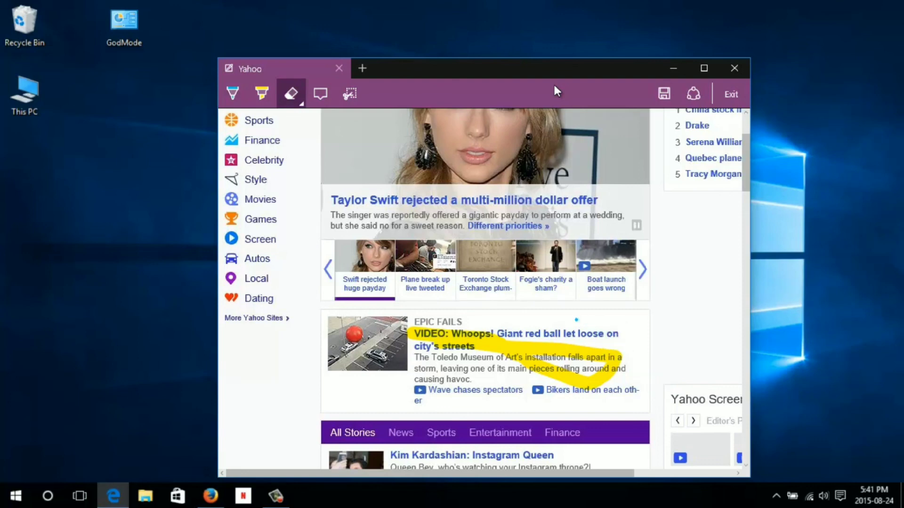
Step: Add a typed note reading "Taylor" at the start of the Taylor Swift headline
left_click(320, 93)
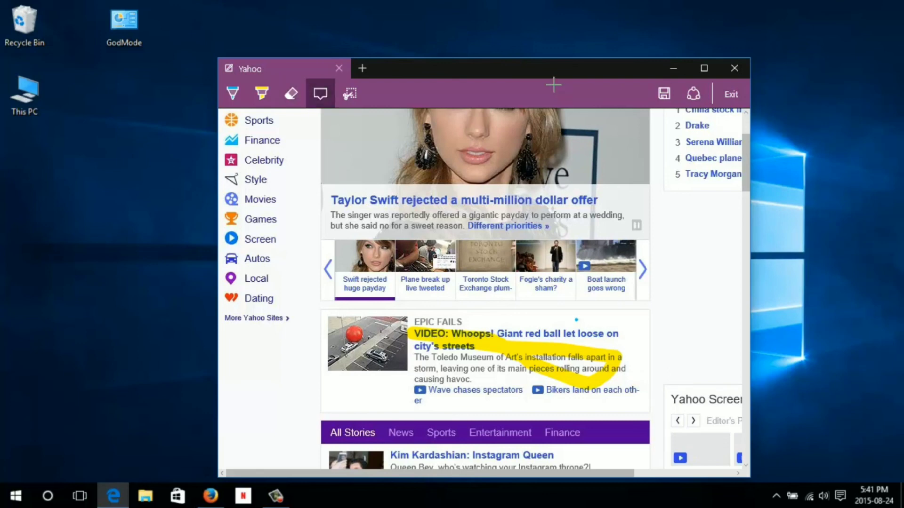
left_click(349, 193)
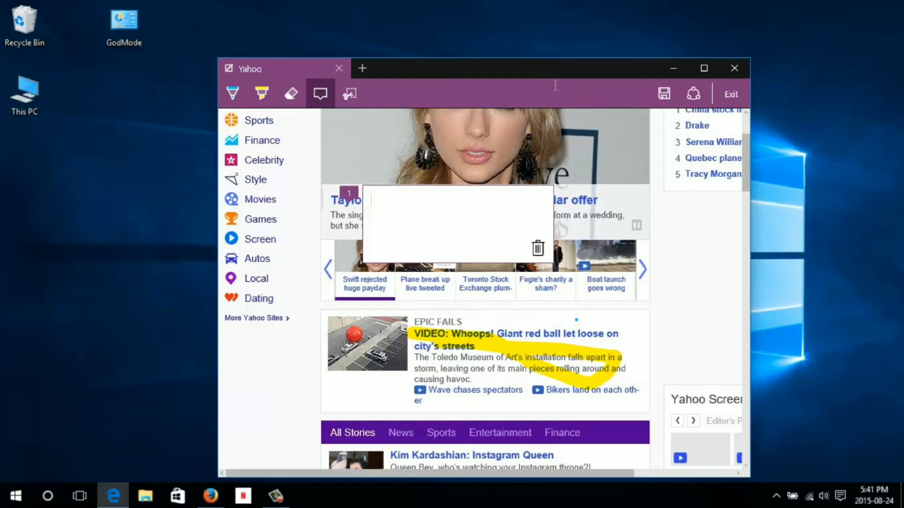
type("Taylor")
scroll(554, 85, "down", 1)
scroll(553, 85, "up", 3)
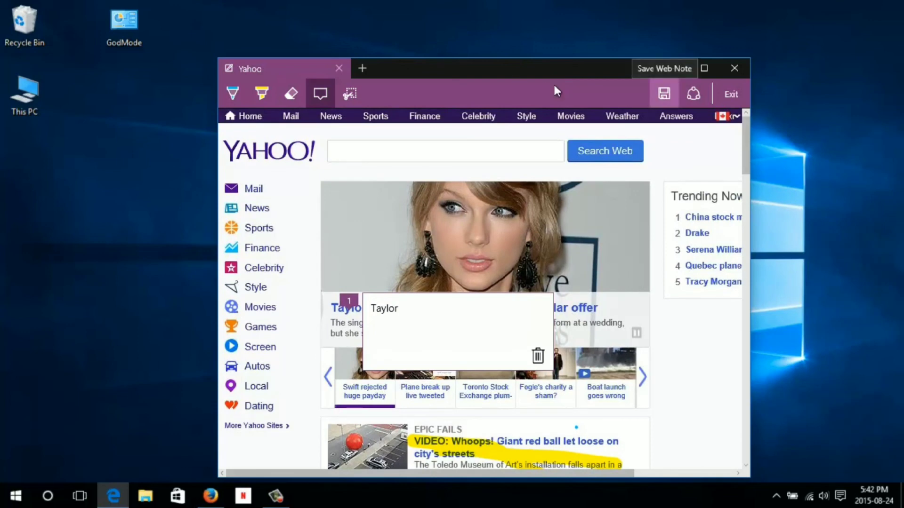
Step: Save the web note to OneNote and close the OneNote window
left_click(664, 93)
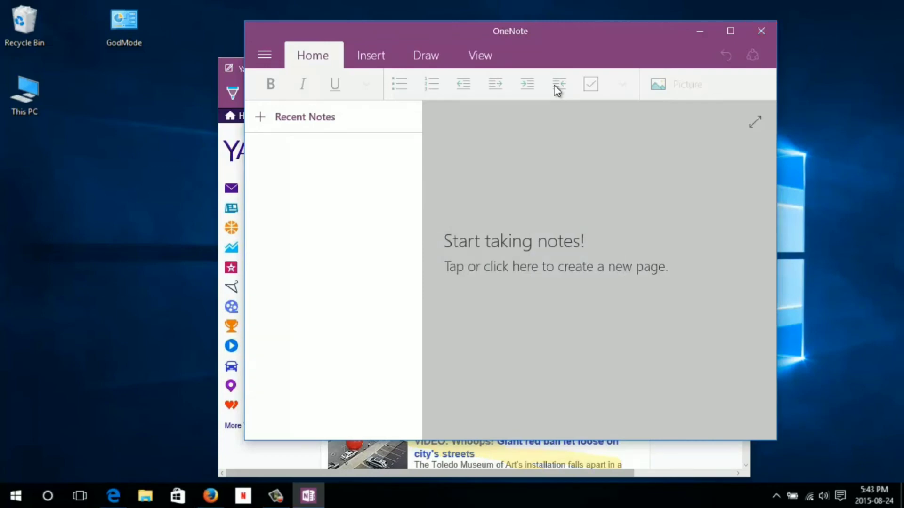
key("alt+F4")
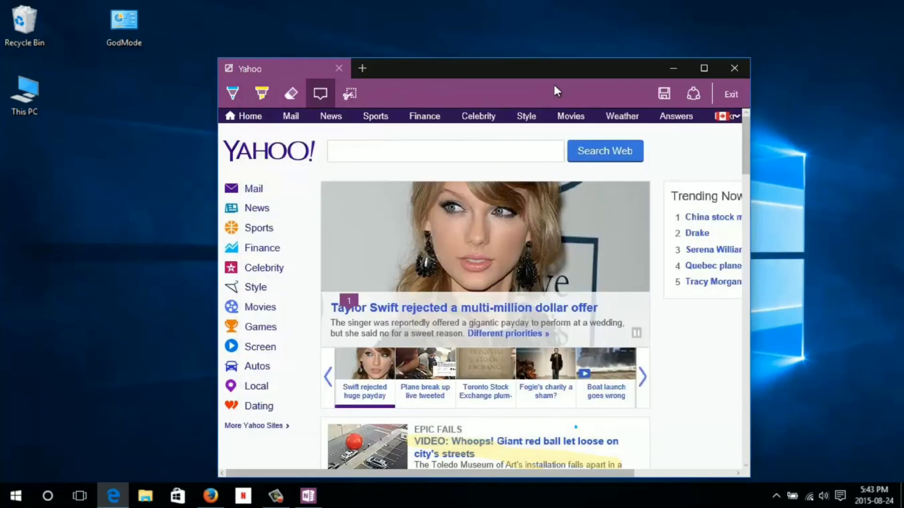